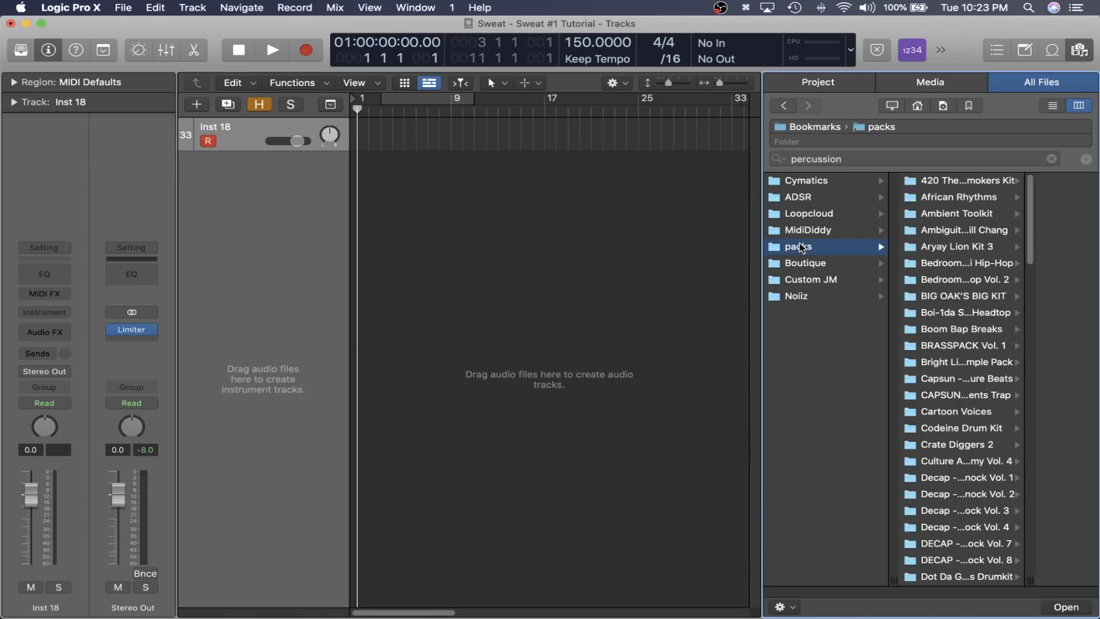
Browse the packs bookmark to the Bedroom Beats & Lofi Hip-Hop sample pack and open it
key(Right)
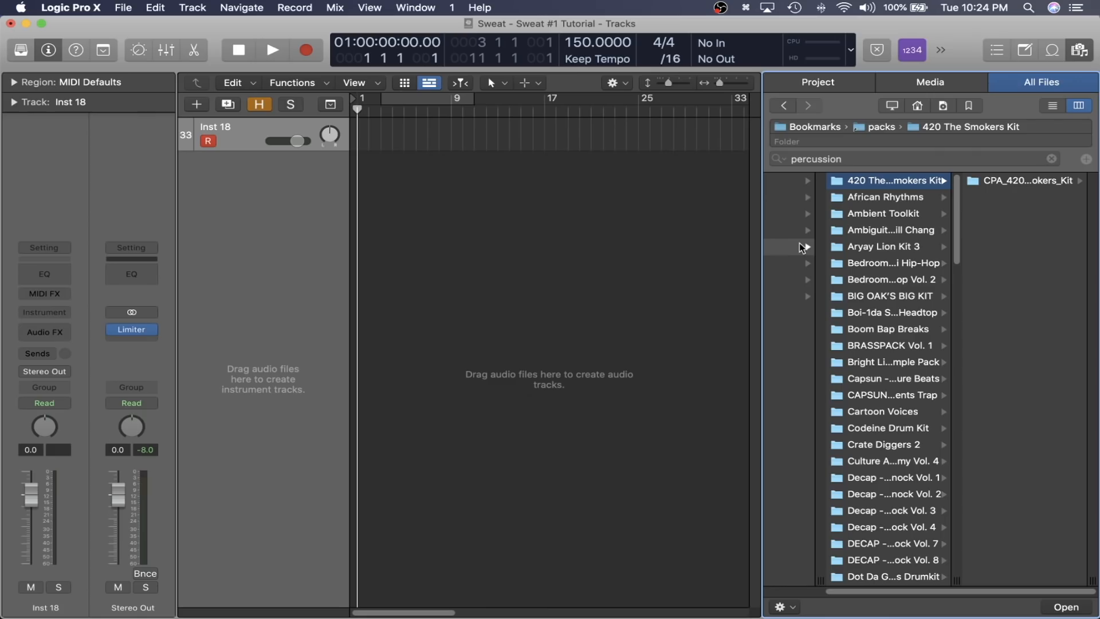
key(Down)
key(Down)
key(Up)
key(Down)
key(Down)
key(Down)
key(Down)
key(Down)
key(Right)
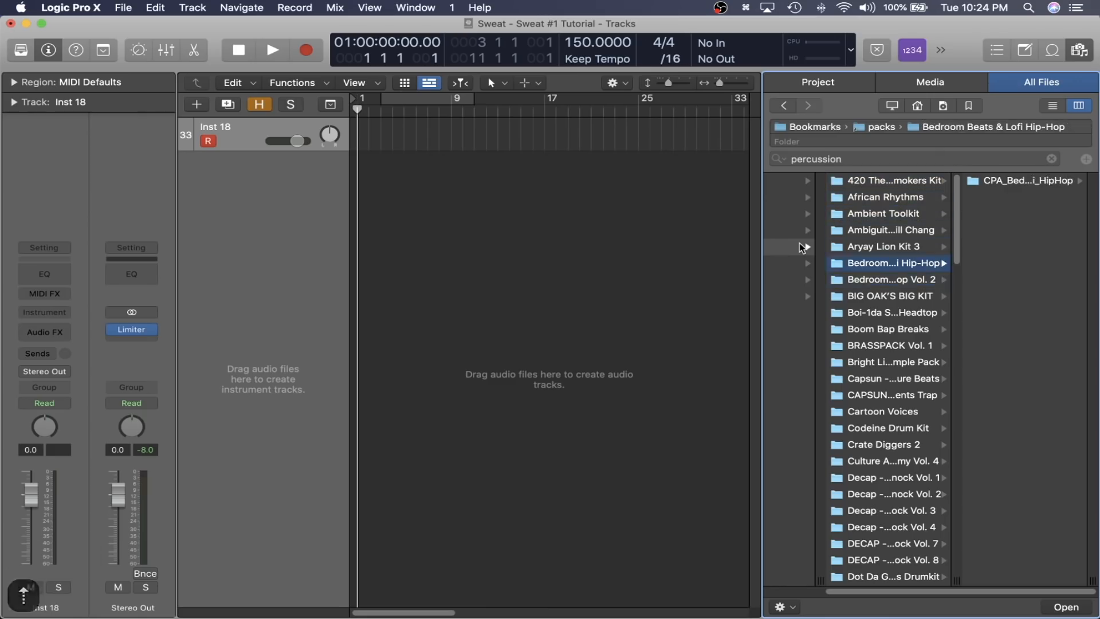
Load BBL_kick_anna.wav from the pack's Drum___Perc_One_Shots Kicks folder onto a new Quick Sampler instrument track
key(Right)
key(Down)
key(Down)
key(Right)
key(Down)
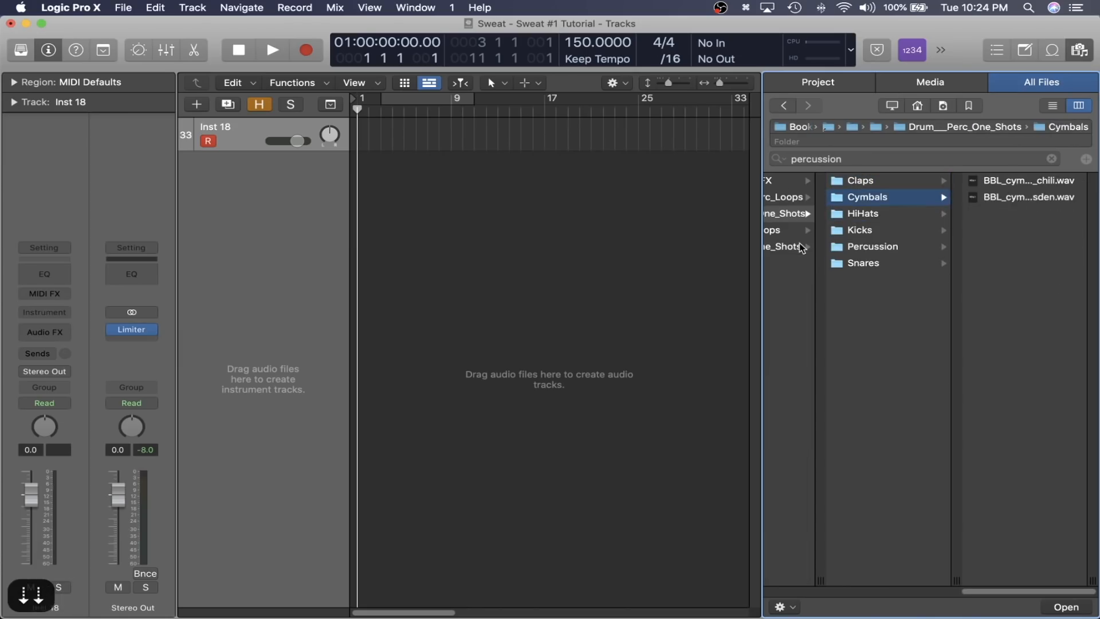
key(Down)
key(Down)
key(Right)
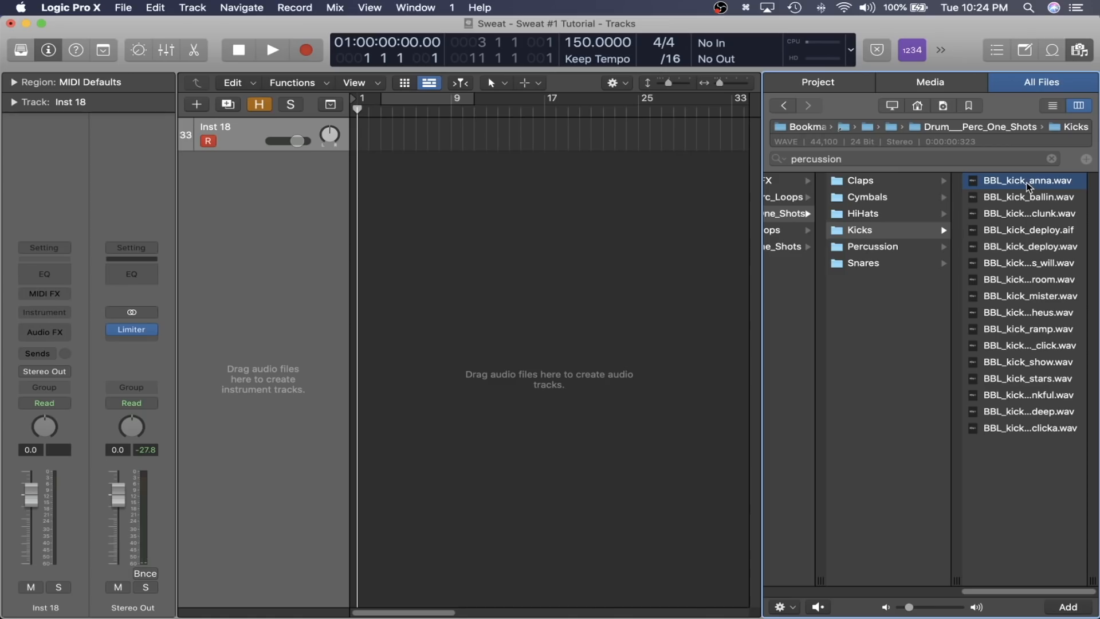
drag(1029, 184, 302, 193)
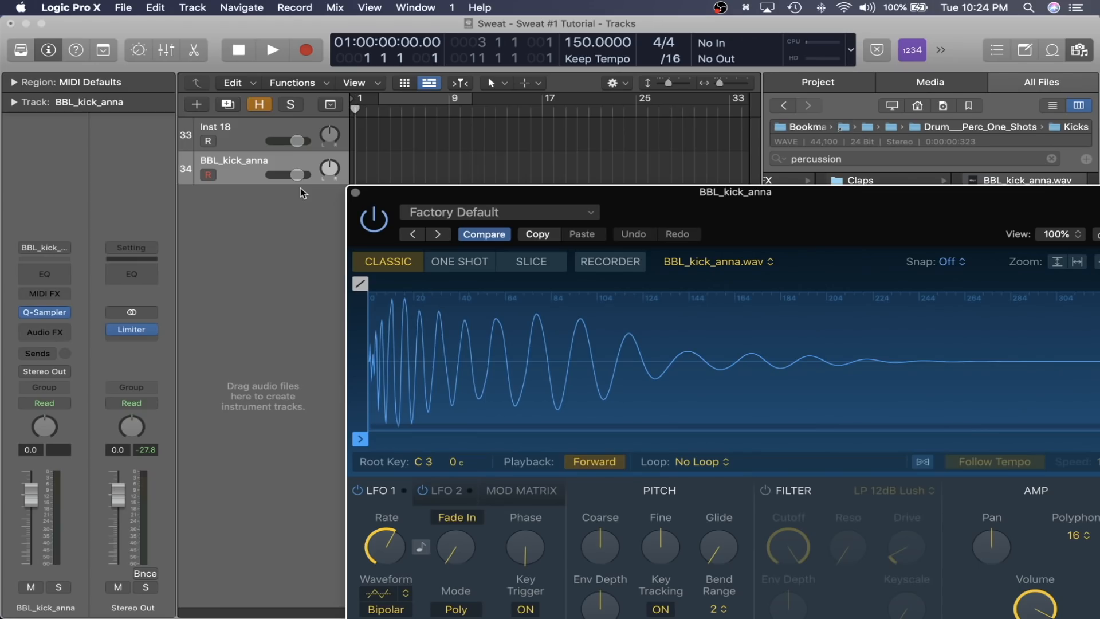
drag(820, 243, 607, 101)
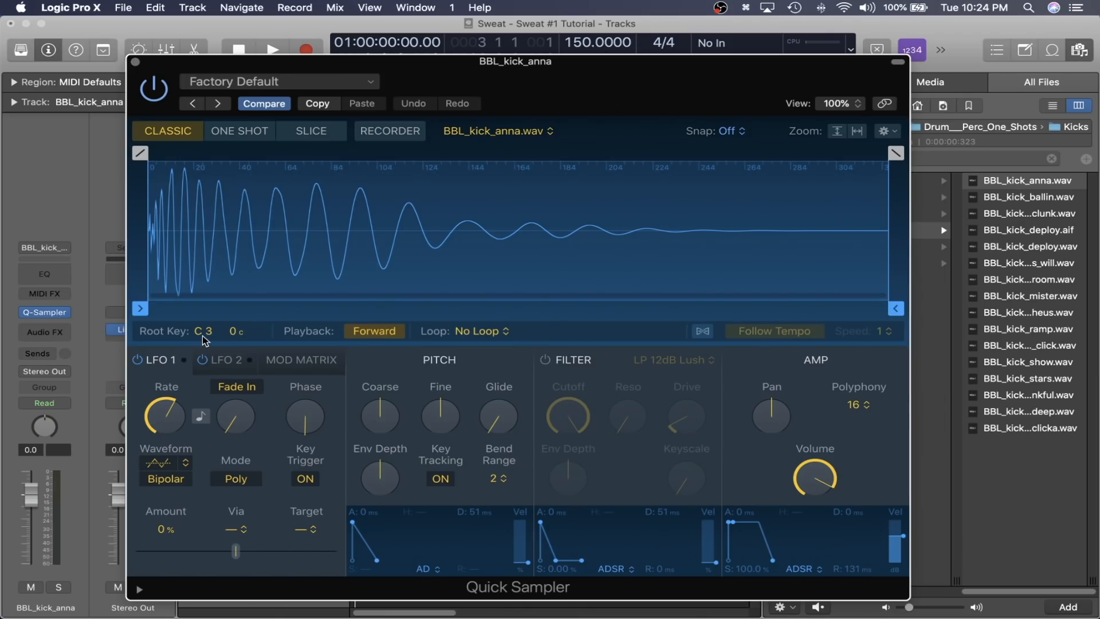
Lower the BBL_kick_anna track's volume to -5.5 dB and audition the kick at C3 with Musical Typing
key(super+k)
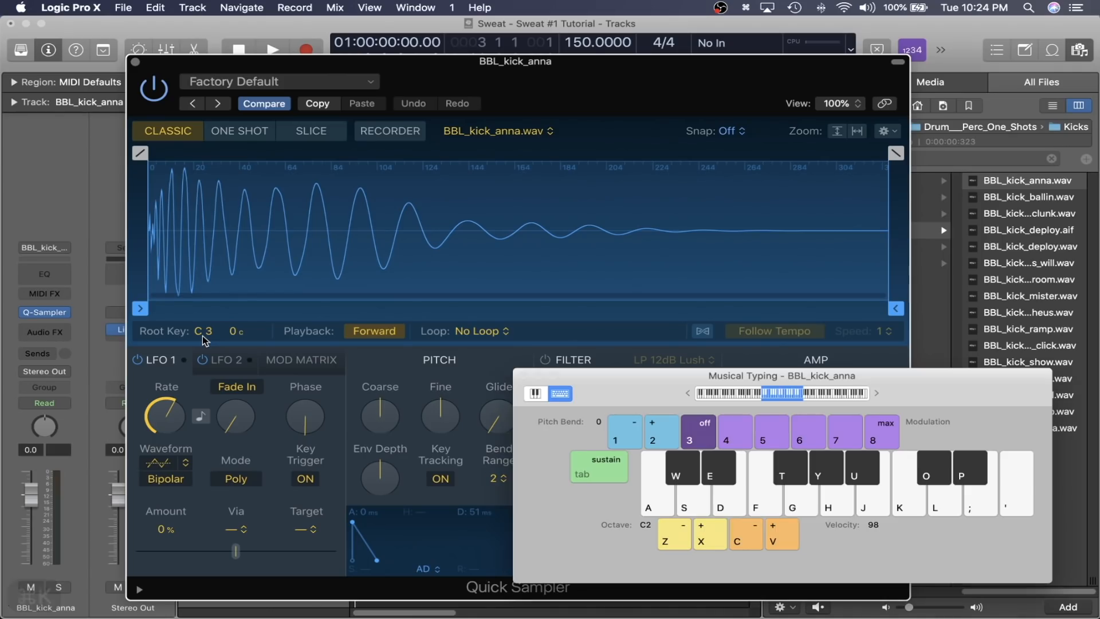
drag(31, 491, 32, 532)
key(a)
key(a)
key(a)
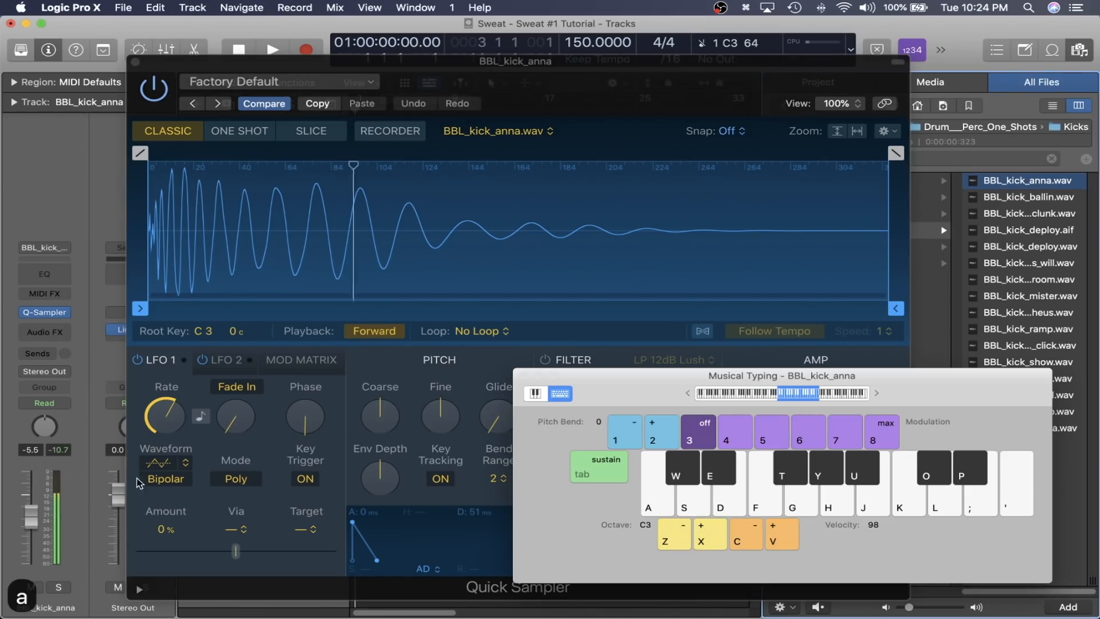
key(super+k)
key(v)
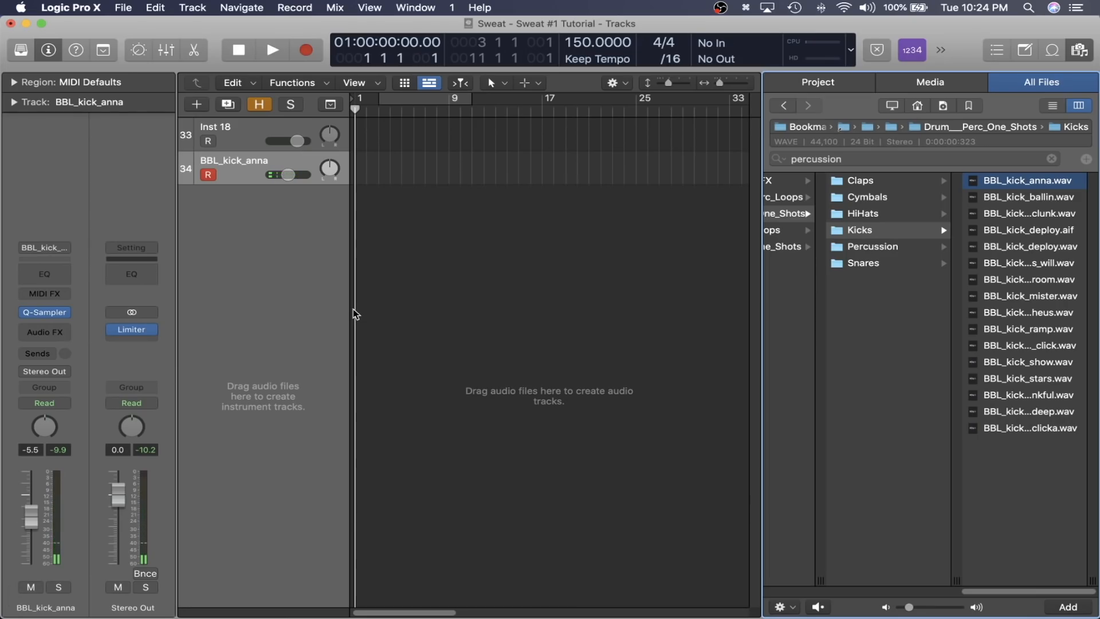
key(v)
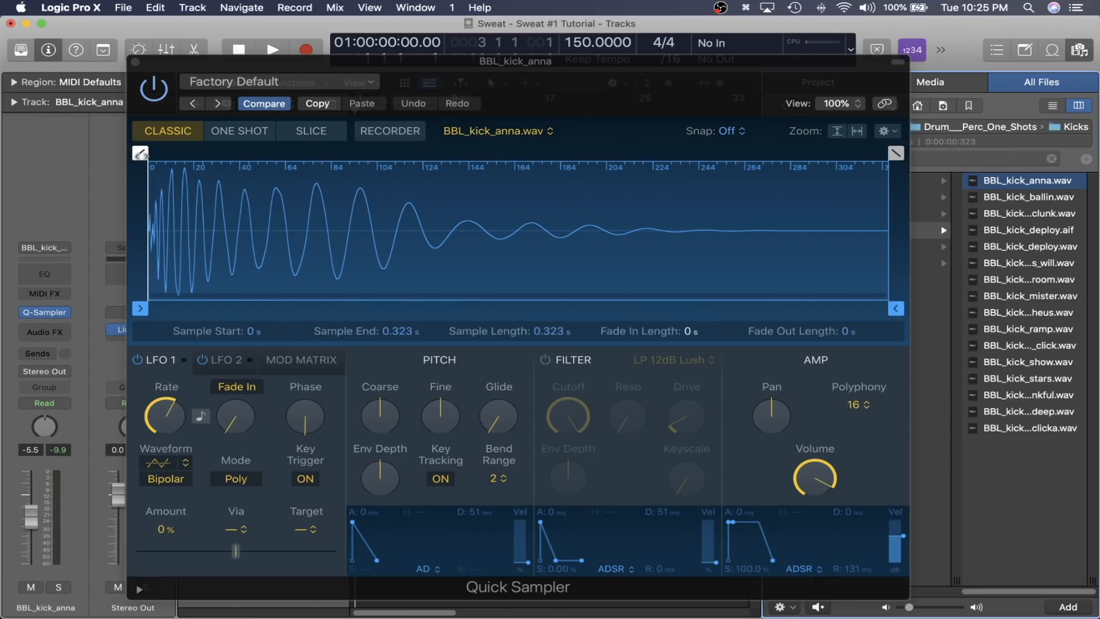
Add a fade-out of about 0.147 s to the kick sample and play it repeatedly with Musical Typing
drag(896, 153, 552, 170)
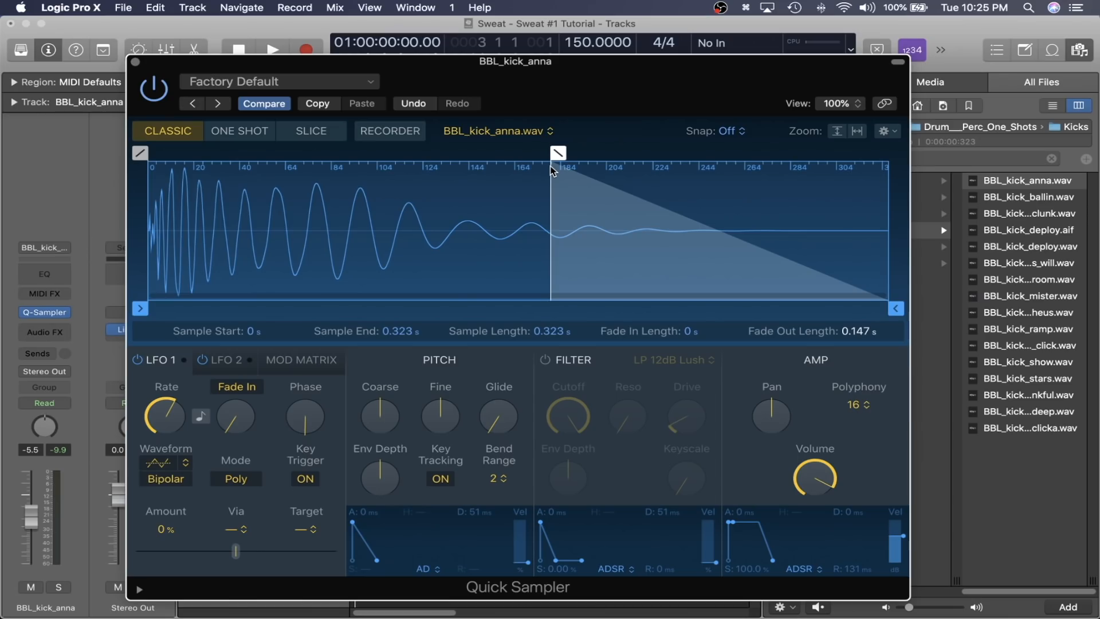
mouse_move(140, 153)
mouse_down()
mouse_move(243, 157)
mouse_move(124, 161)
mouse_up()
key(super+k)
key(a)
key(a)
key(a)
key(a)
key(a)
key(a)
key(a)
key(a)
key(a)
key(a)
key(a)
key(a)
key(a)
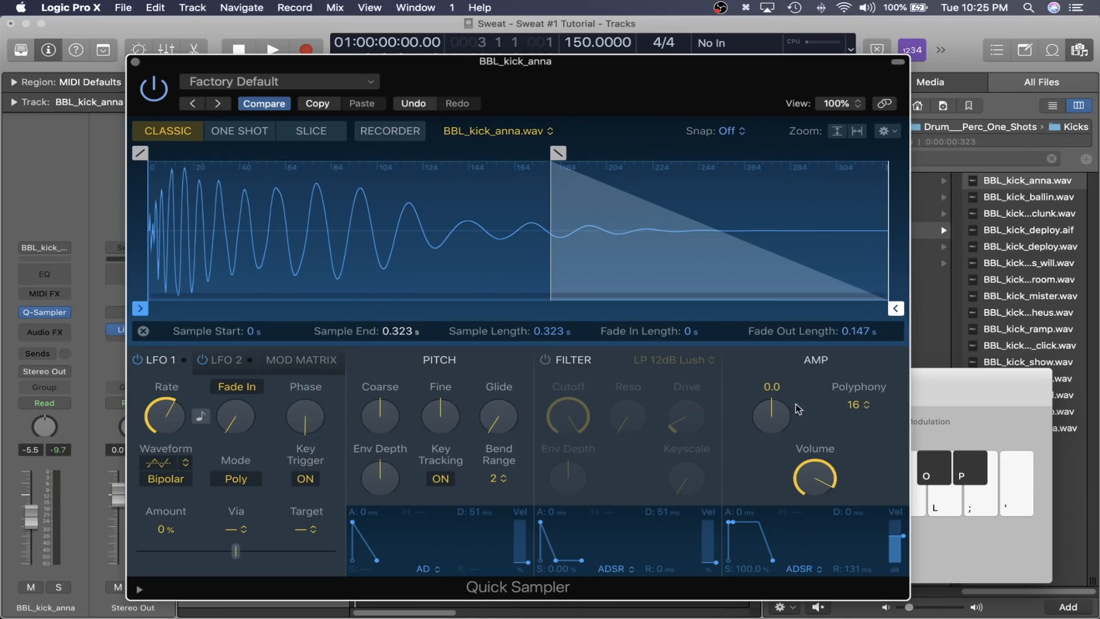
key(super+k)
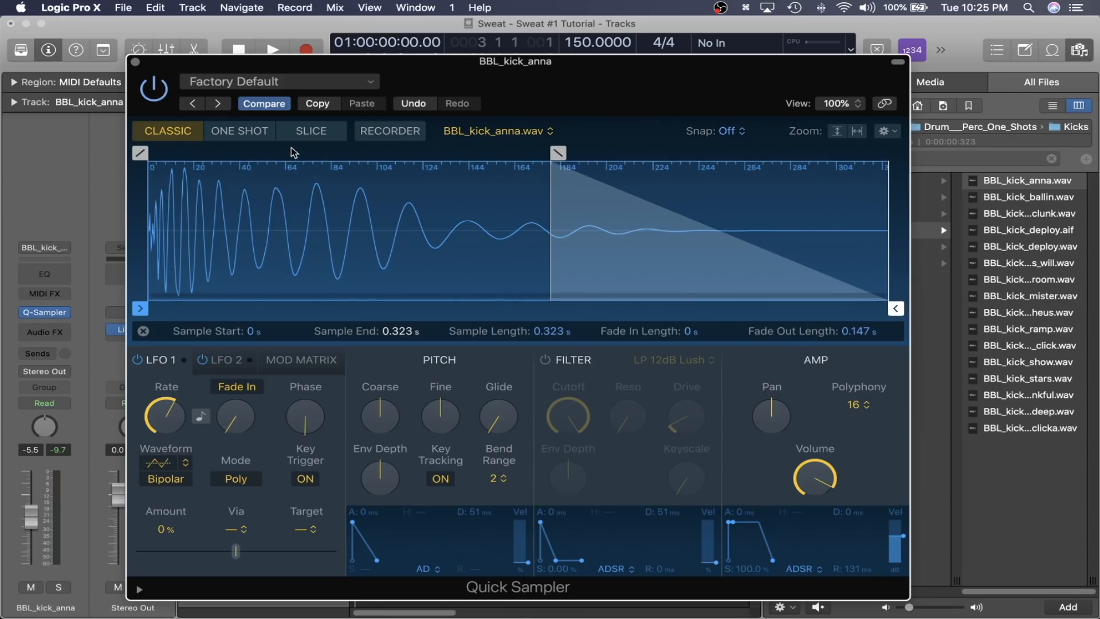
Switch Quick Sampler to Slice mode and load BBL_115_drum_loop_realm_claps.wav from the Drum_Loops folder into it
click(314, 131)
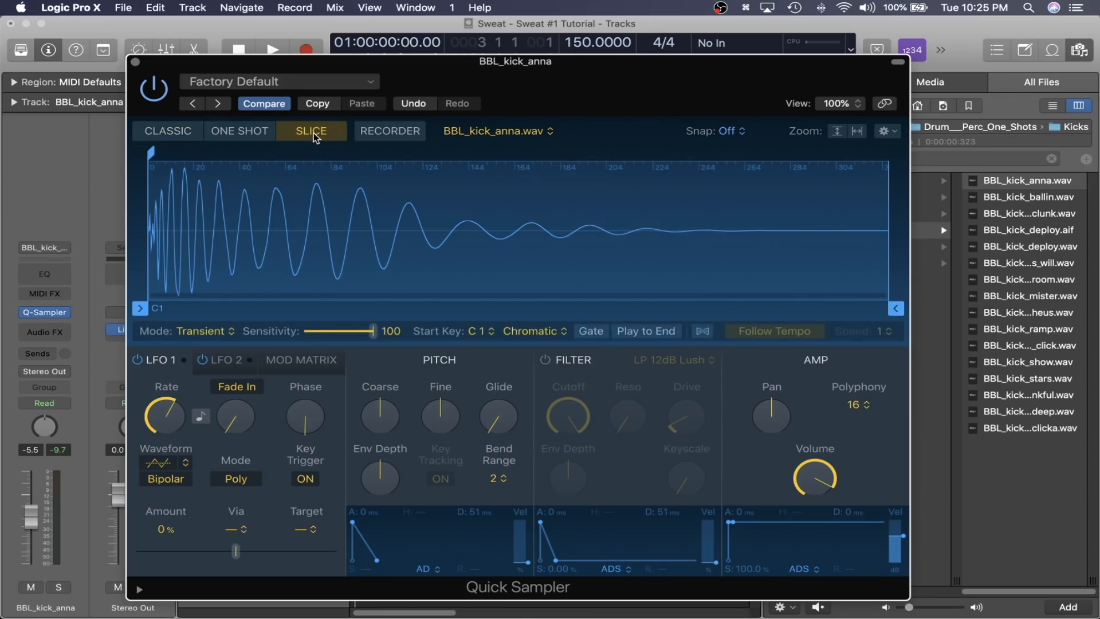
key(super+w)
scroll(859, 220, left, 3)
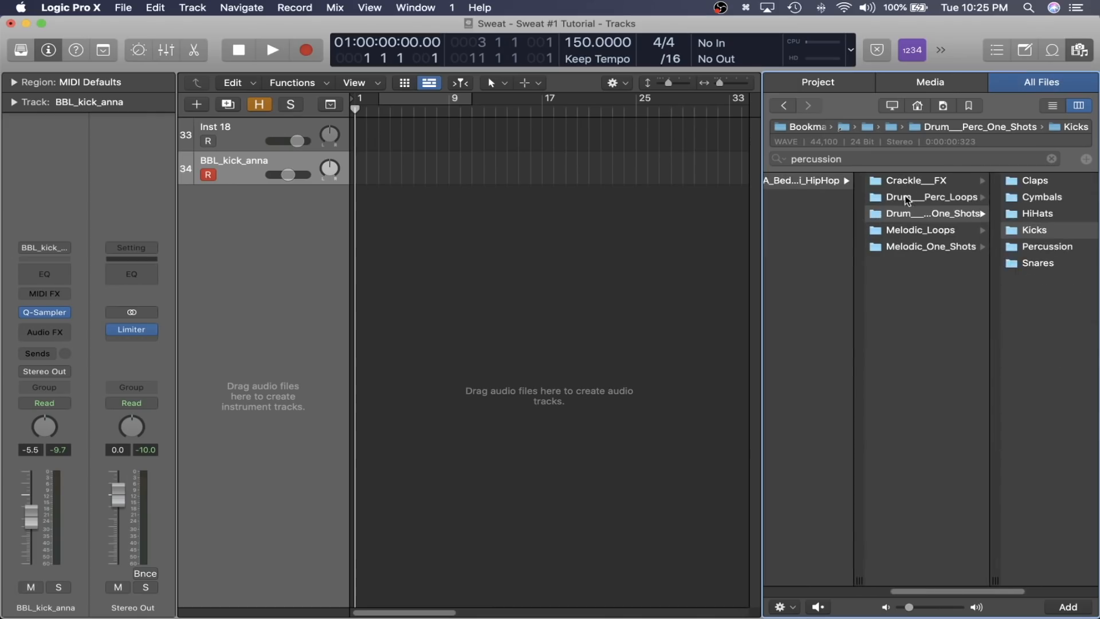
click(907, 198)
click(1012, 186)
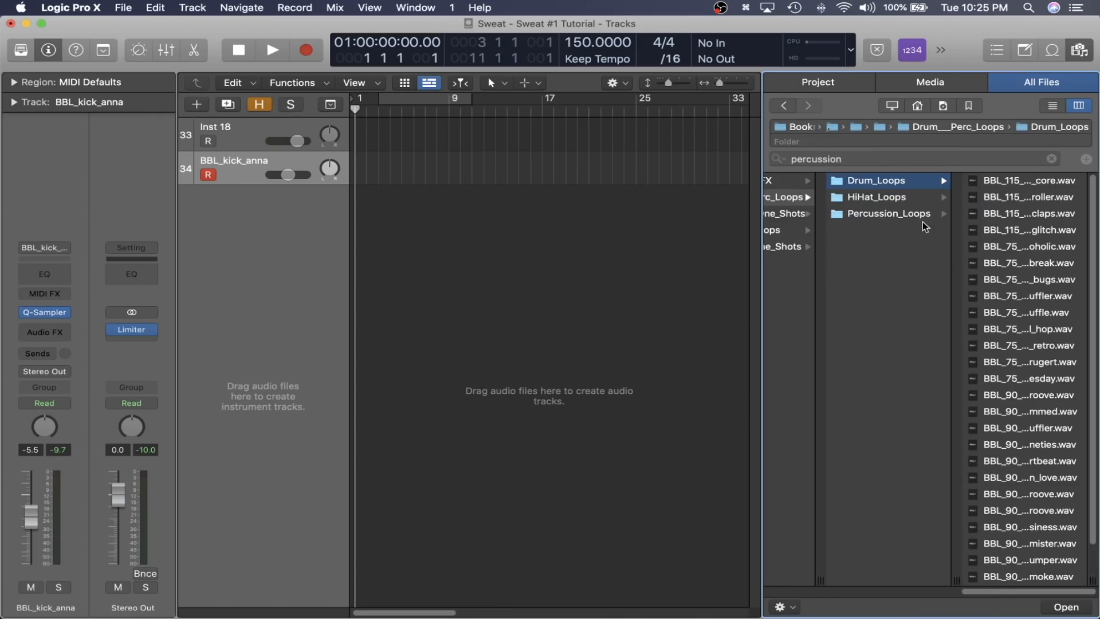
click(1047, 216)
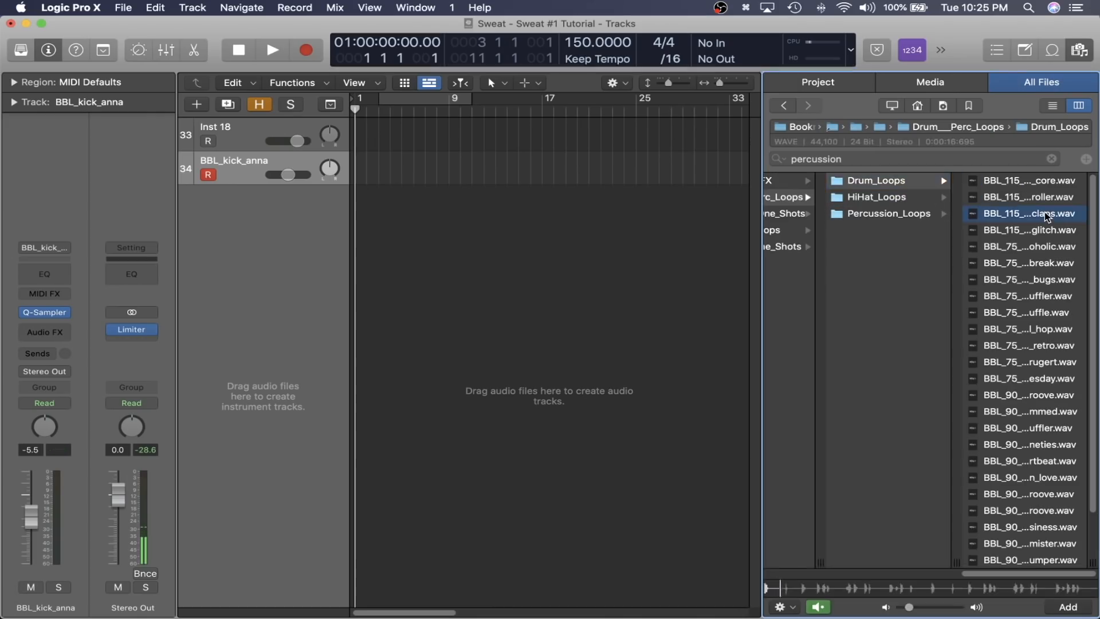
key(v)
drag(1053, 217, 425, 283)
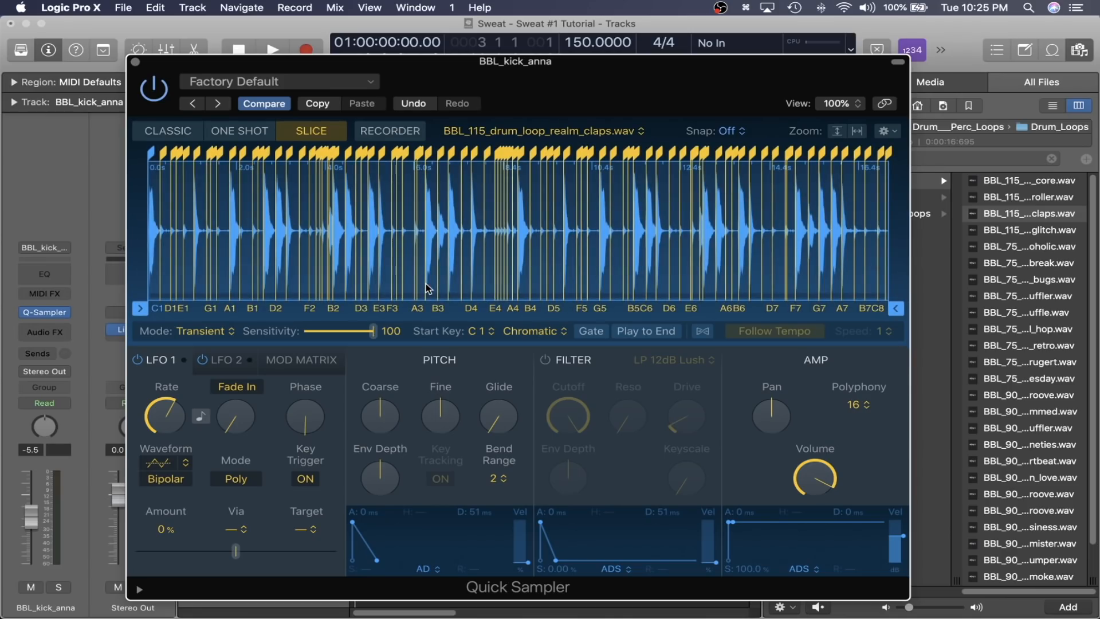
Reduce the transient slicing sensitivity to 47 and audition several slices of the drum loop with Musical Typing
drag(374, 331, 338, 333)
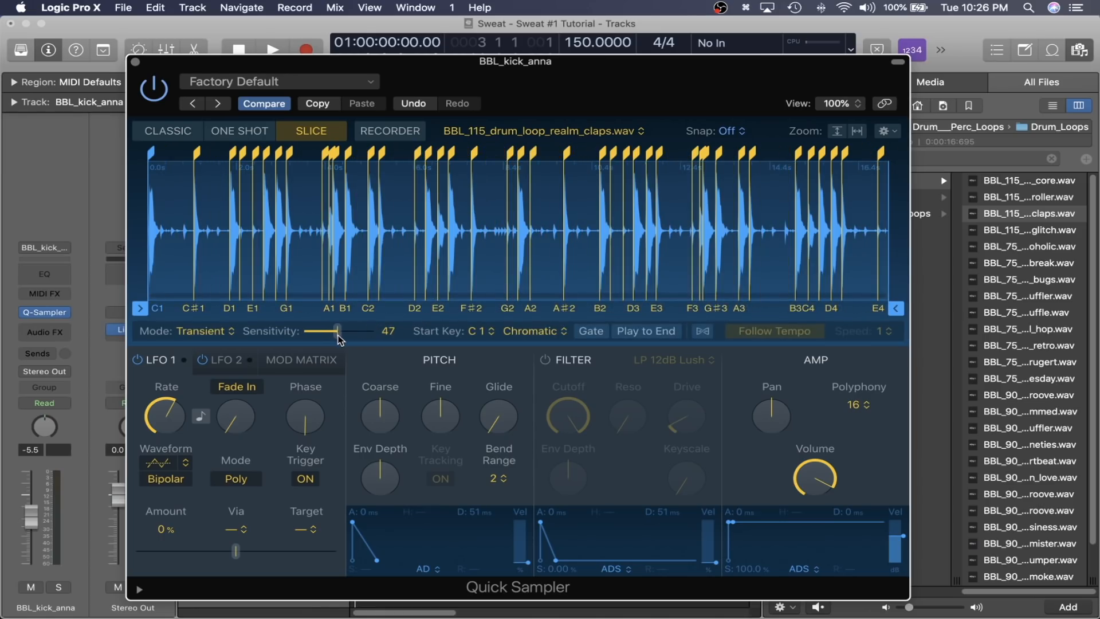
key(super+k)
key(g)
key(h)
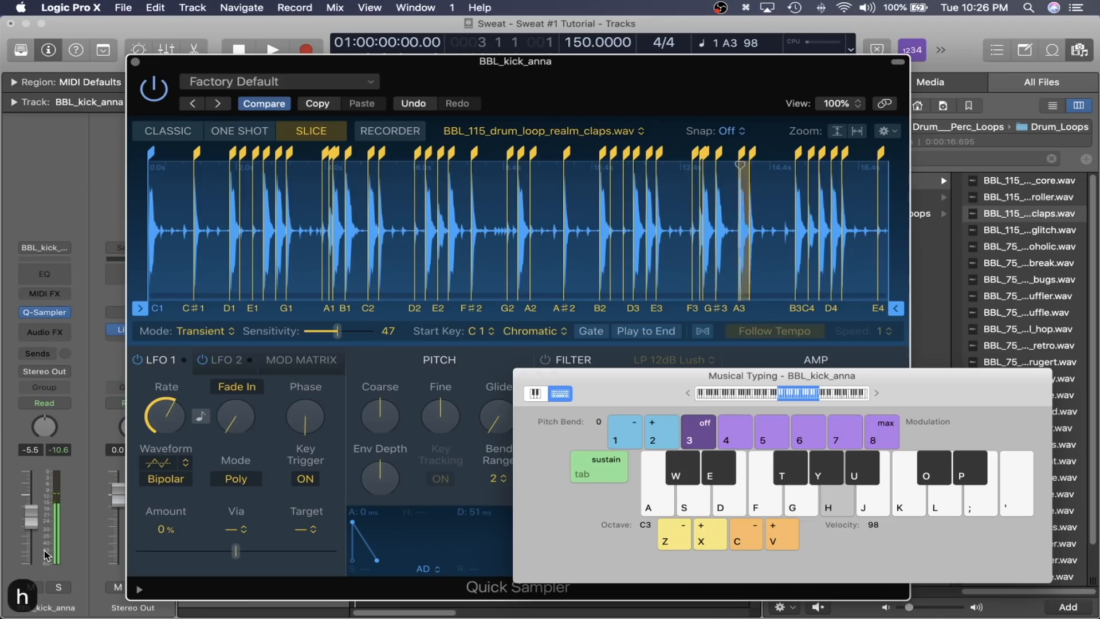
key(s)
key(d)
key(d)
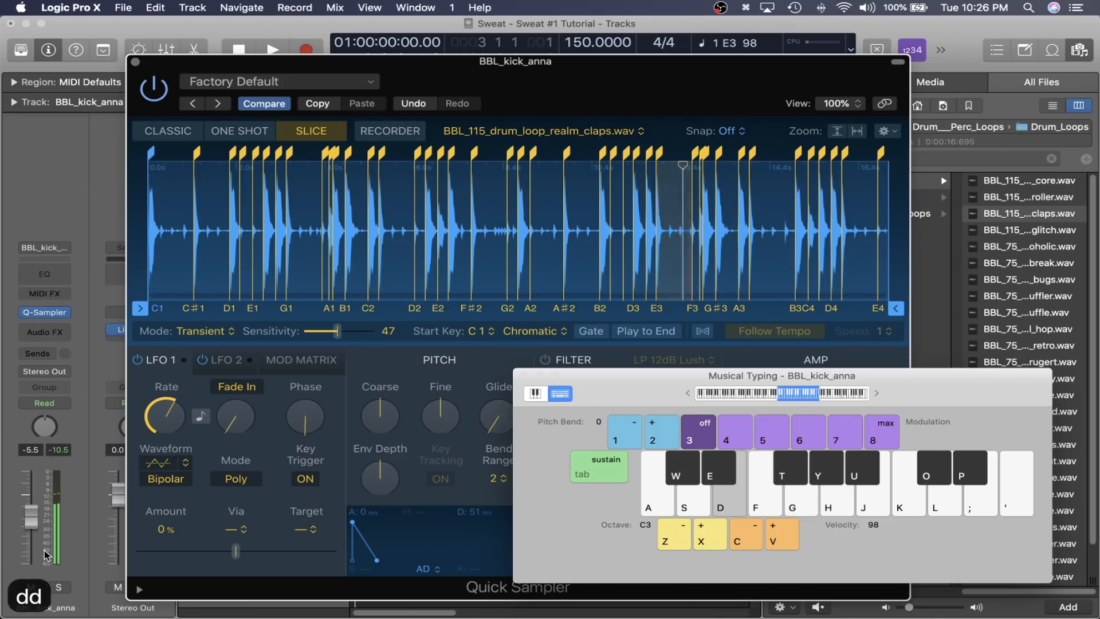
key(d)
key(d)
key(d)
key(d)
key(h)
key(h)
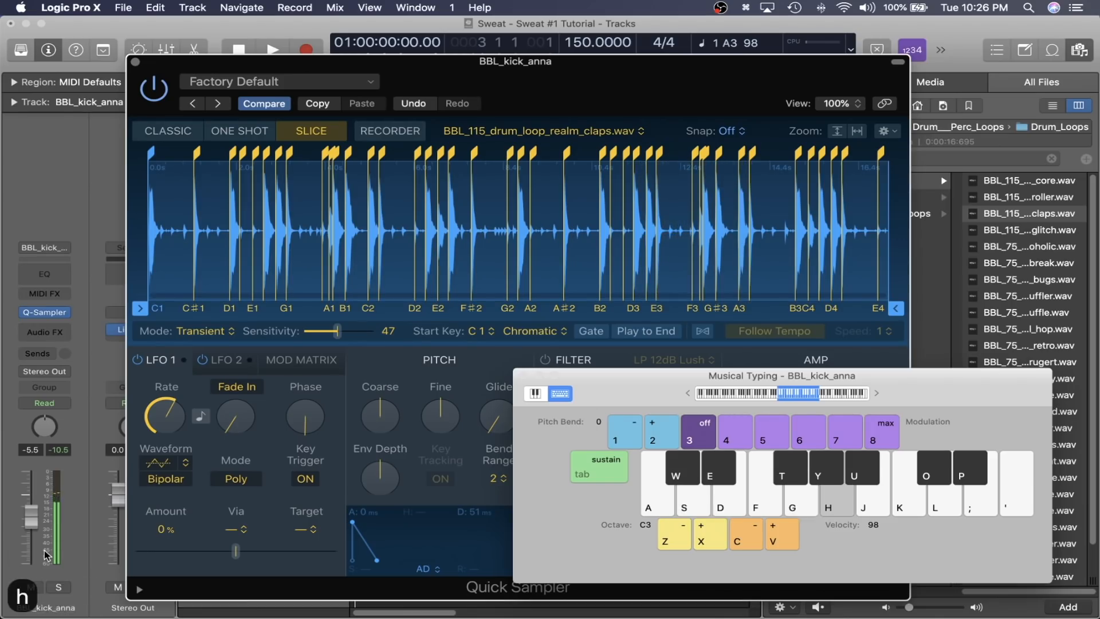
key(h)
key(h)
key(h)
key(d)
key(d)
key(d)
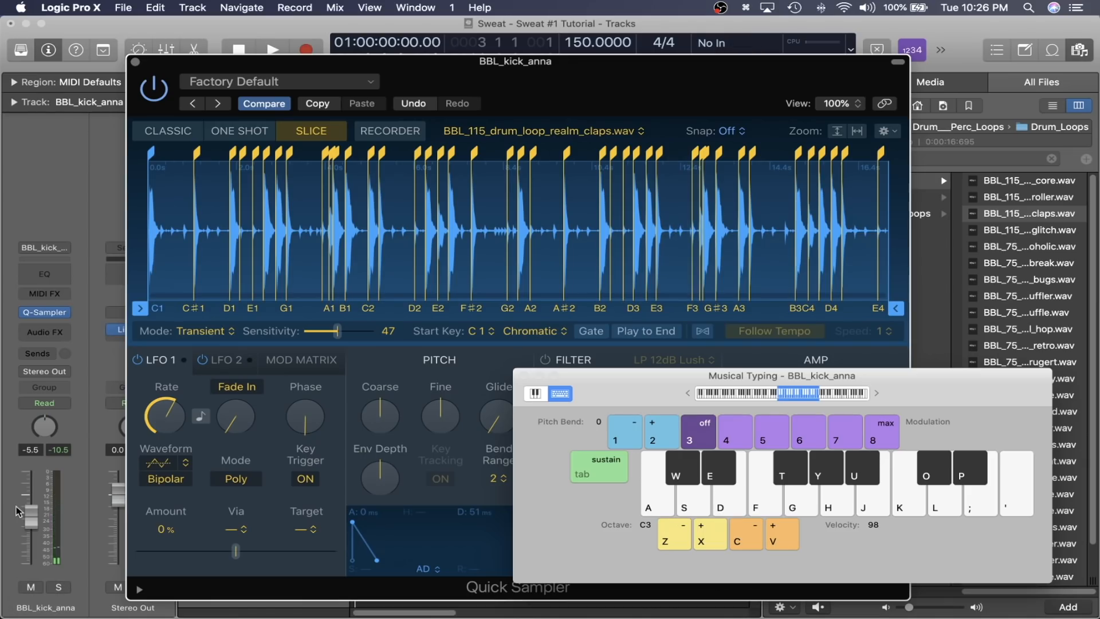
key(super+k)
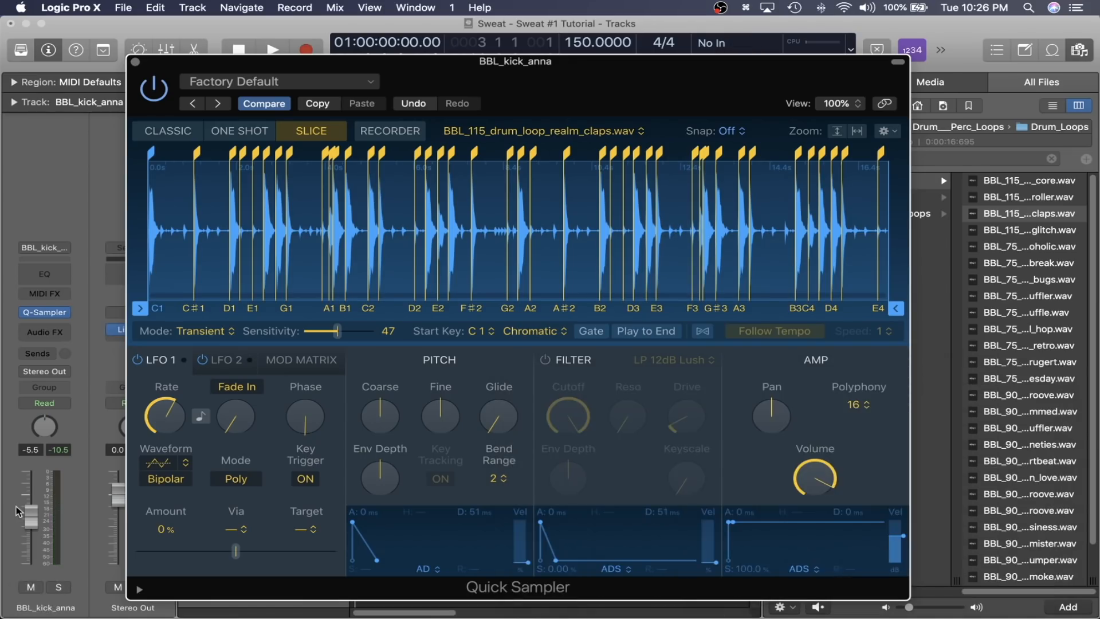
Try slicing the drum loop by Beat Divisions and by Equal Divisions
drag(590, 93, 593, 56)
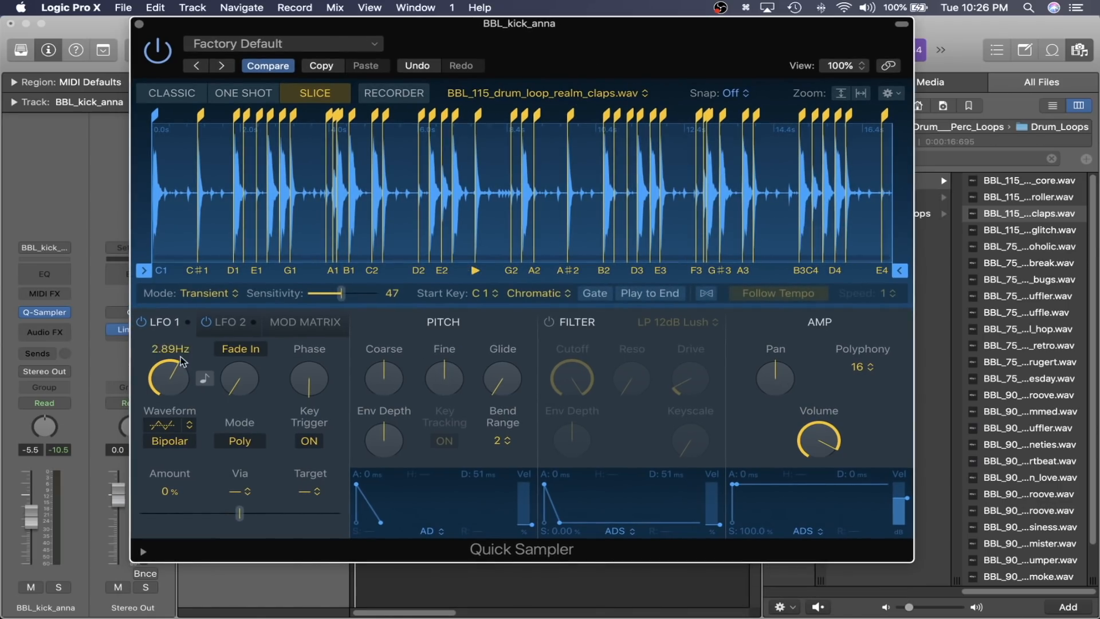
click(230, 294)
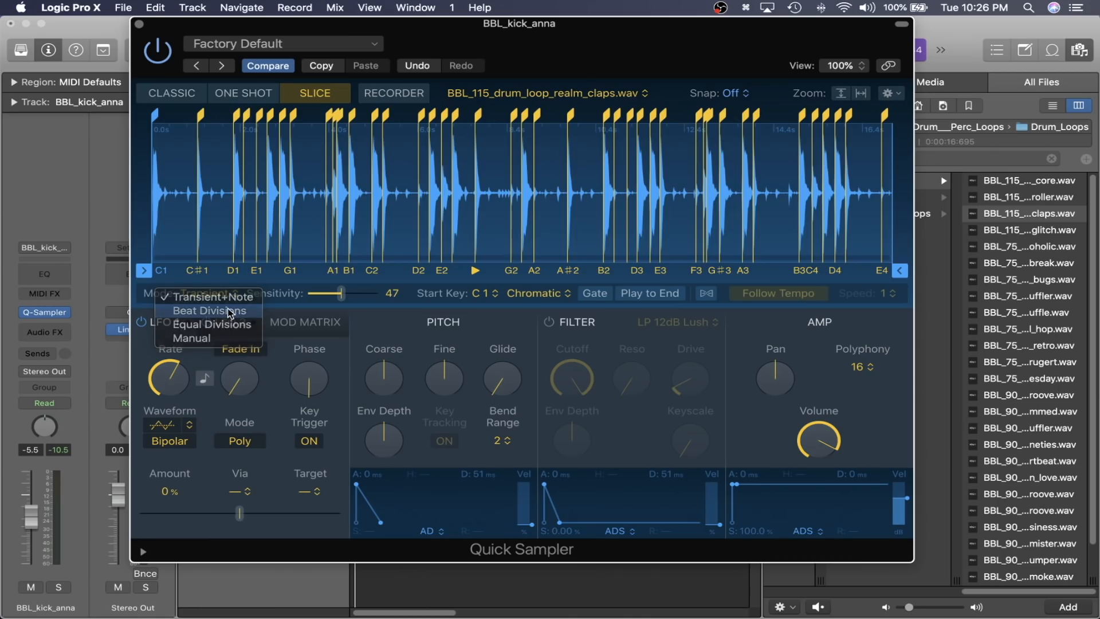
click(228, 311)
key(v)
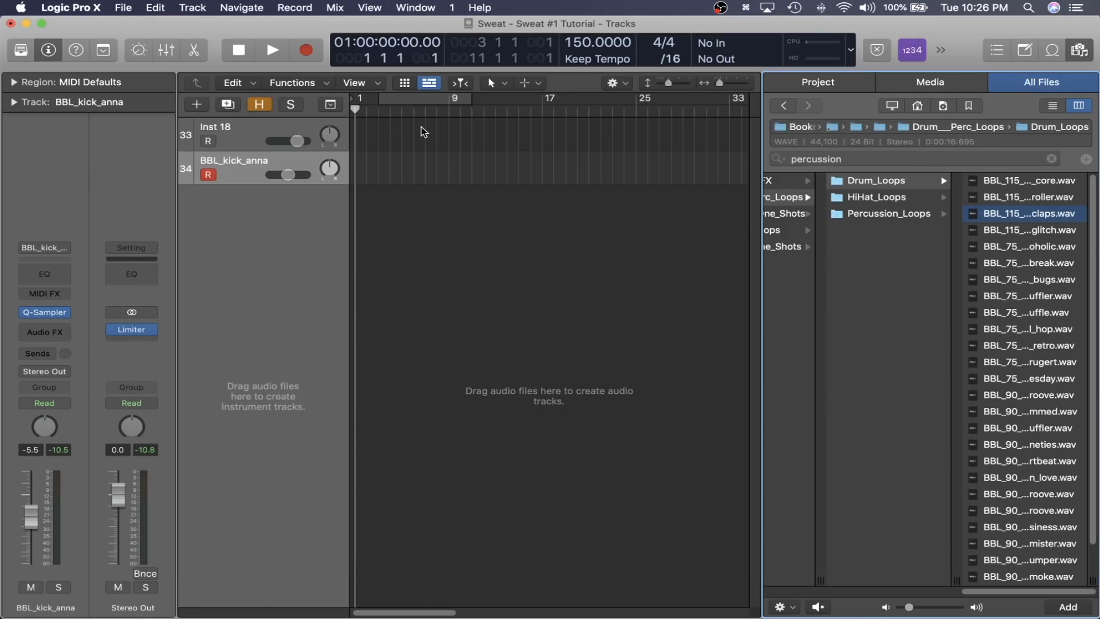
key(v)
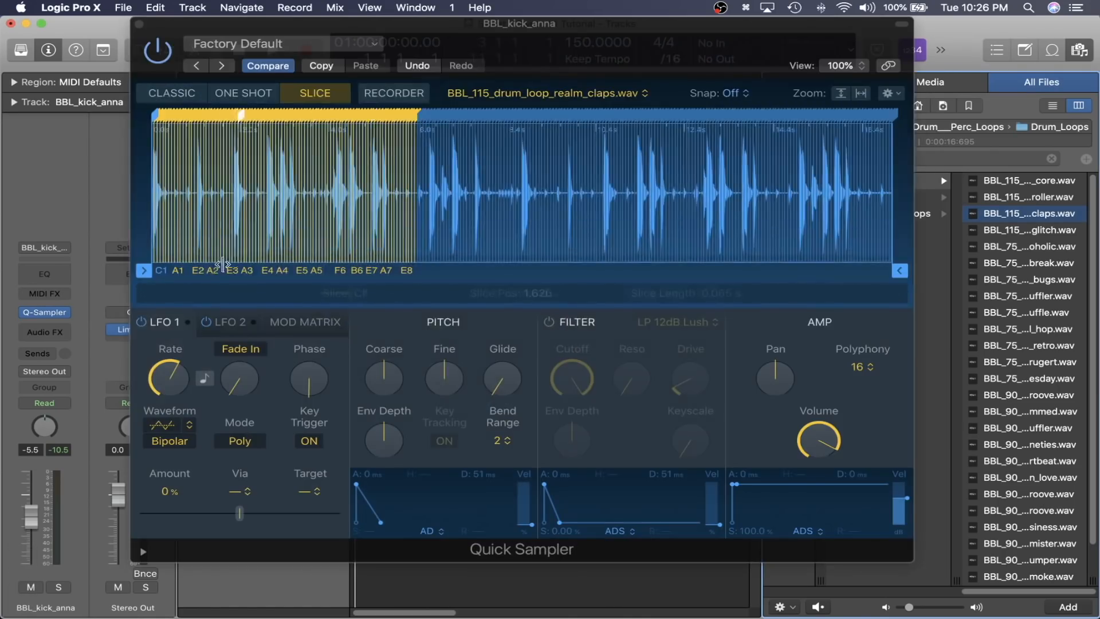
click(192, 293)
click(213, 312)
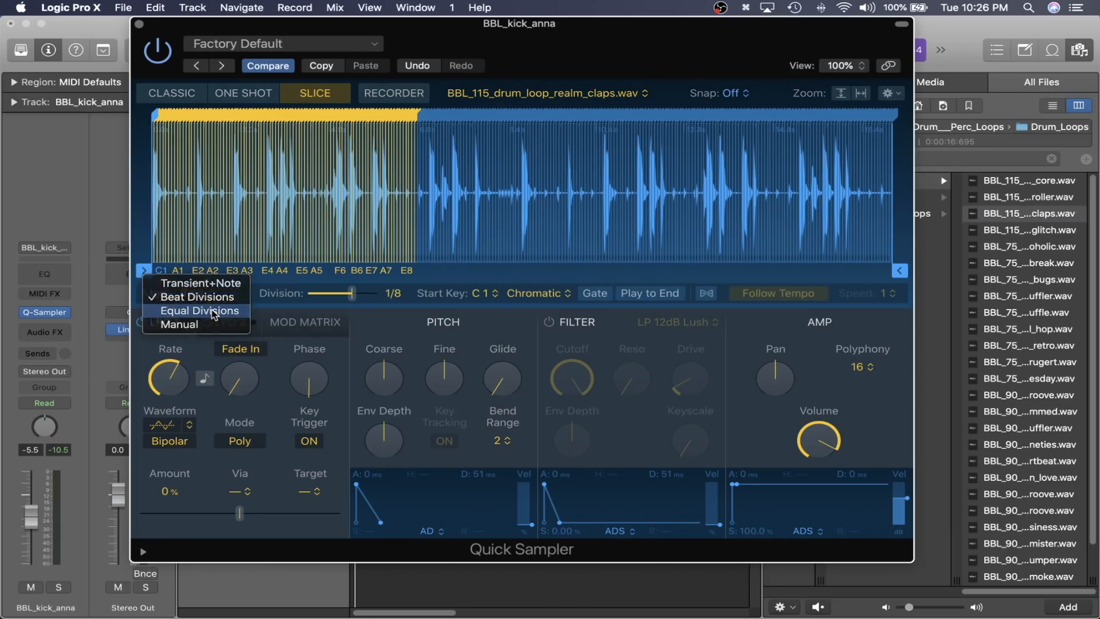
Set the slicing mode to Manual and place six slice markers across the drum loop's waveform
click(209, 293)
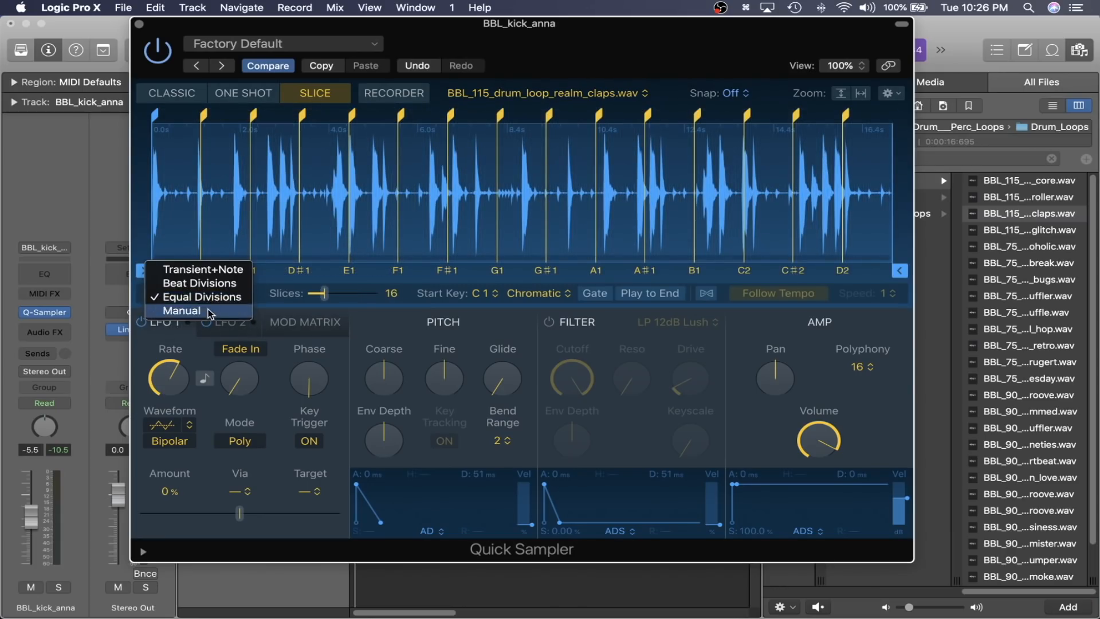
click(211, 310)
click(330, 163)
click(430, 163)
click(558, 161)
click(712, 163)
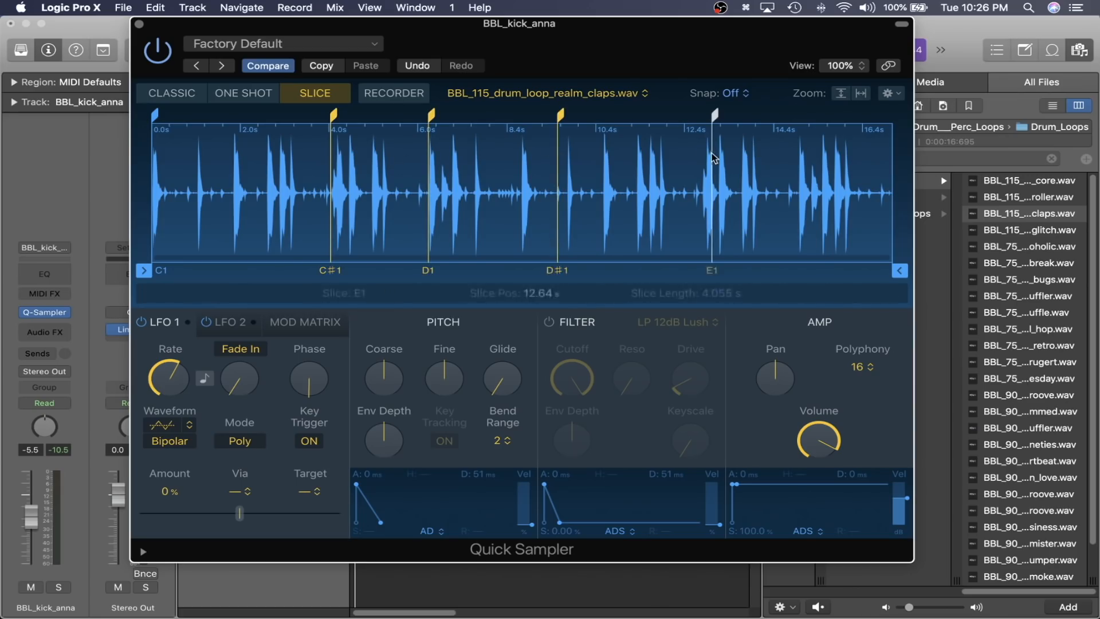
click(608, 166)
click(642, 169)
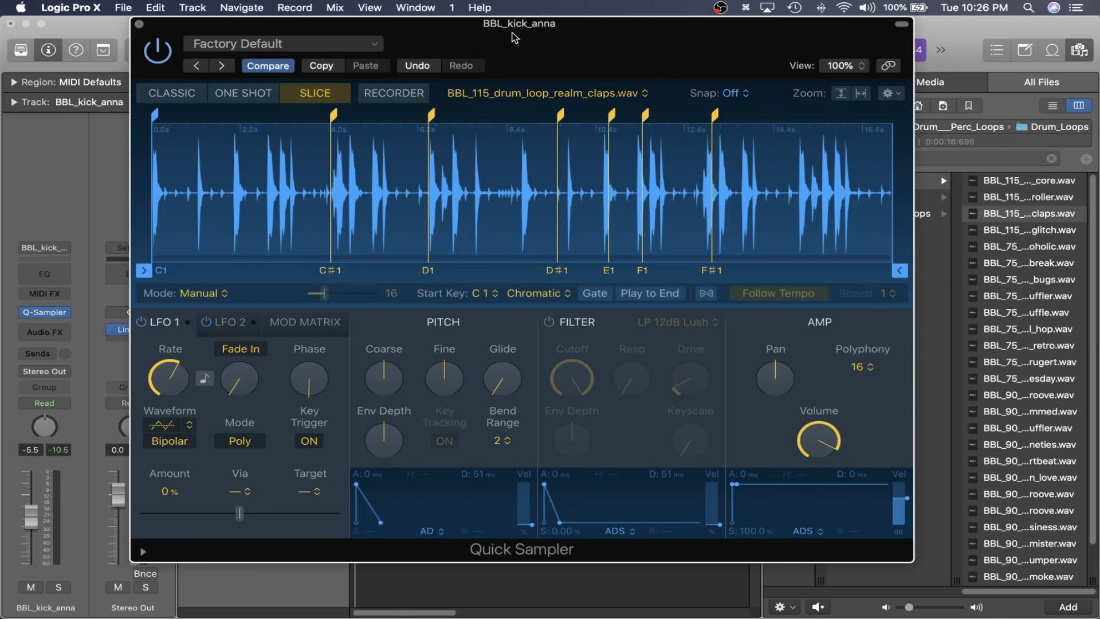
Replace Quick Sampler with Drum Machine Designer as the instrument on the BBL_kick_anna track
key(super+w)
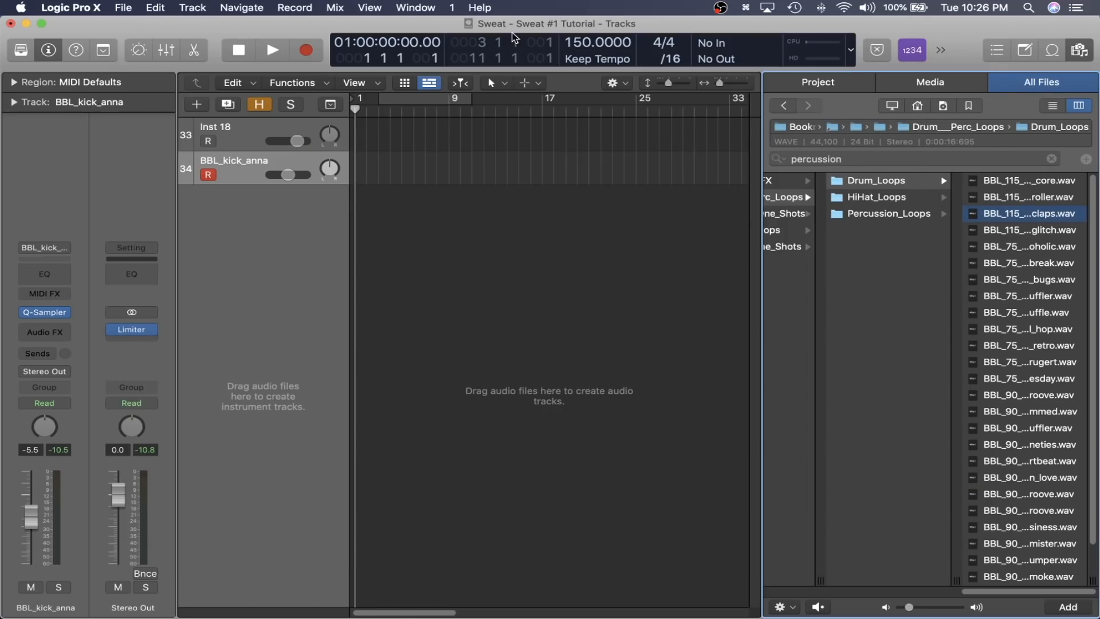
click(69, 313)
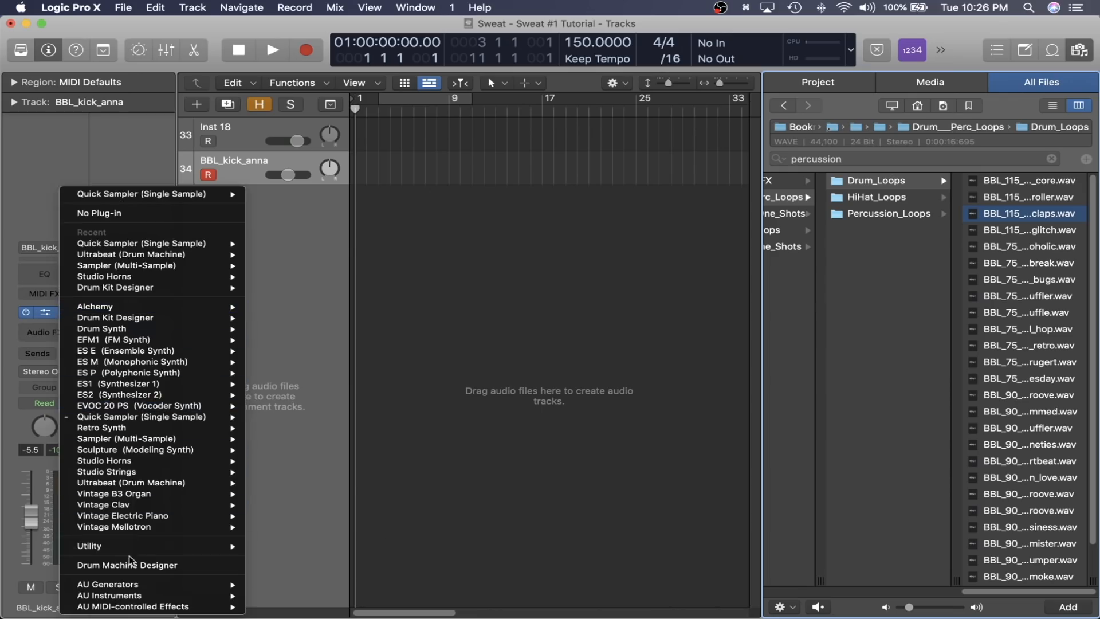
click(133, 566)
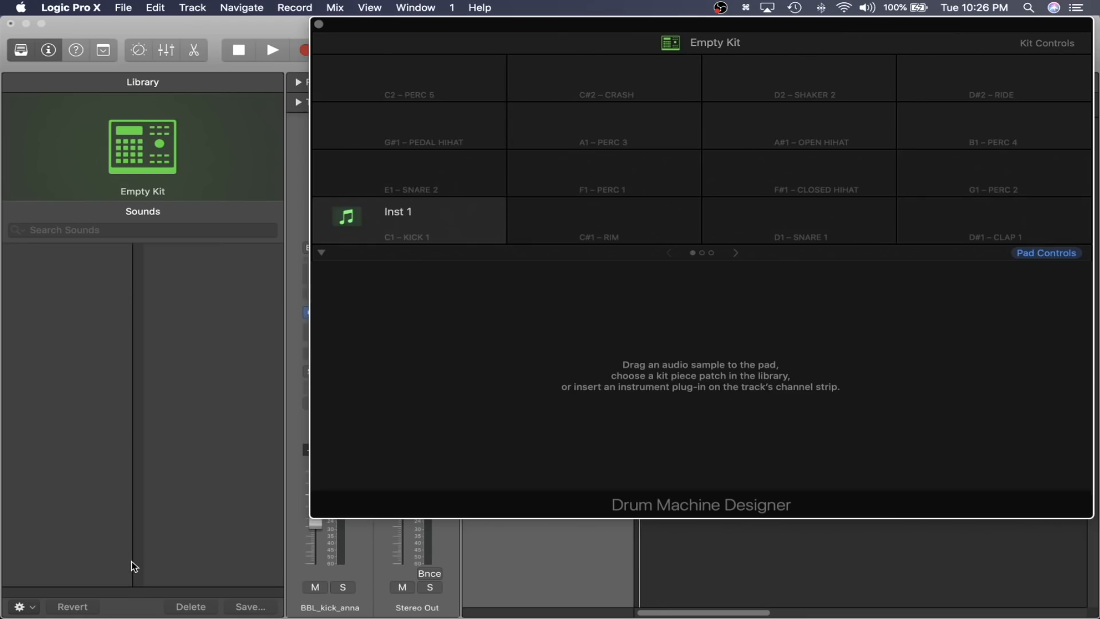
Load the Red Line patch from the library's Electronic Drum Kit category into the Drum Machine Designer kit
click(690, 45)
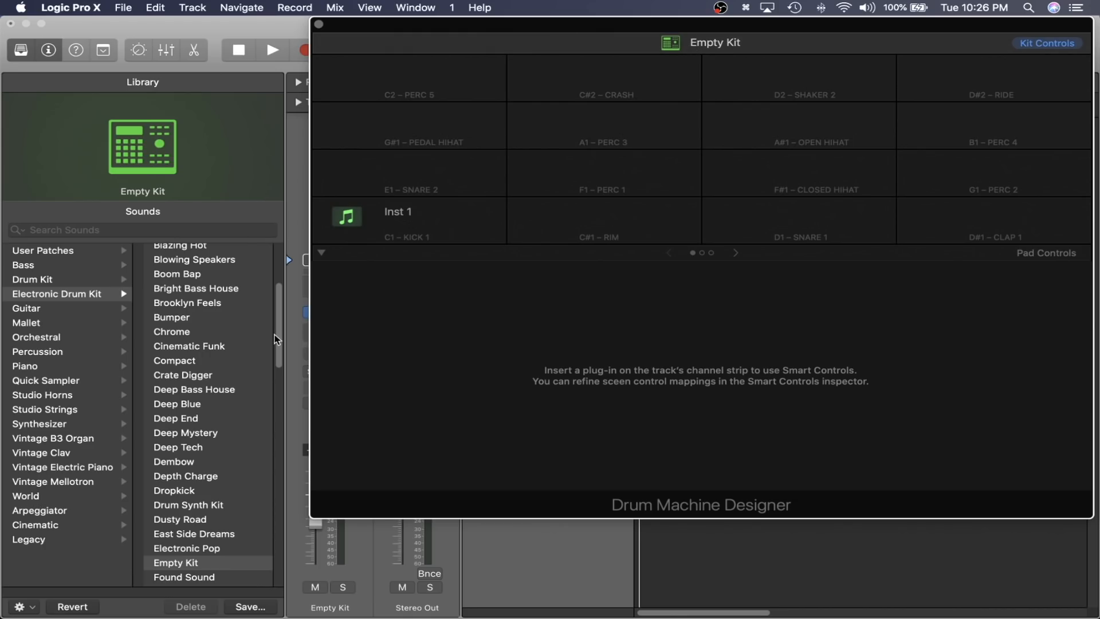
scroll(249, 408, down, 15)
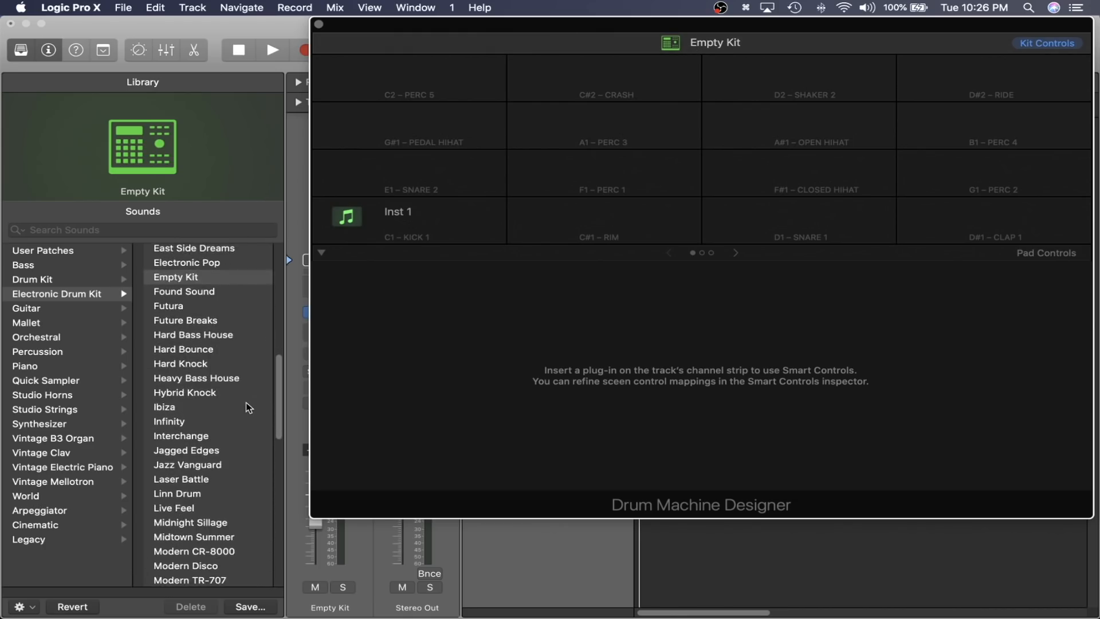
scroll(248, 408, down, 12)
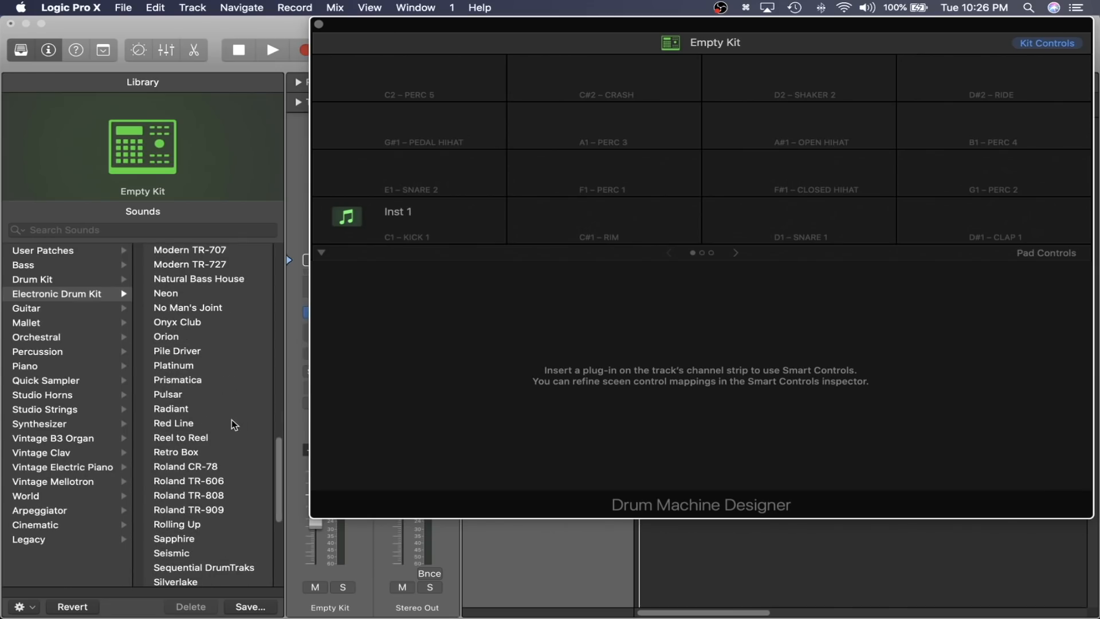
click(231, 424)
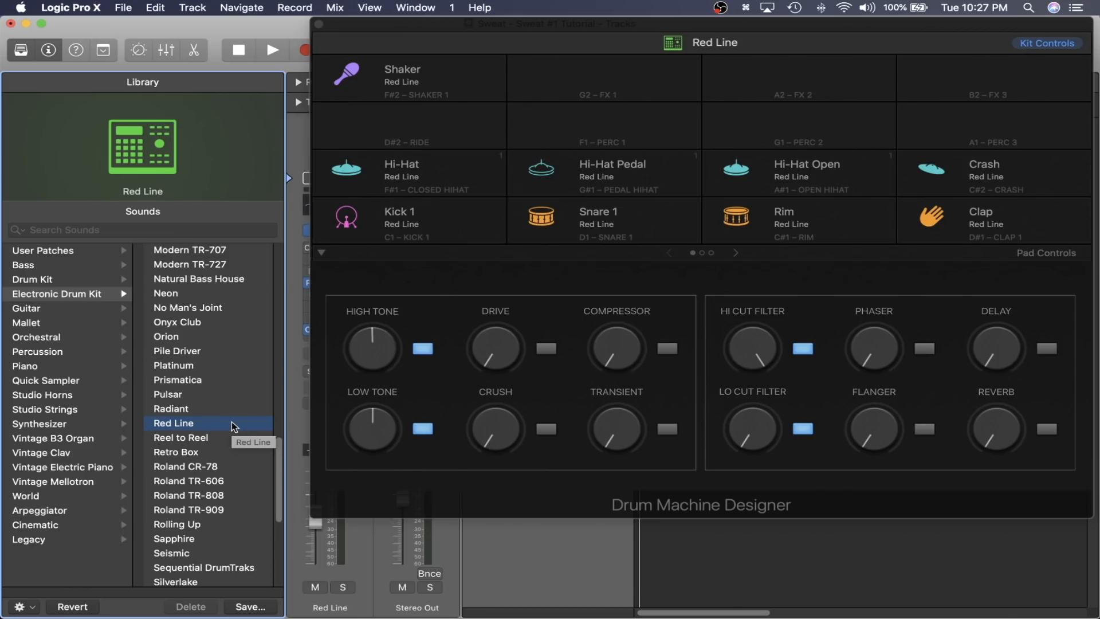
Hide the Library and bring up Musical Typing with its octave lowered to C2
key(super+k)
key(super+k)
key(v)
key(y)
key(v)
key(super+k)
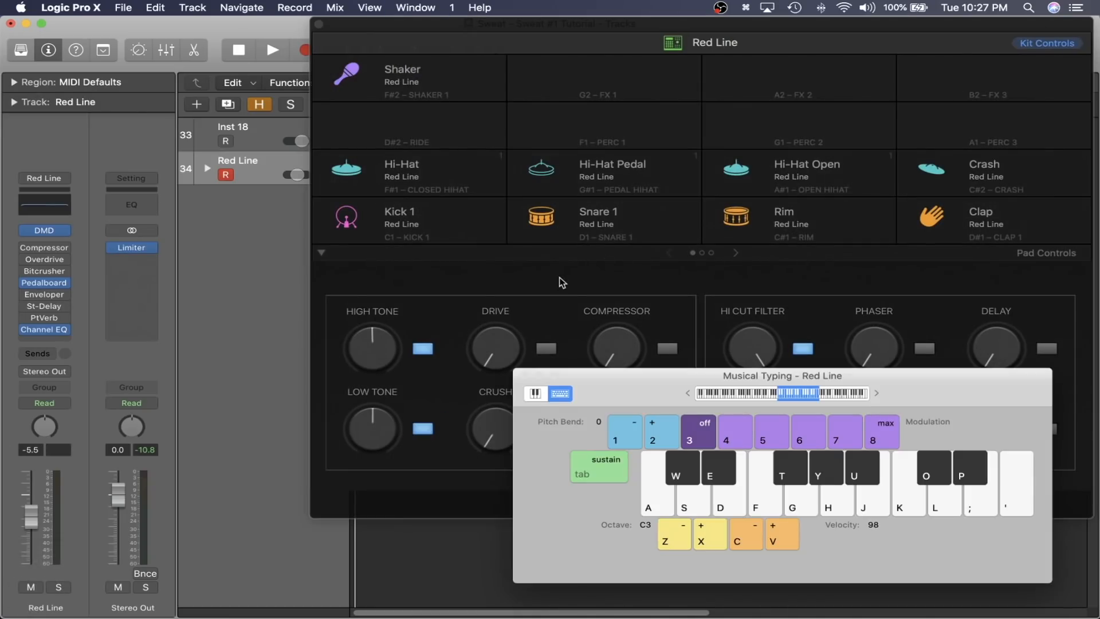
key(z)
click(586, 285)
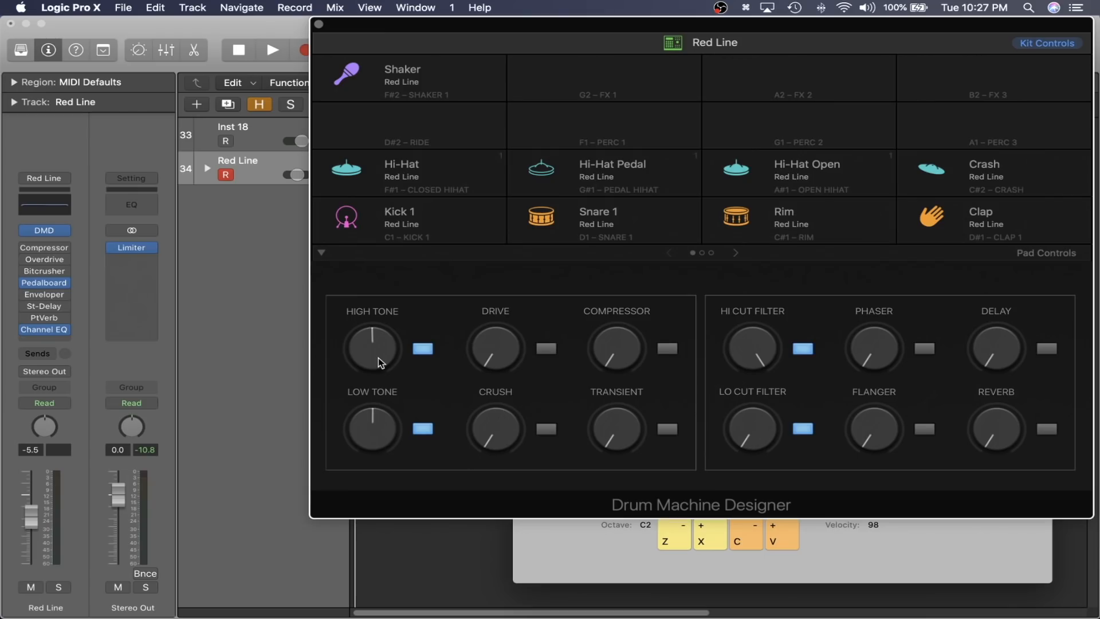
Show the Kick 1 pad's sample in Q-Sampler Main and audition it with Musical Typing at octave C1
click(435, 211)
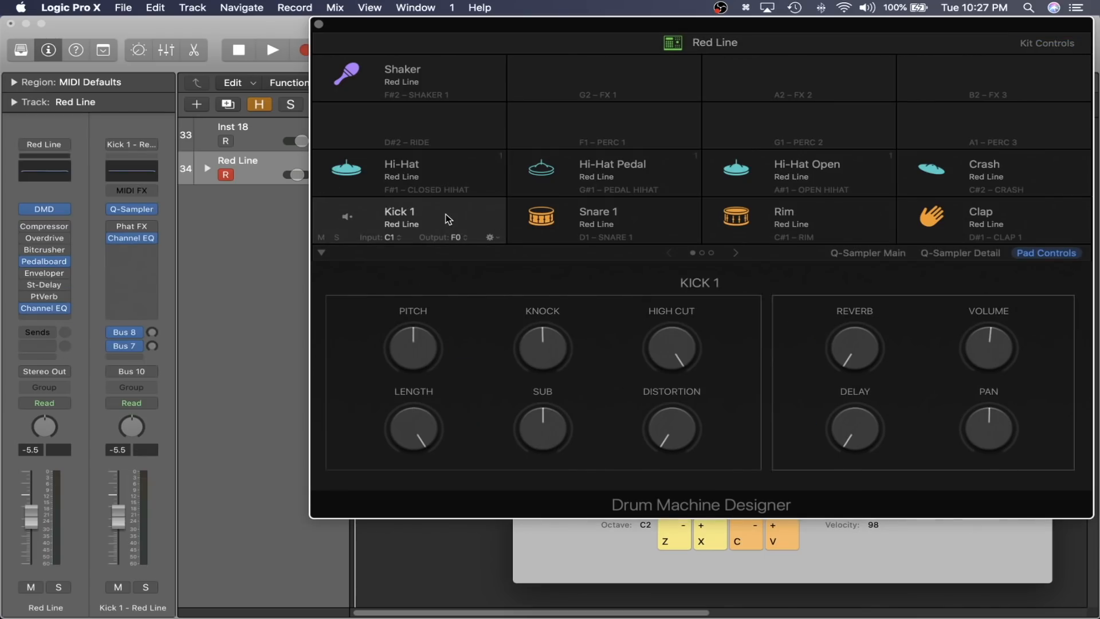
click(863, 254)
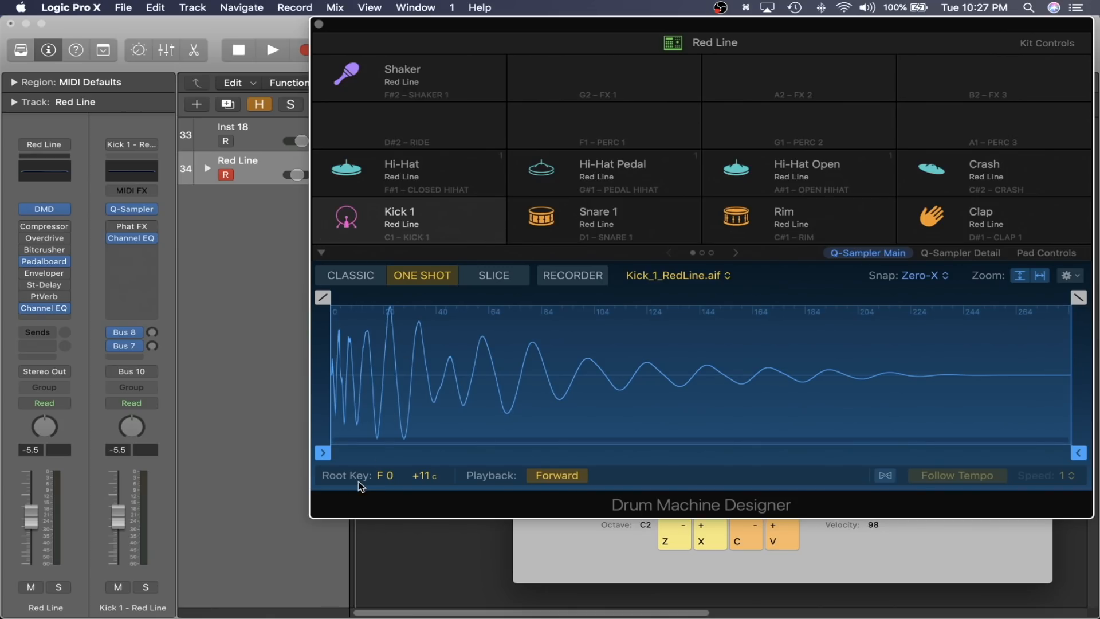
key(super+k)
key(a)
key(z)
key(a)
key(a)
key(a)
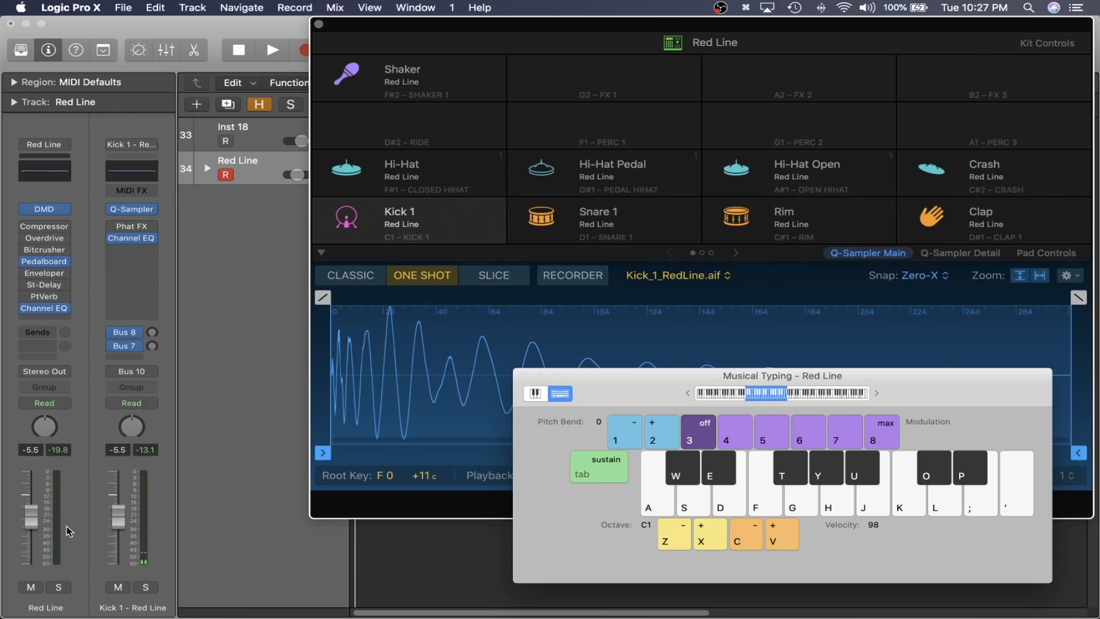
Examine the Snare 1 pad's Pad Controls, Q-Sampler Main and Q-Sampler Detail views
click(638, 214)
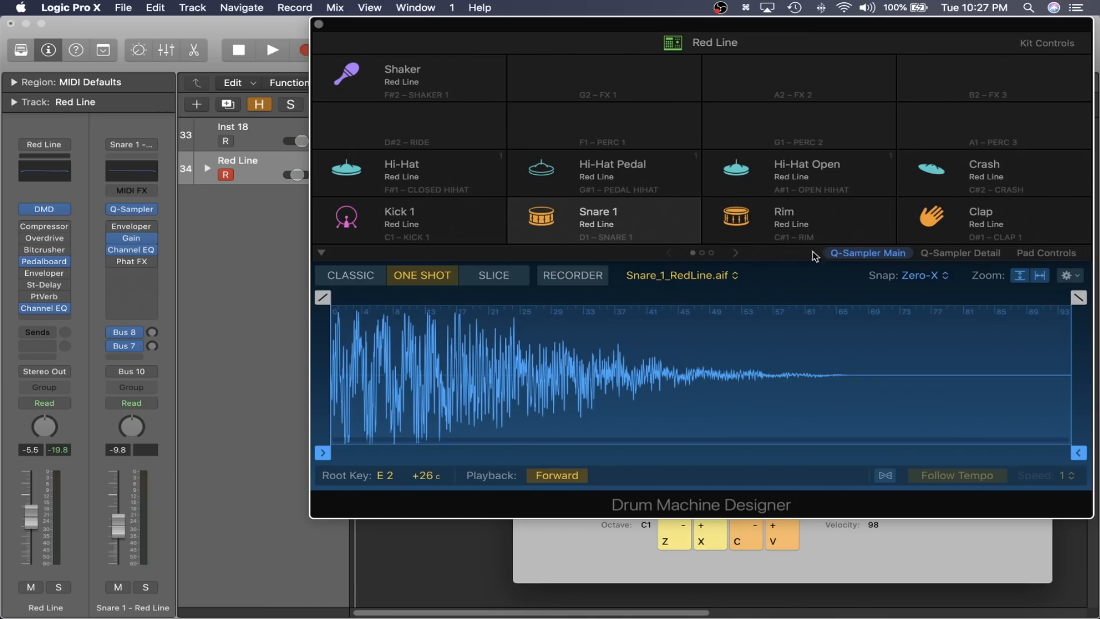
click(1030, 255)
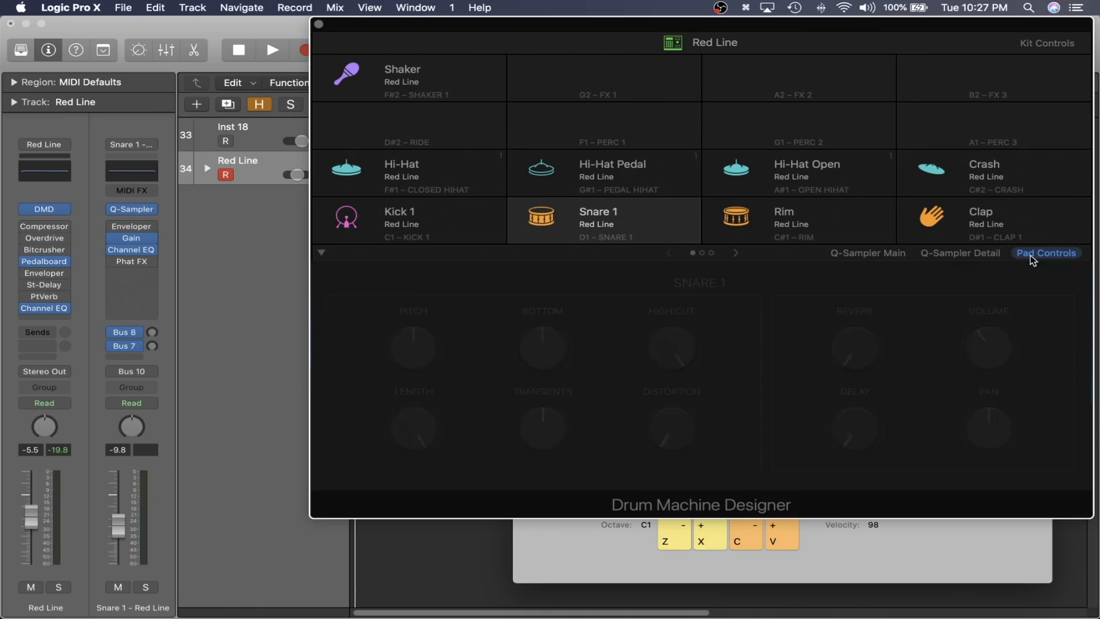
drag(418, 349, 419, 353)
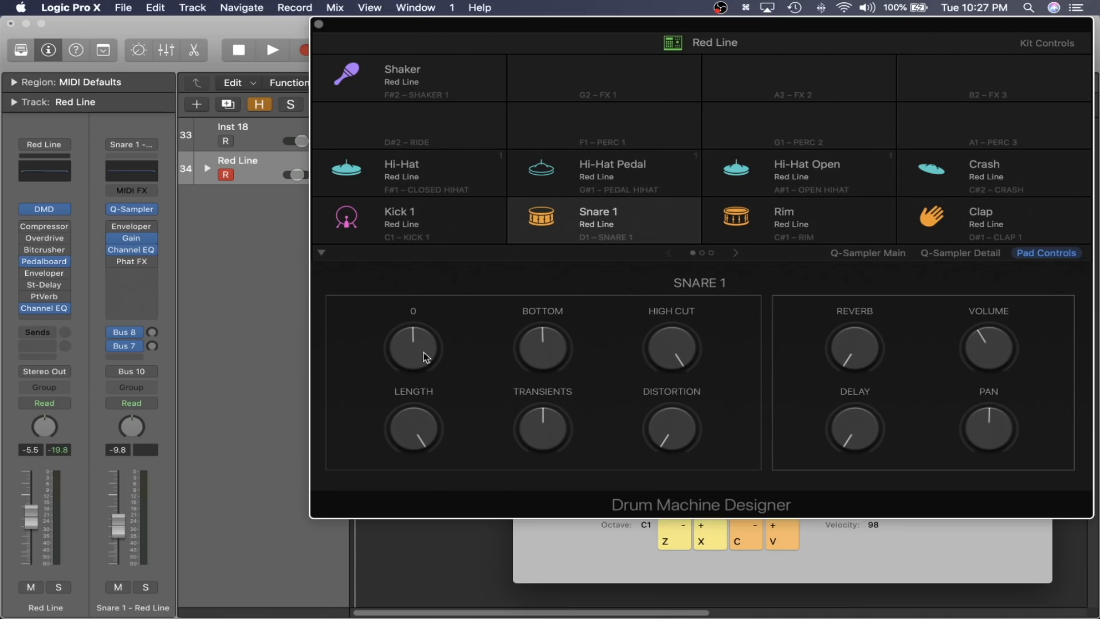
click(965, 252)
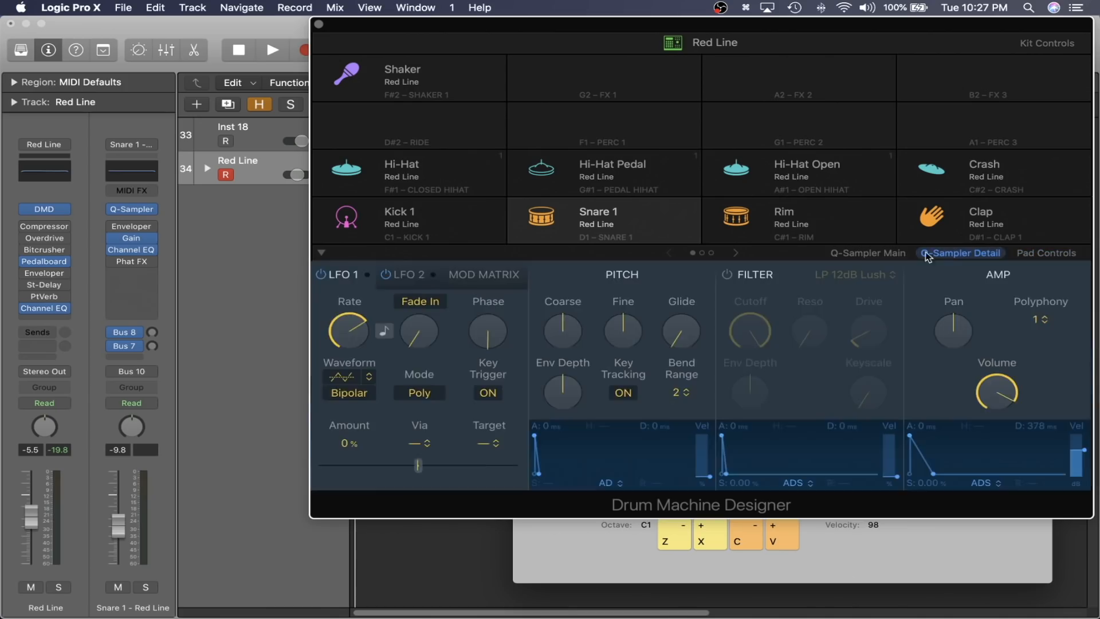
click(869, 252)
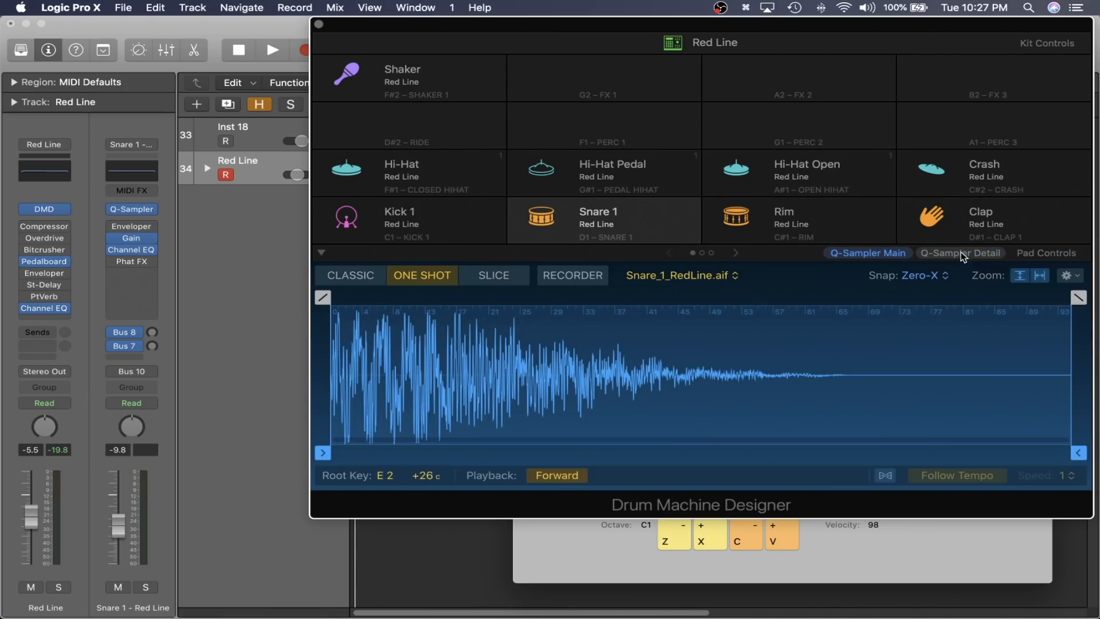
click(993, 253)
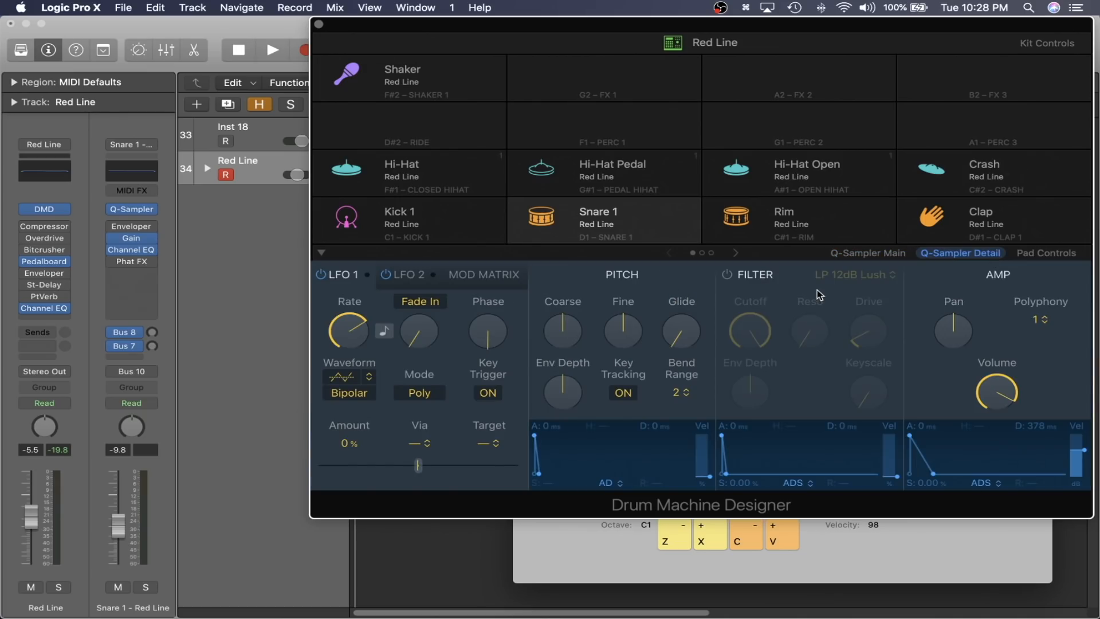
Try enabling the Snare 1 pad's filter and browse its filter types, switching the filter off again
click(728, 275)
click(892, 275)
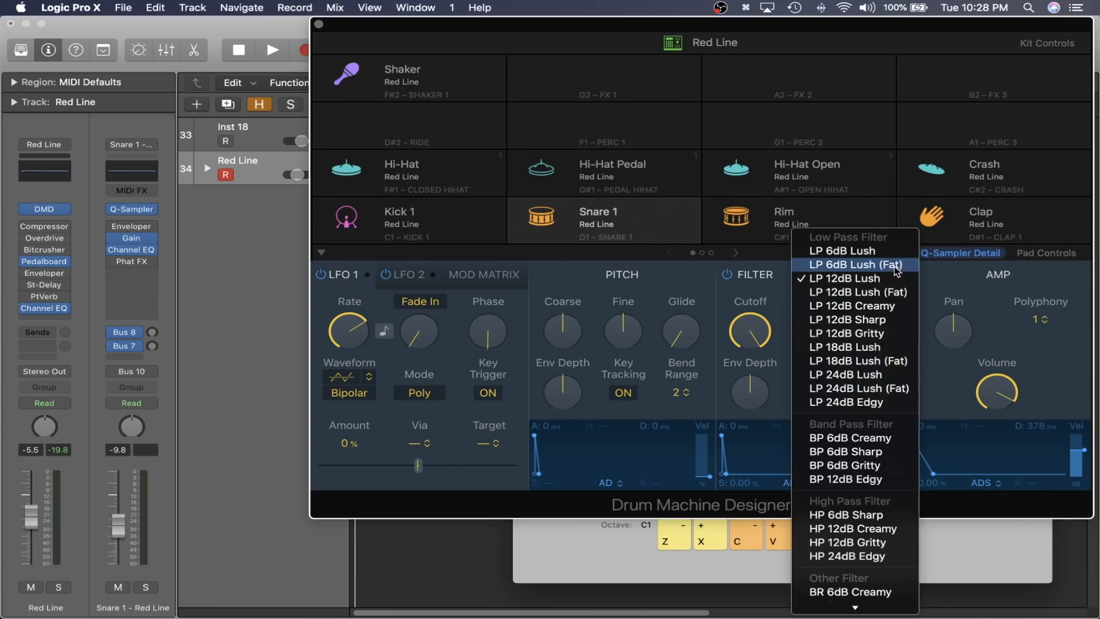
click(954, 282)
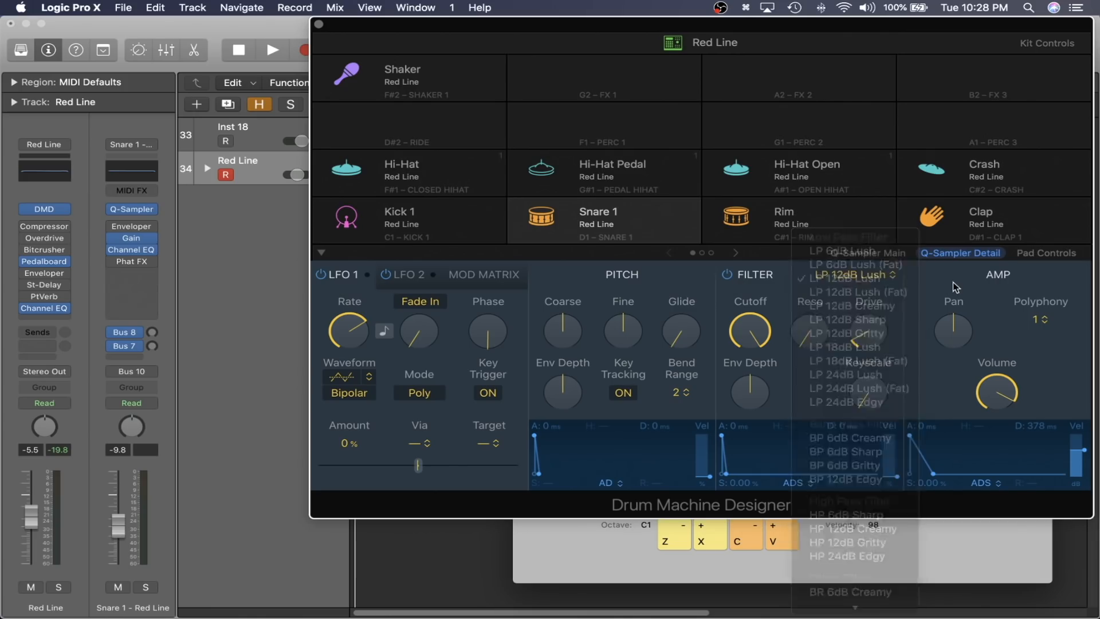
click(727, 274)
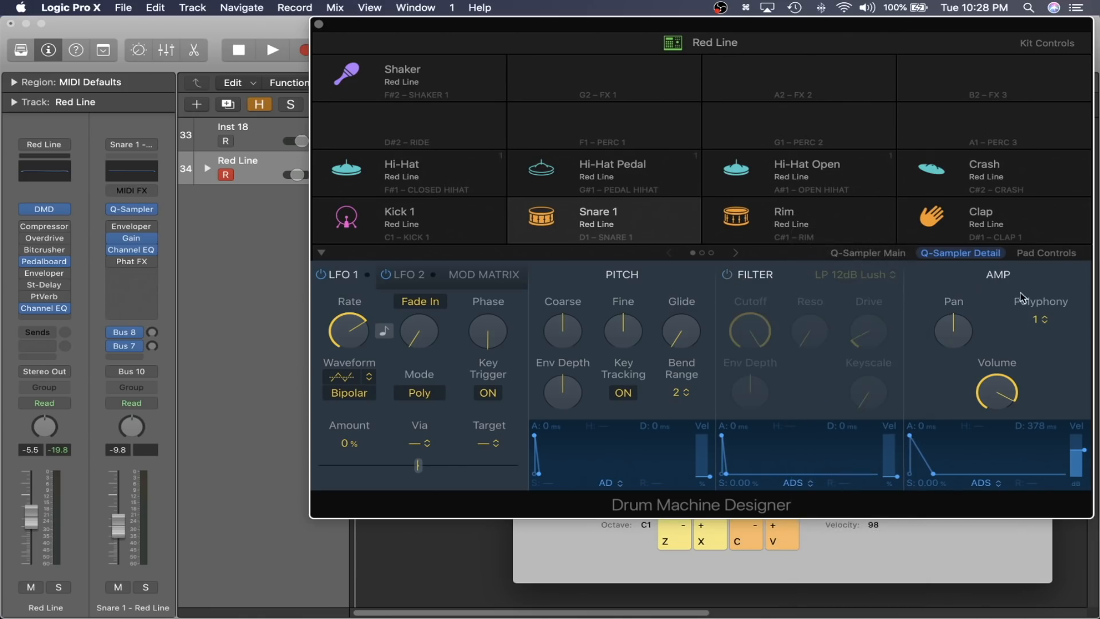
Hide the plug-in windows and create a four-bar MIDI region at bar 3 on the Red Line track, with the cycle range matching it
key(super+k)
key(v)
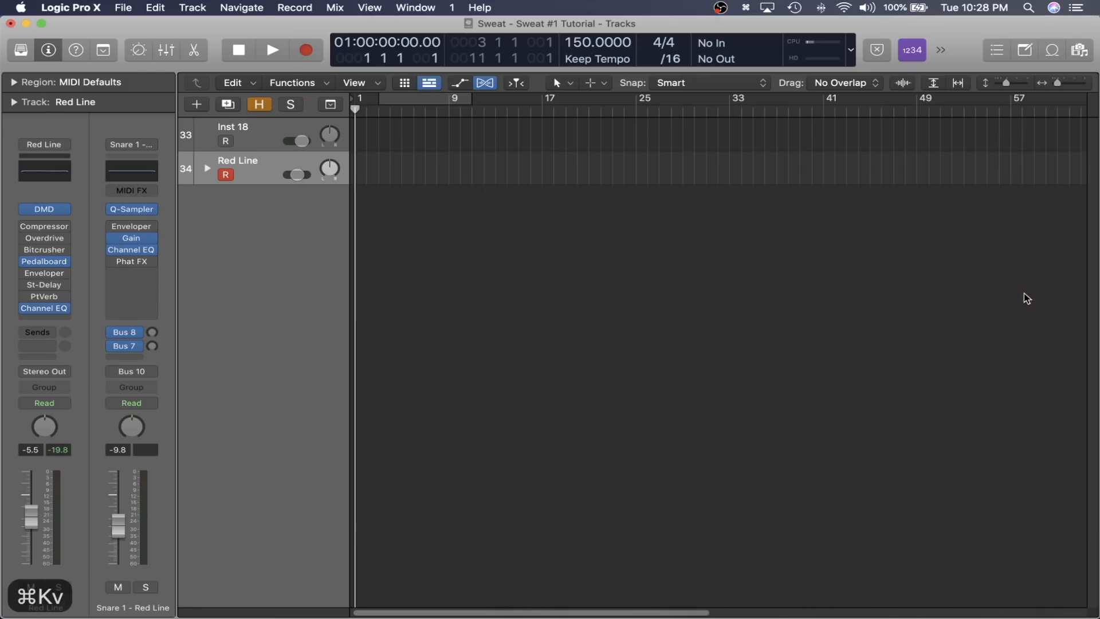
scroll(543, 243, up, 5)
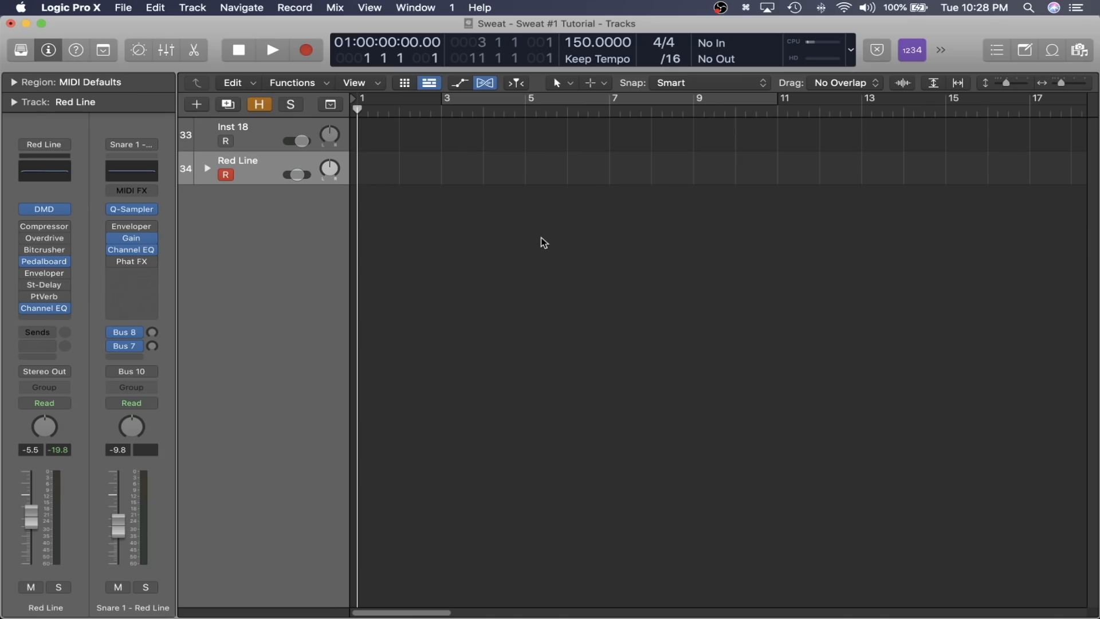
key(t)
key(p)
click(467, 167)
key(super+r)
key(super+r)
key(super+r)
key(super+a)
key(j)
key(u)
key(x)
key(x)
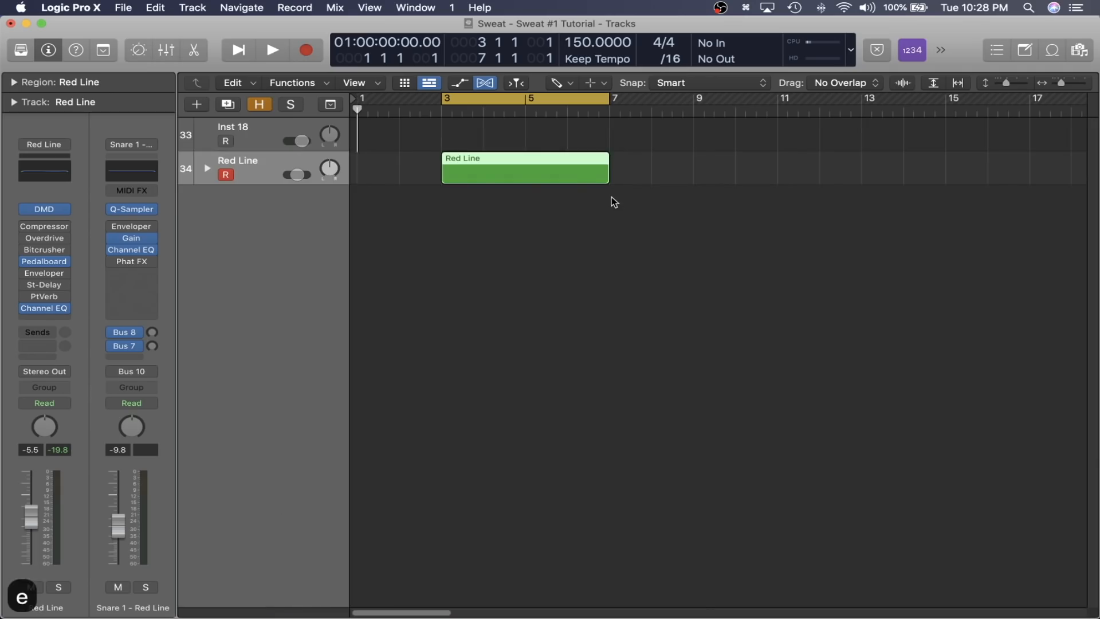
key(p)
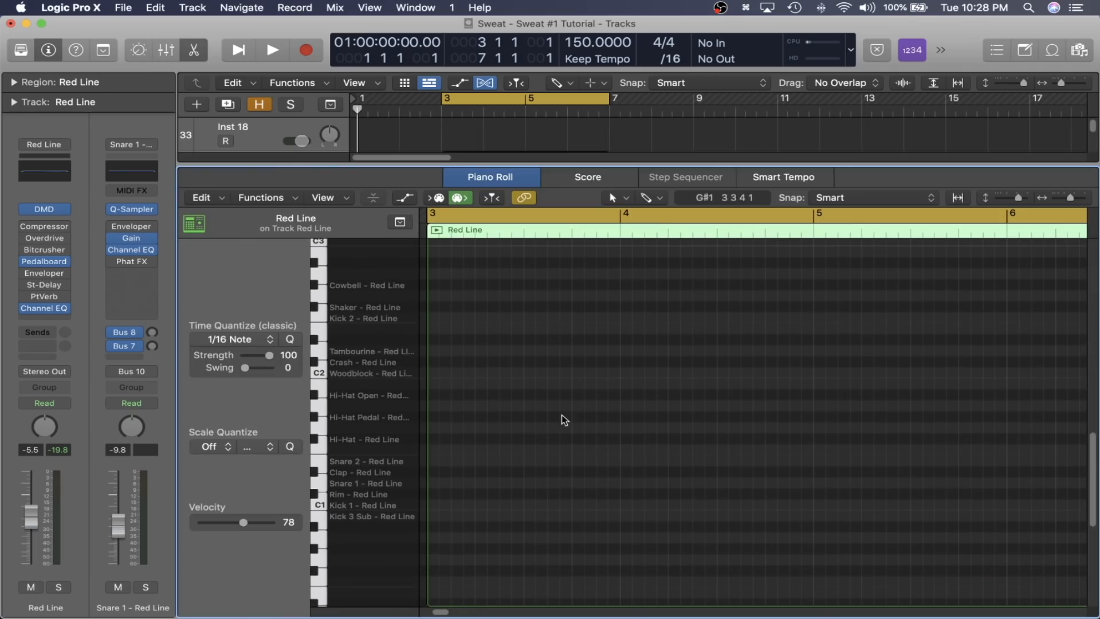
Add a new software instrument track with Ultrabeat (Drum Machine) as its instrument, and close the open plug-in windows
key(x)
key(x)
key(alt+super+s)
key(x)
key(x)
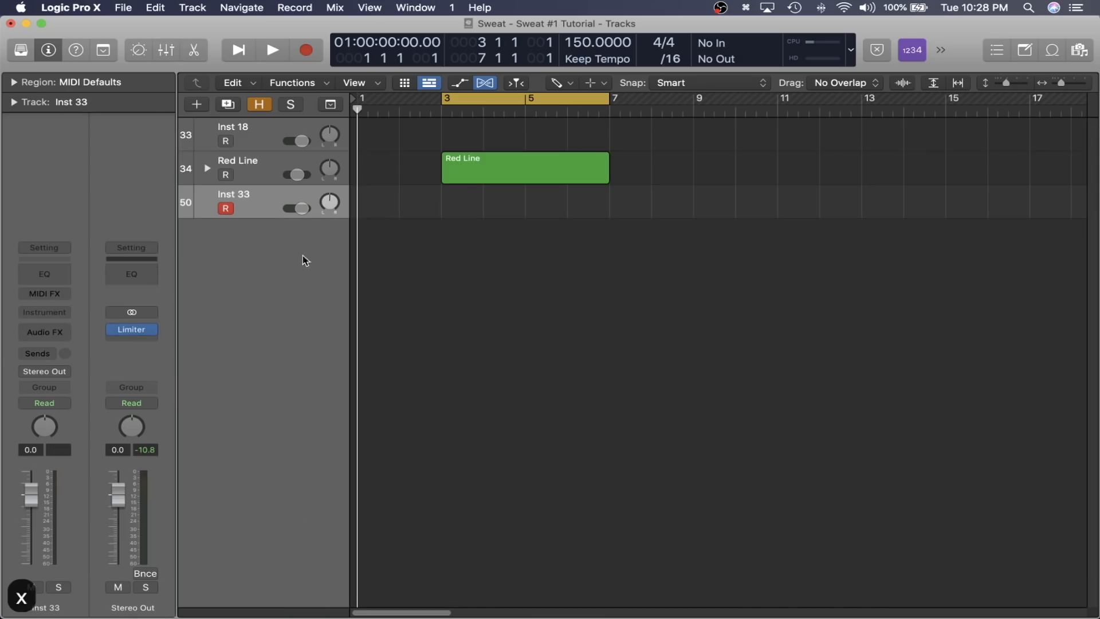
click(63, 316)
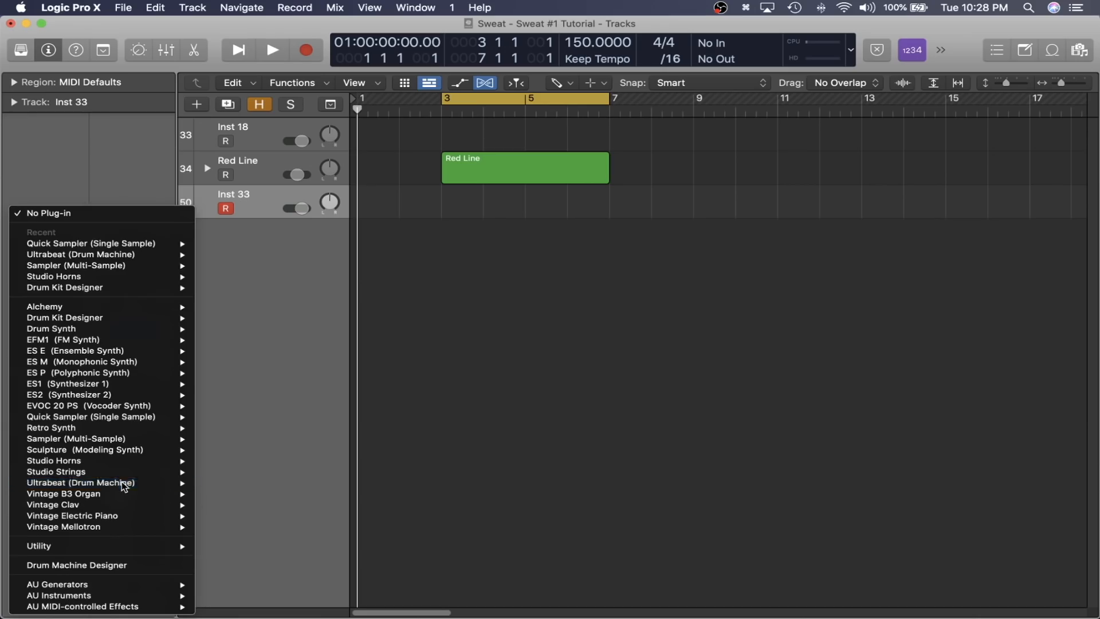
click(122, 481)
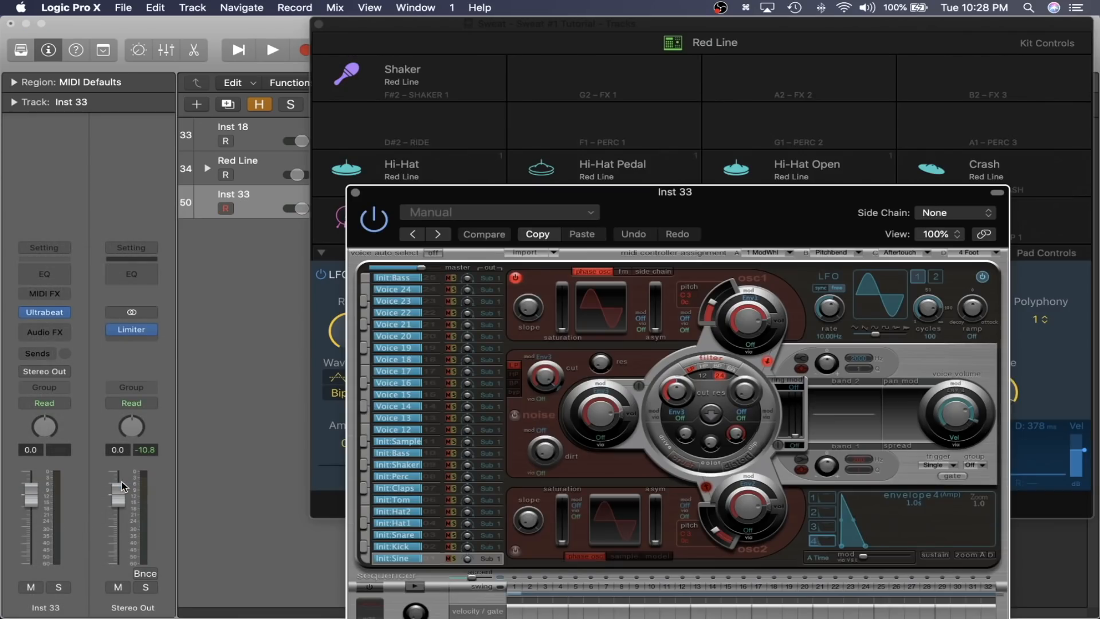
drag(753, 213, 619, 70)
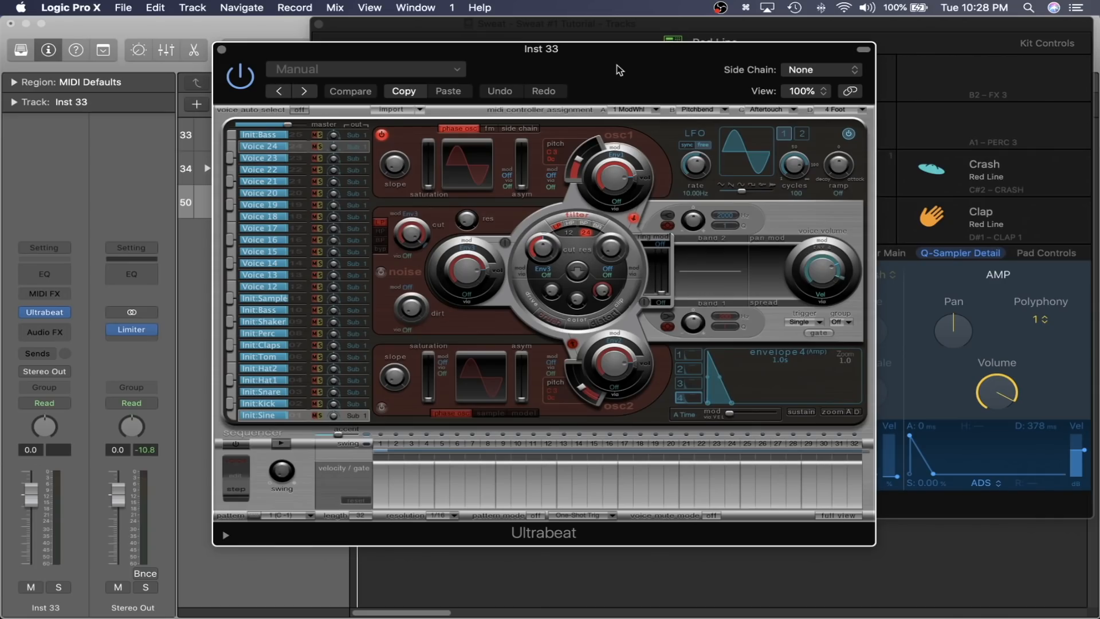
key(super+w)
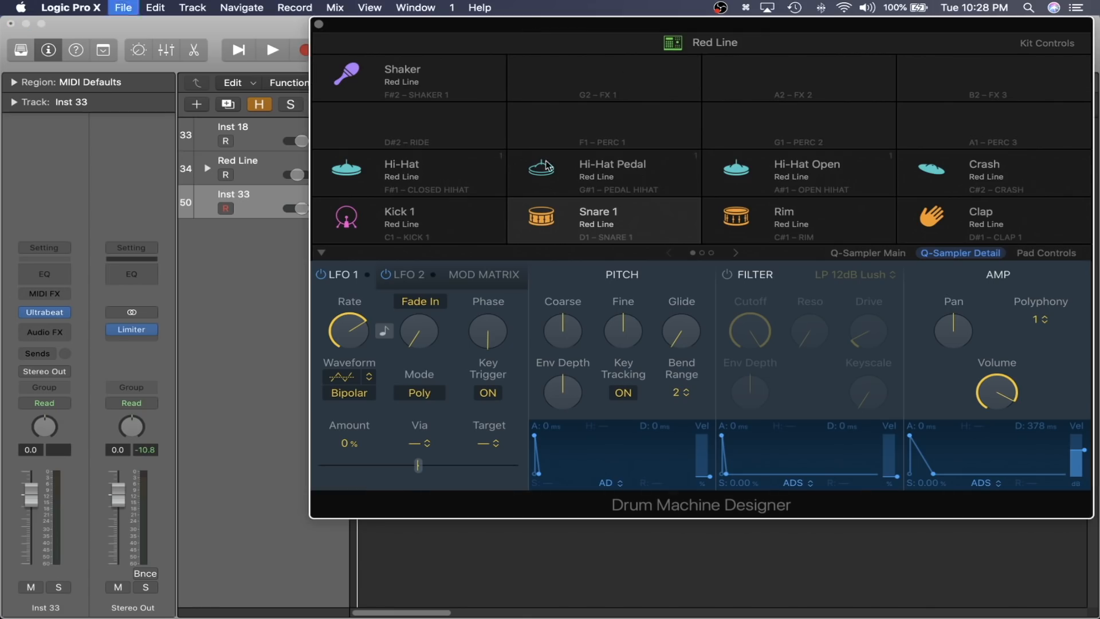
key(super+w)
Place two Kick 1 notes and one Snare 1 note on beat 3 of bar 3 in the Red Line region's piano roll, and play them back
key(e)
scroll(540, 421, down, 6)
scroll(541, 419, up, 4)
scroll(542, 421, left, 3)
scroll(559, 311, right, 3)
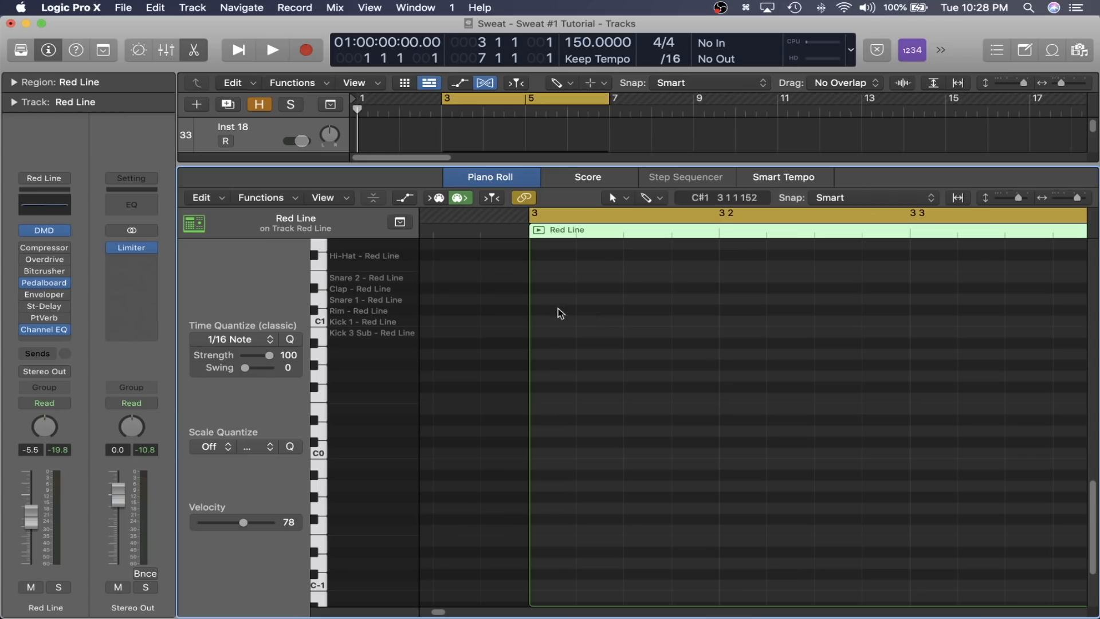
click(561, 322)
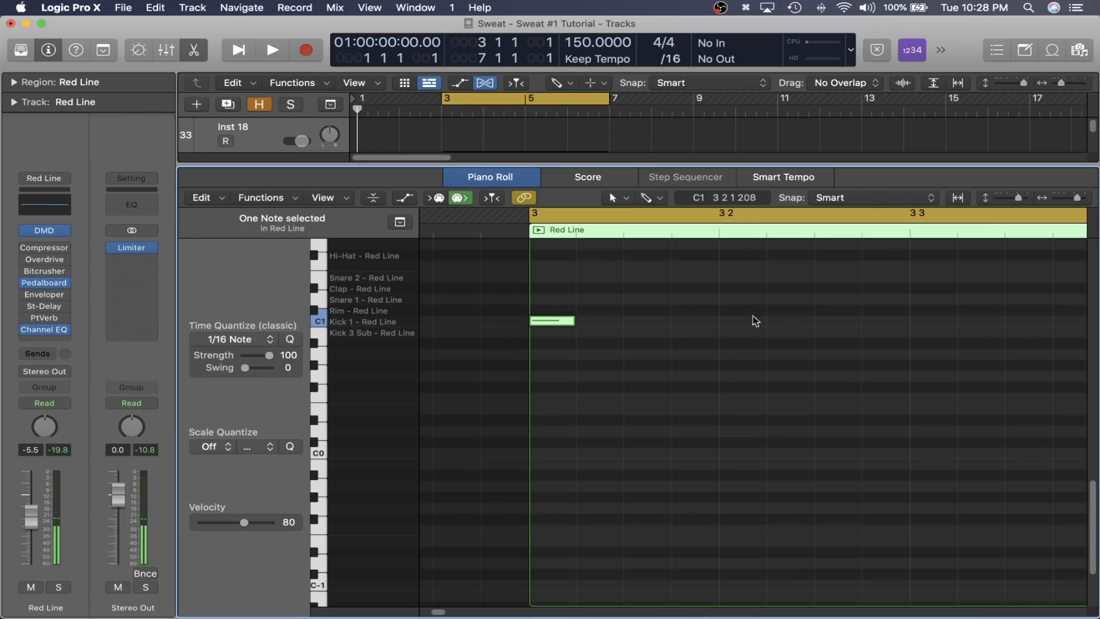
click(705, 321)
key(space)
key(space)
click(936, 298)
key(super+Left)
key(space)
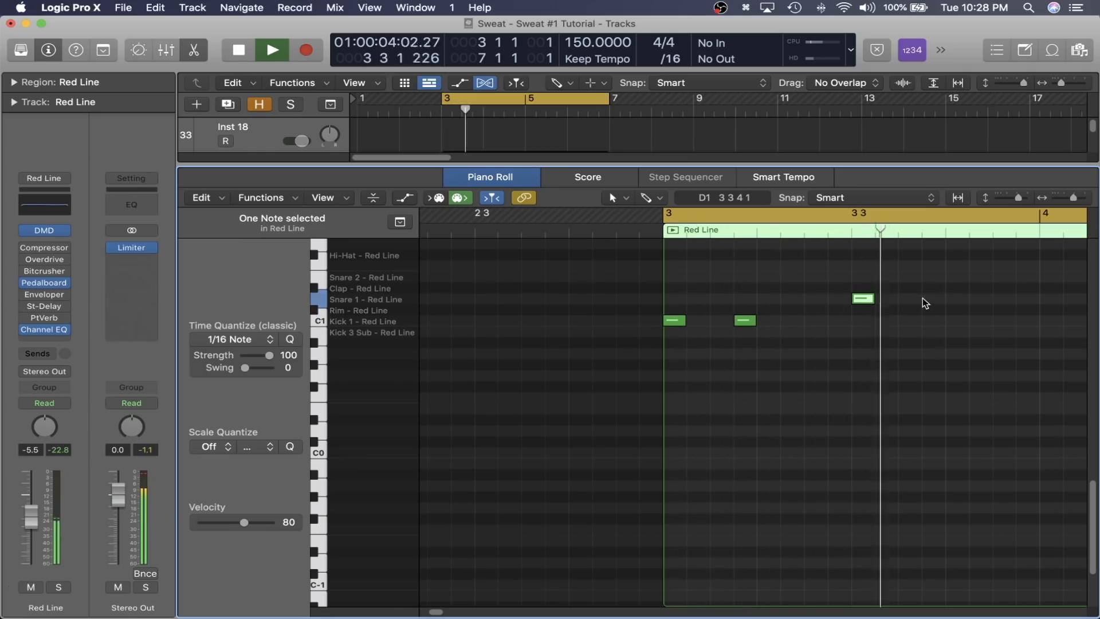
key(space)
Delete all notes in the Red Line region and remove the empty region from its track
key(super+a)
key(BackSpace)
key(e)
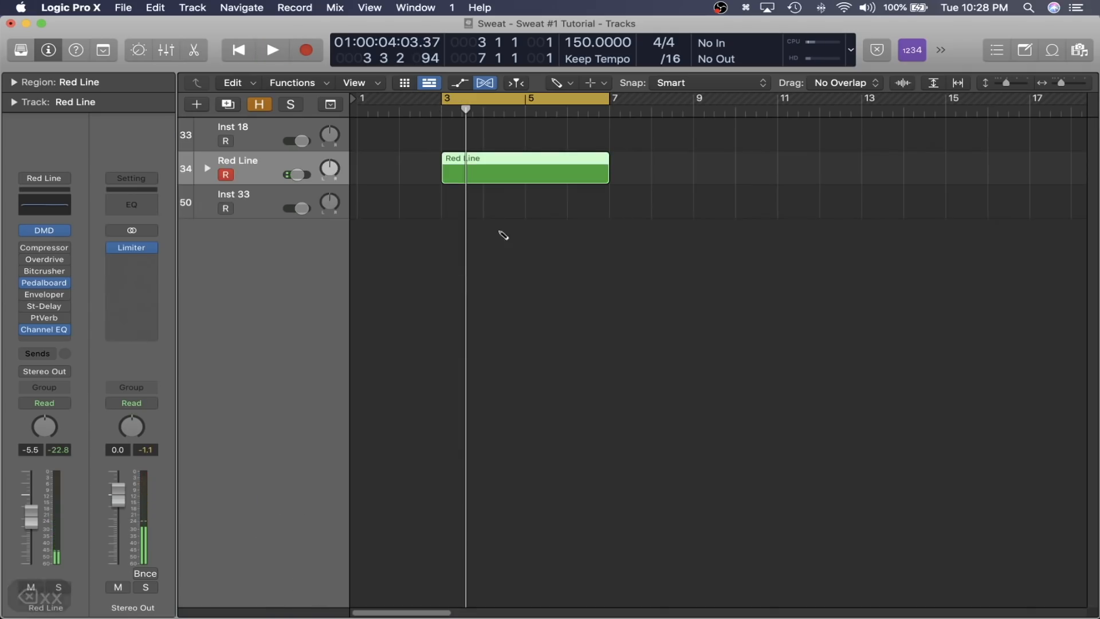
click(515, 165)
key(t)
key(t)
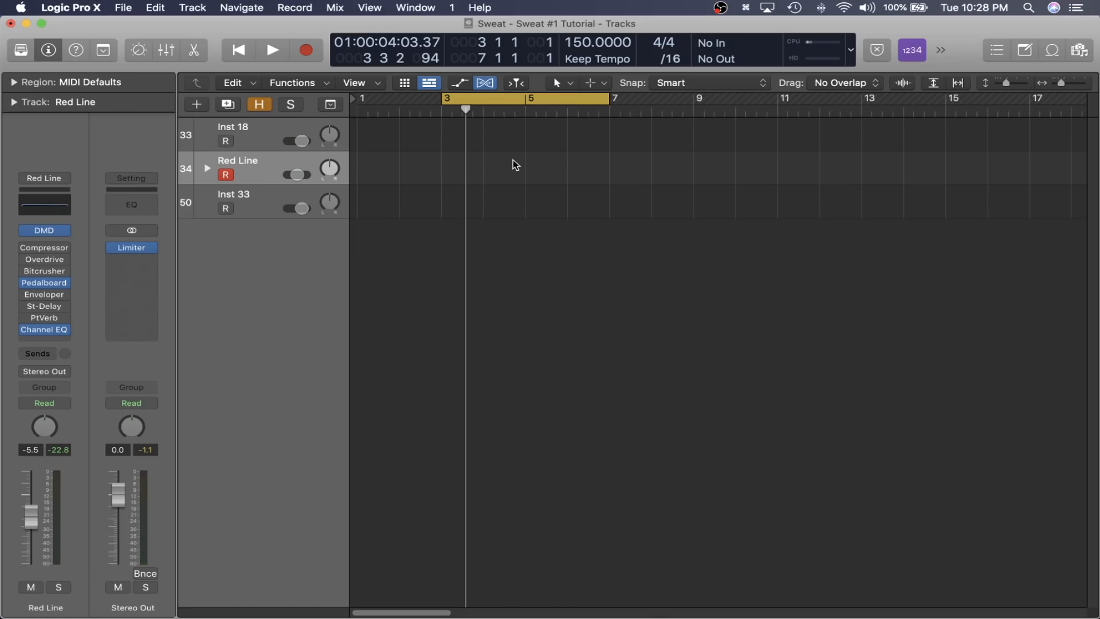
Create a pattern region at bar 3 on the Red Line track, show it in the Step Sequencer and hide the Inspector
right_click(466, 172)
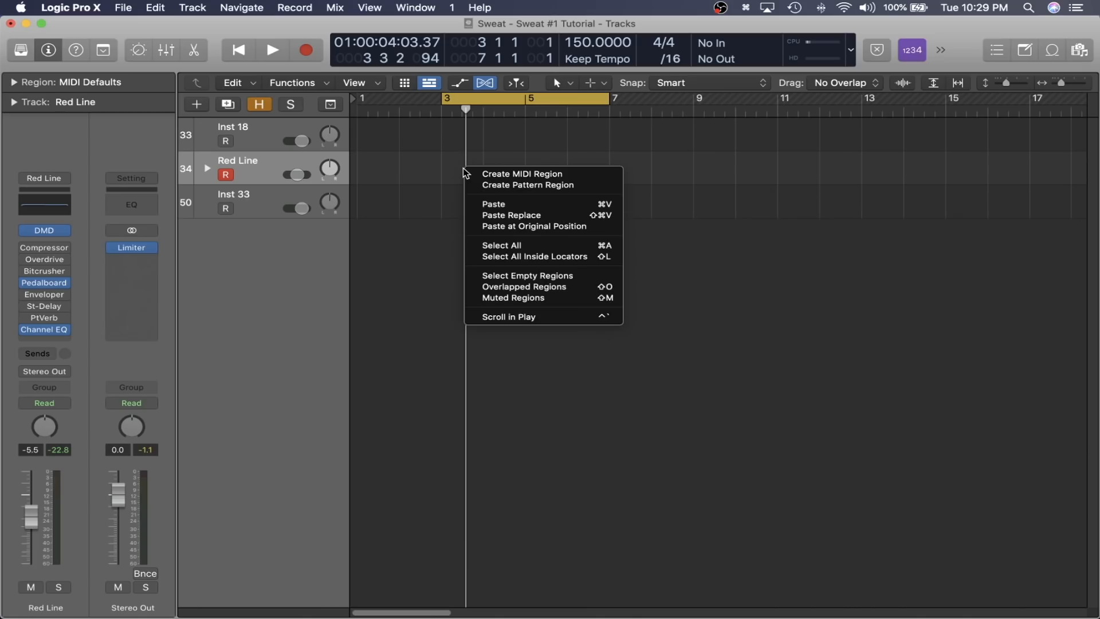
click(505, 187)
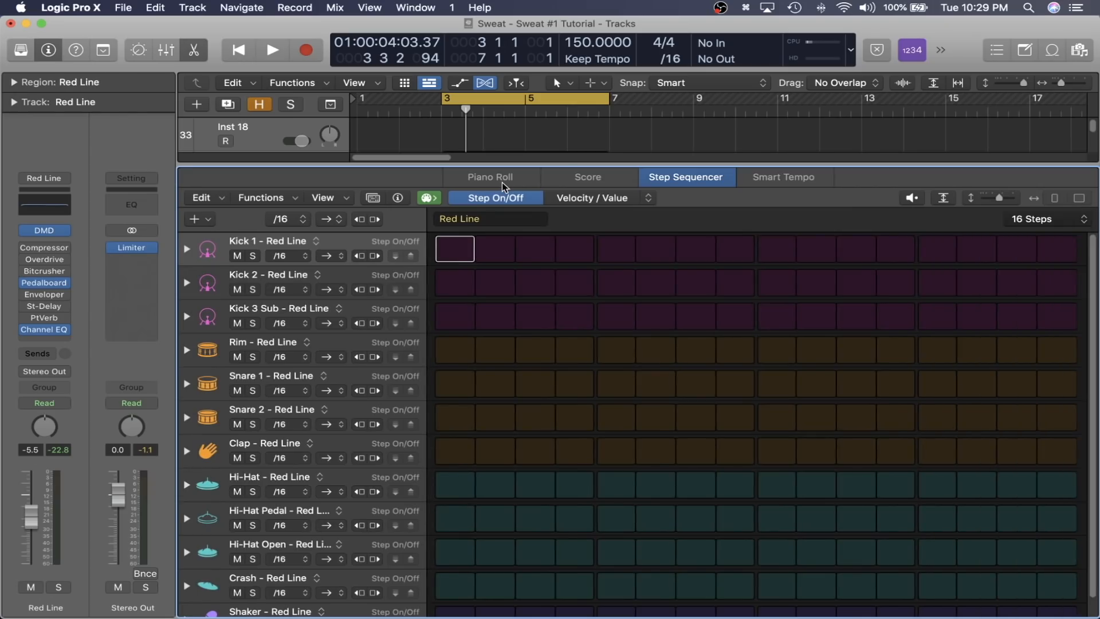
key(i)
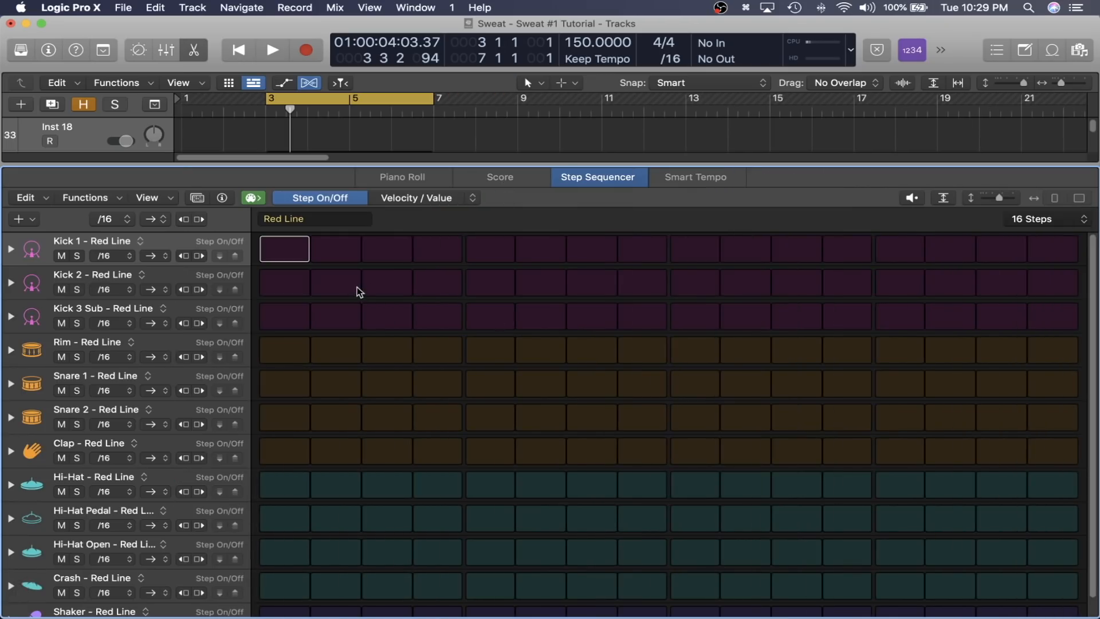
Turn on Kick 1 at steps 1 and 5 and Snare 1 at step 9 of the 16-step pattern, and play it back
click(296, 253)
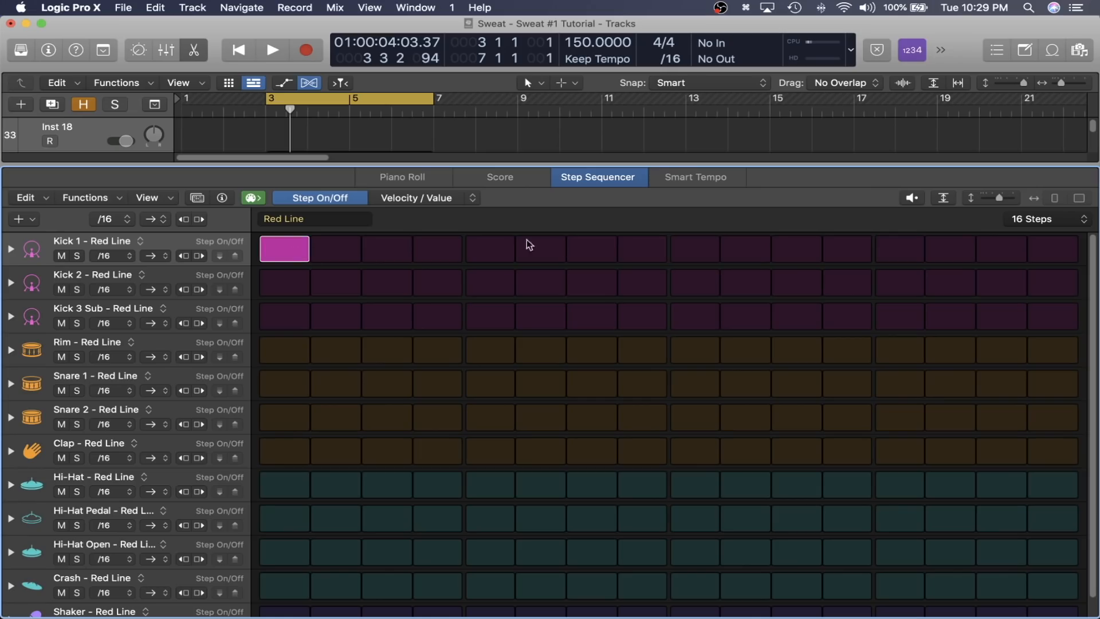
click(497, 249)
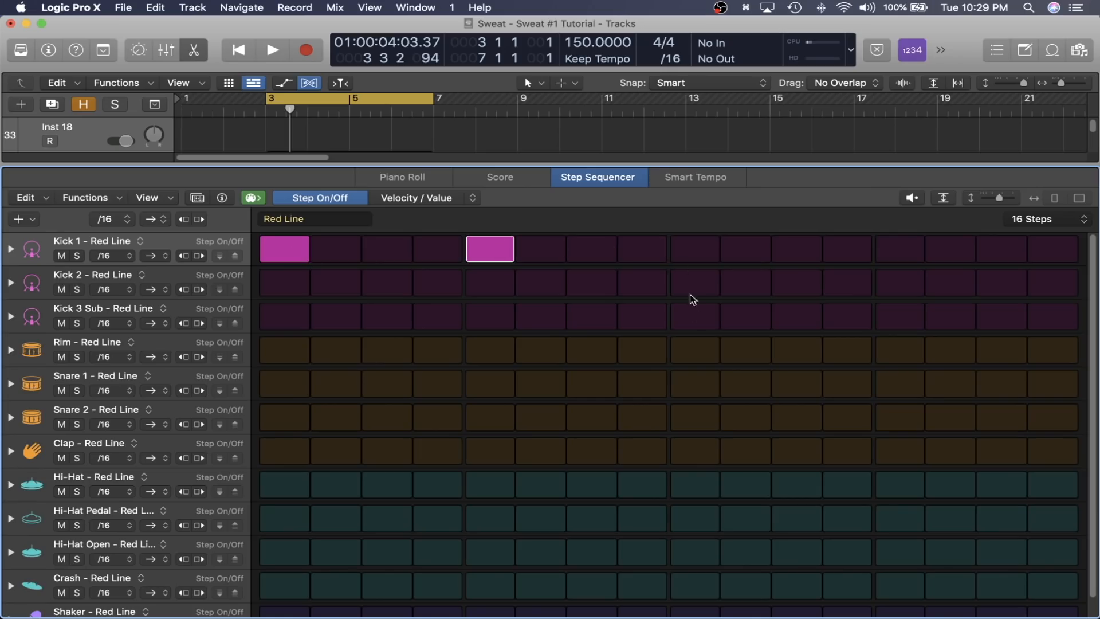
click(689, 389)
key(space)
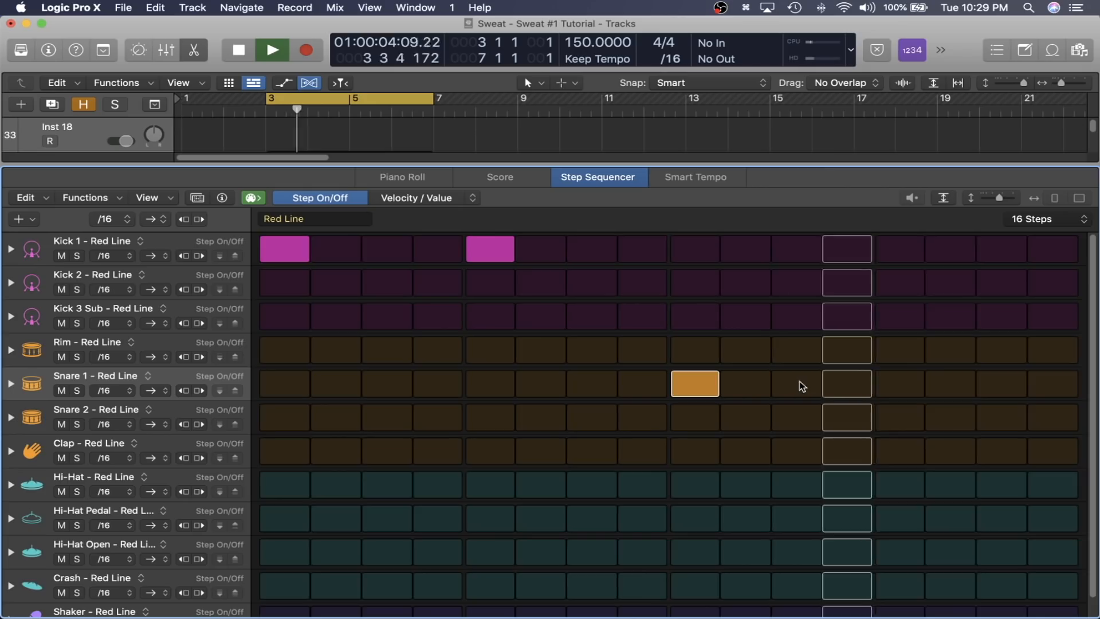
key(space)
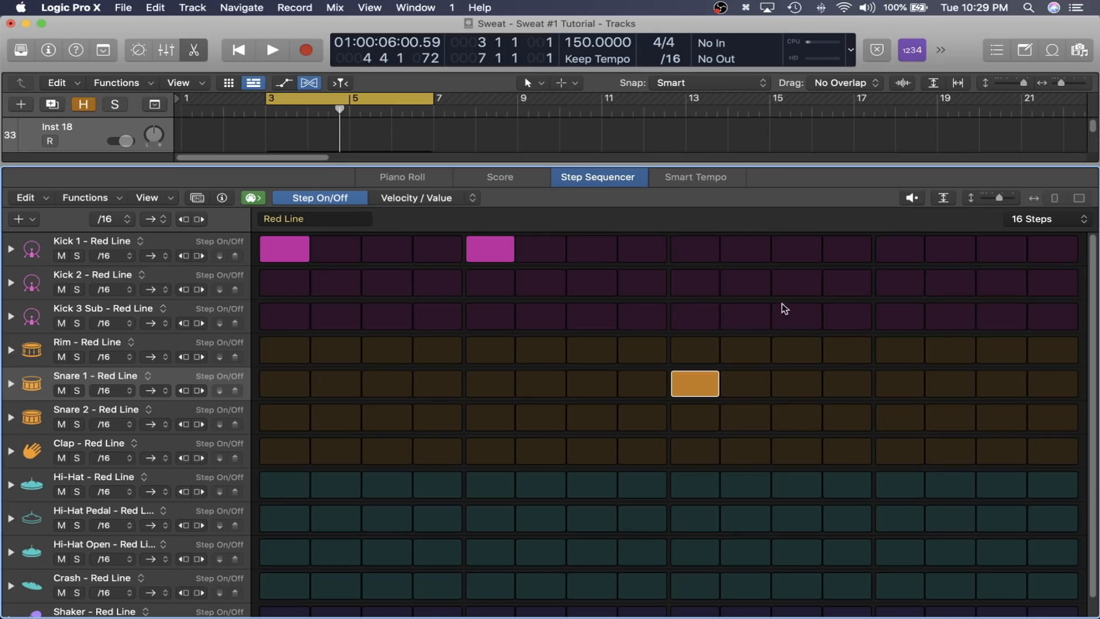
Set the pattern length to 24 steps, and check the Red Line region in the tracks area before returning to the Step Sequencer
click(1033, 224)
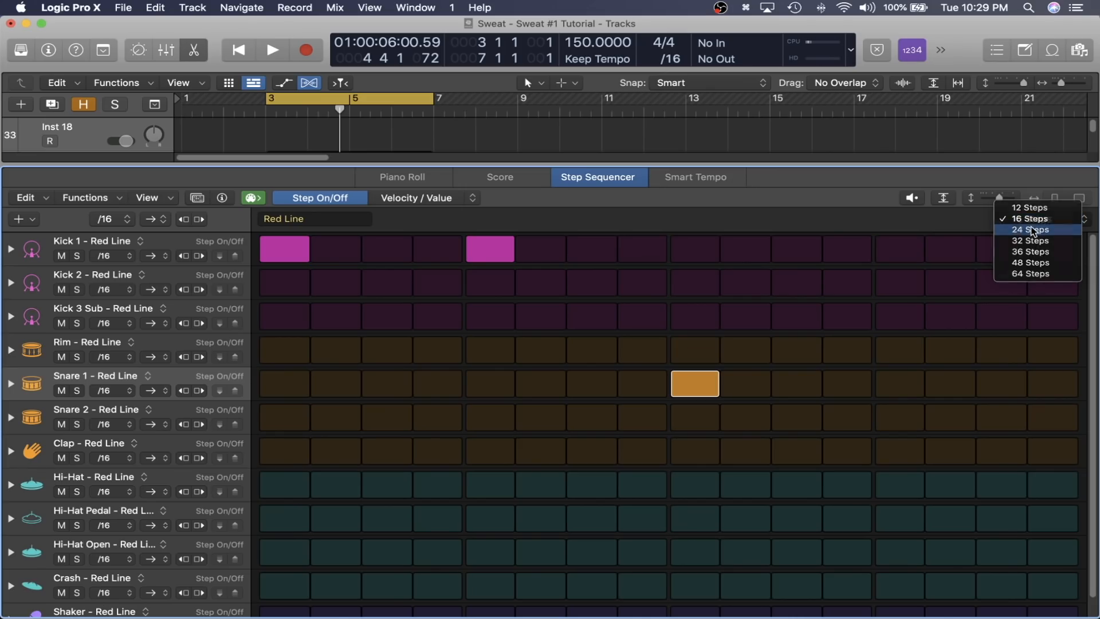
click(1033, 230)
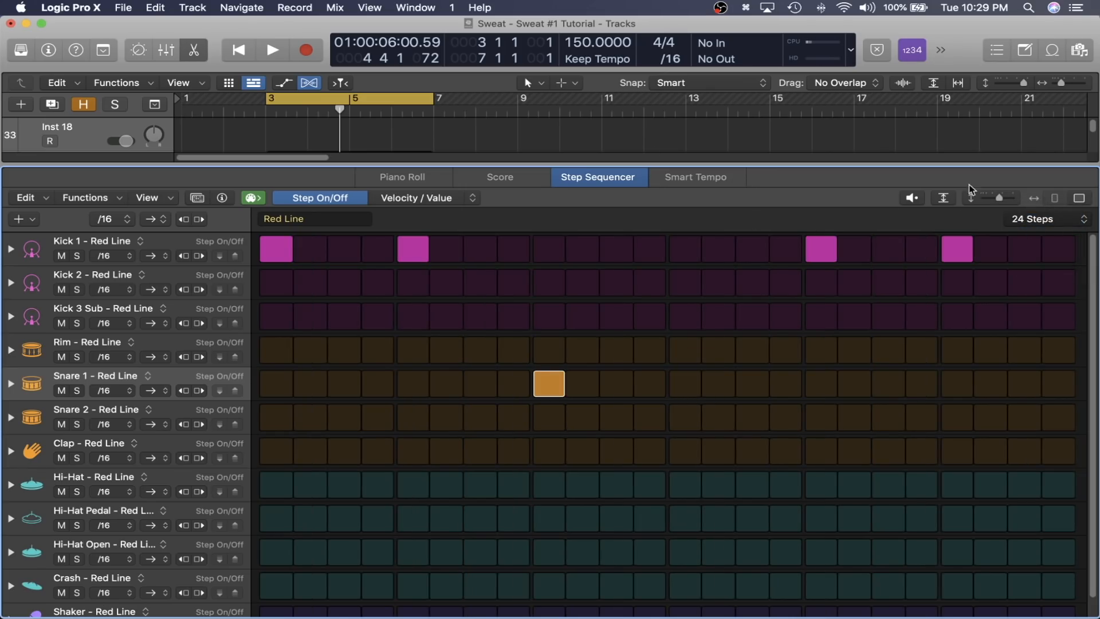
key(x)
key(x)
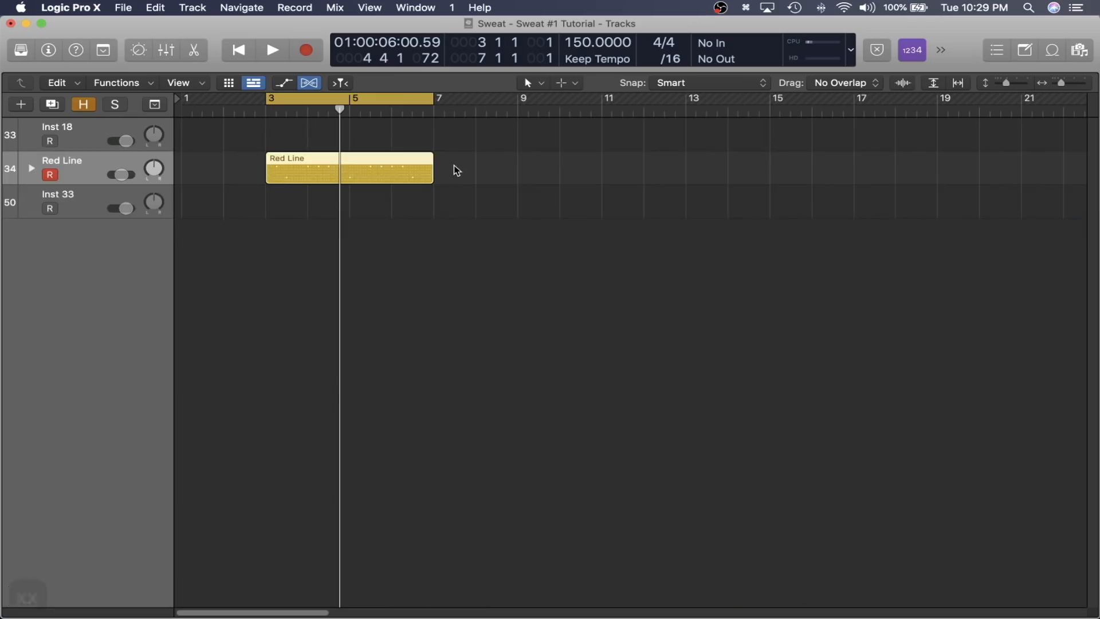
key(e)
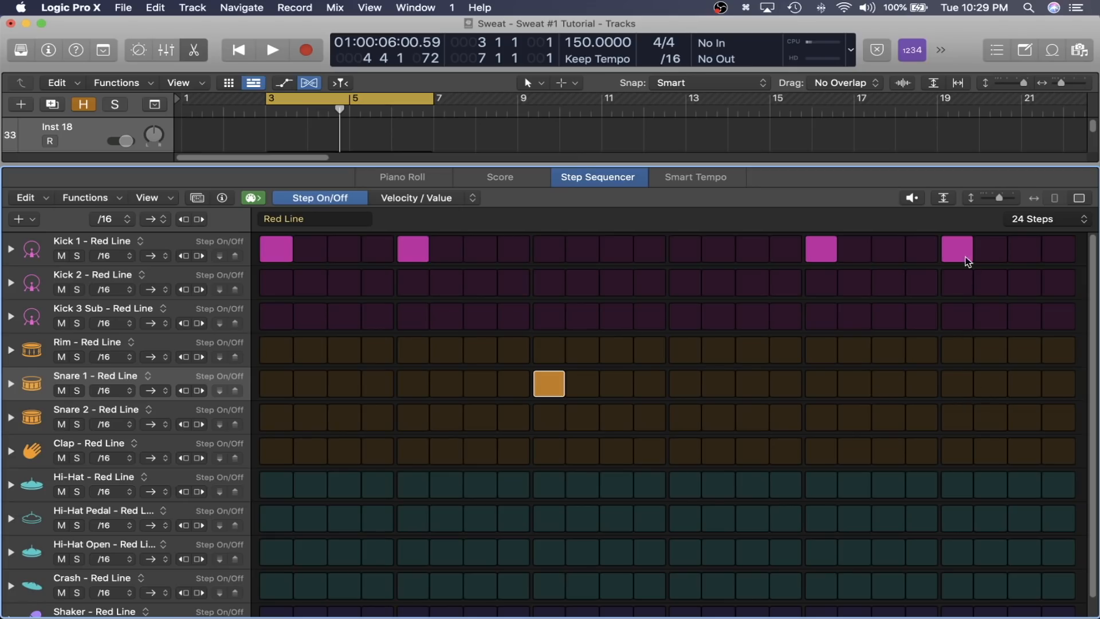
Show the 24-step pattern in the paged view and switch back and forth between its two pages
click(1059, 200)
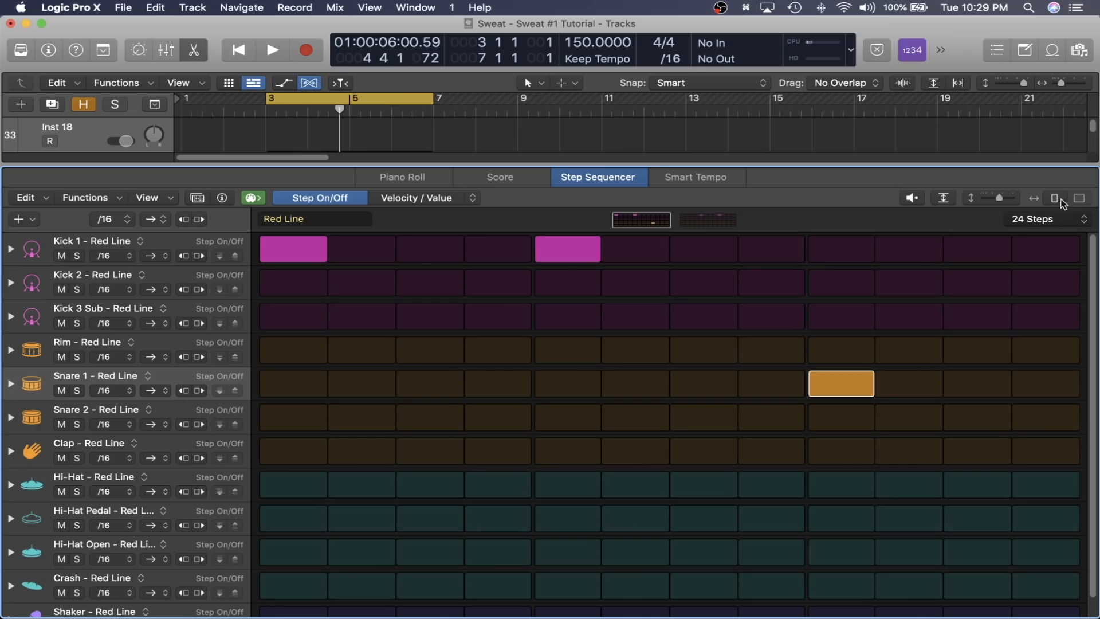
click(710, 224)
click(644, 223)
click(697, 222)
click(653, 220)
click(734, 225)
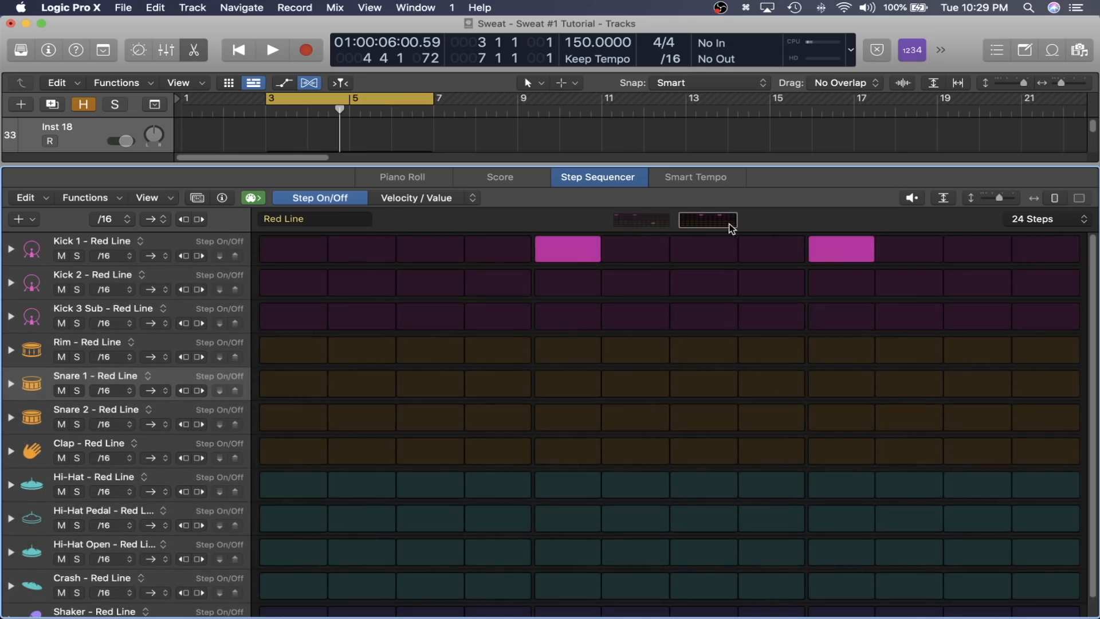
click(656, 223)
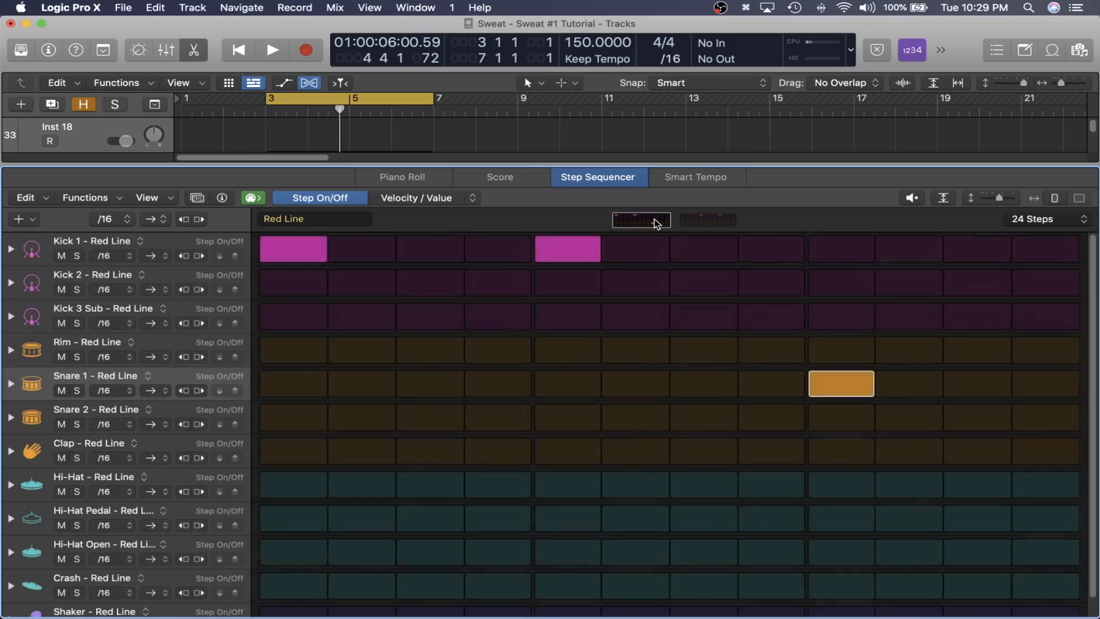
On the pattern's second page, replace the ninth Kick 1 step with Snare 1, add Kick 1 at its third step, and play the pattern
click(694, 222)
click(839, 384)
click(839, 252)
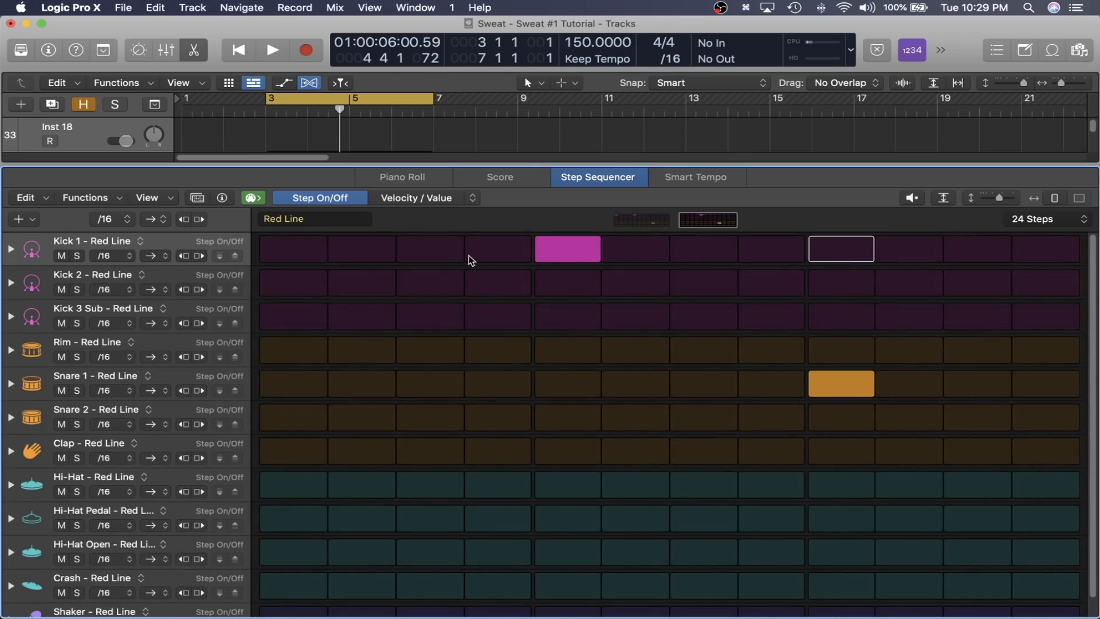
click(444, 248)
key(space)
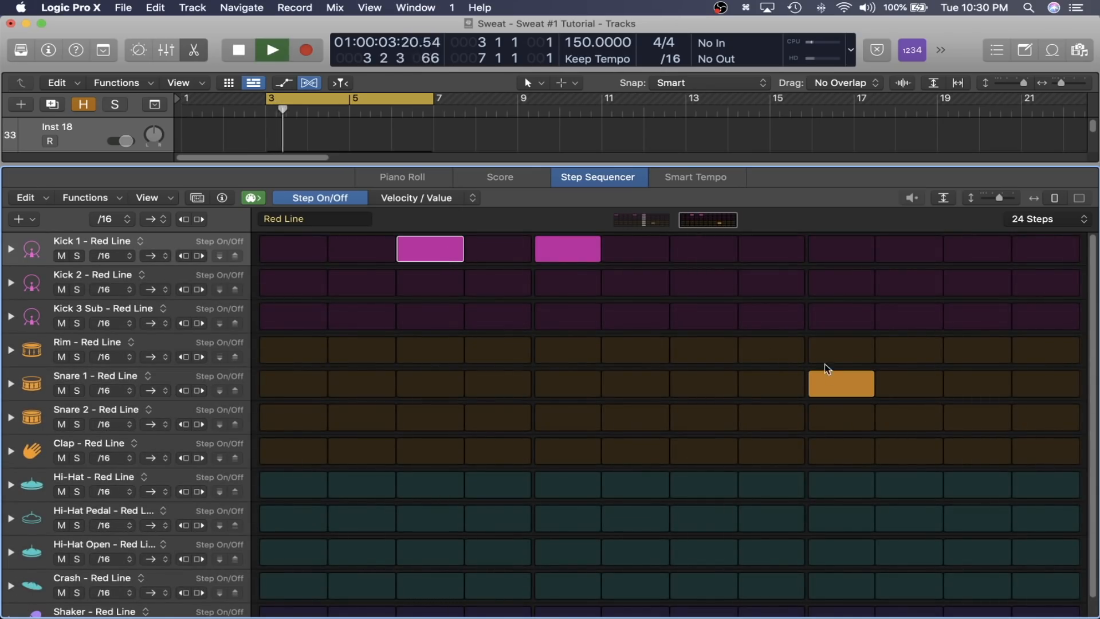
click(658, 218)
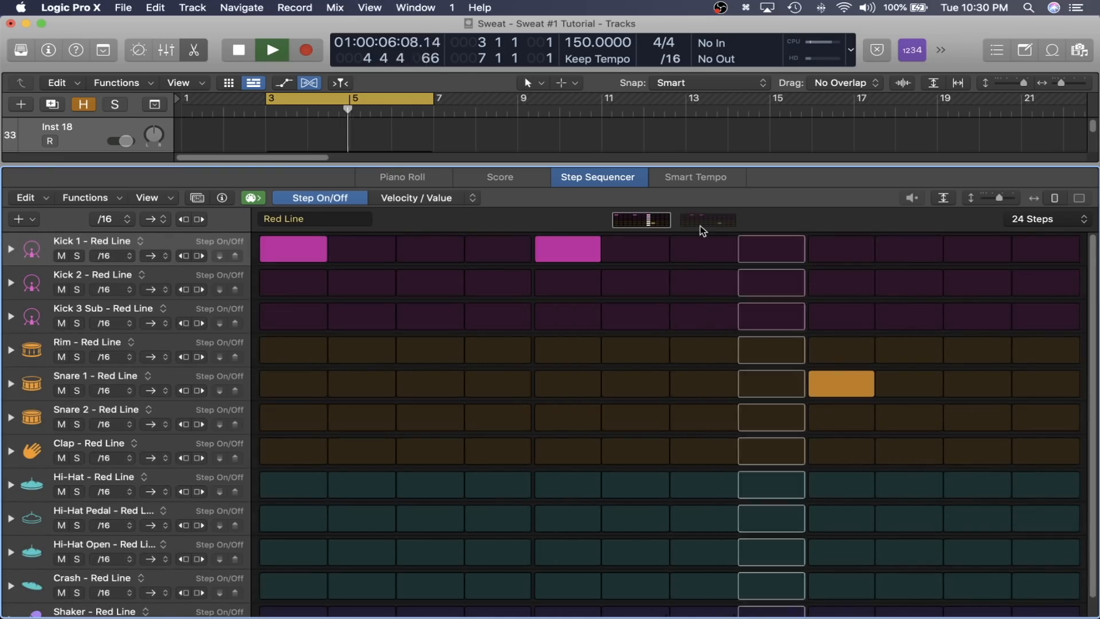
key(space)
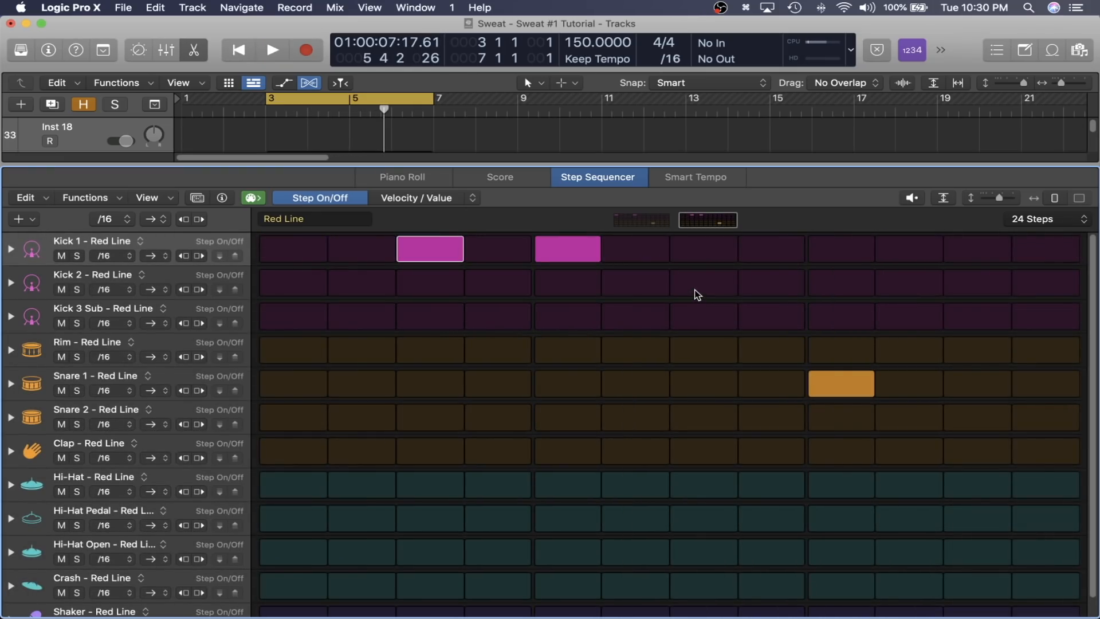
Try step rates of /8 and /32 for the whole pattern and return it to /16
click(115, 222)
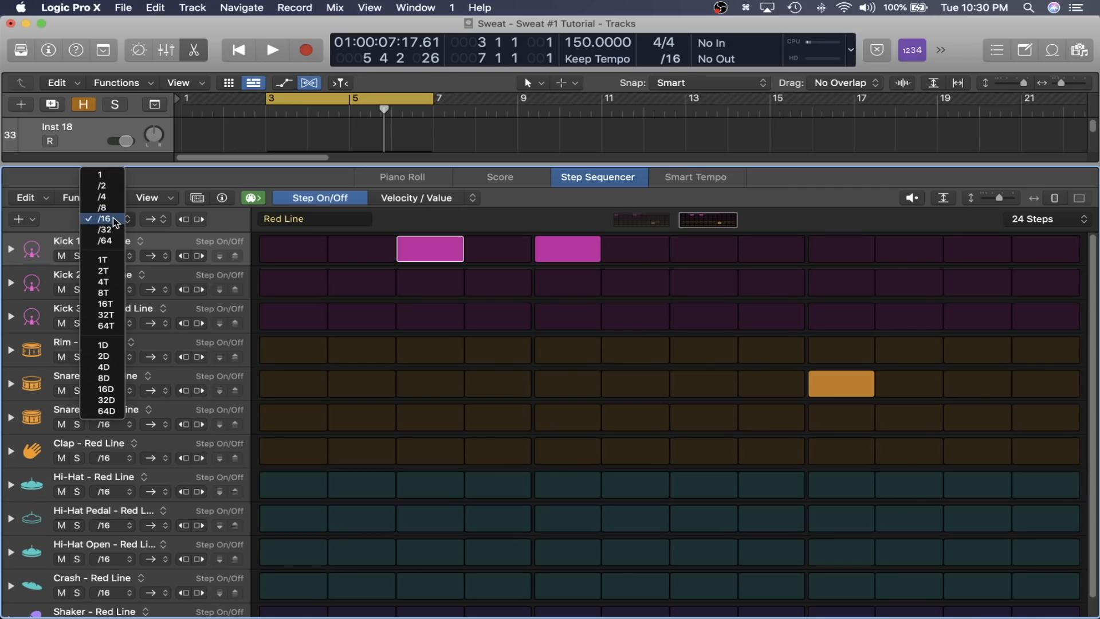
click(115, 222)
click(112, 220)
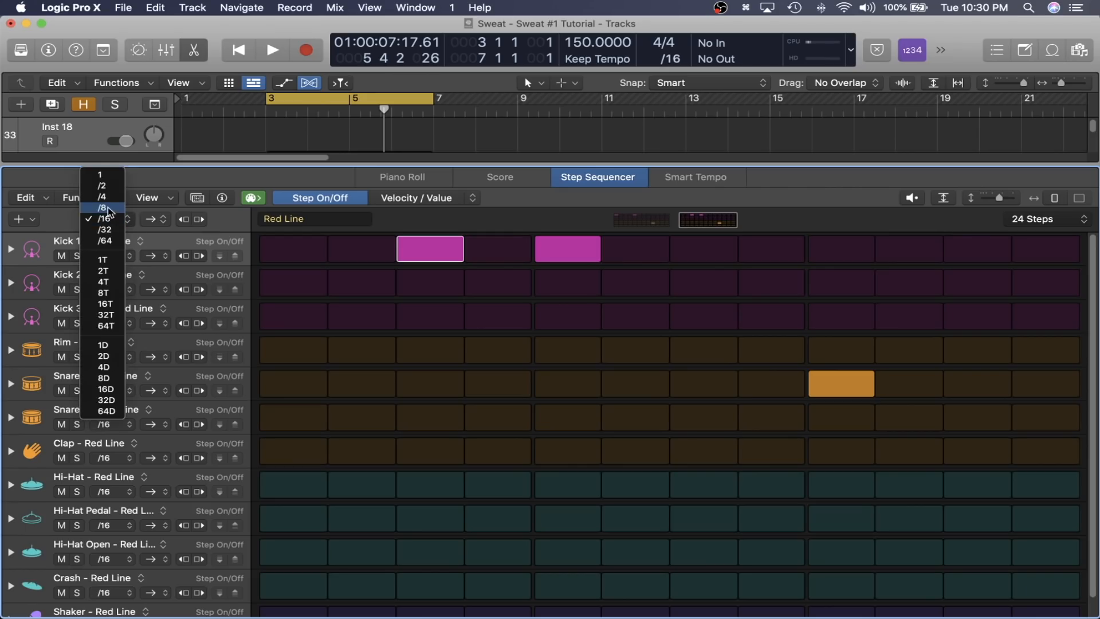
click(109, 208)
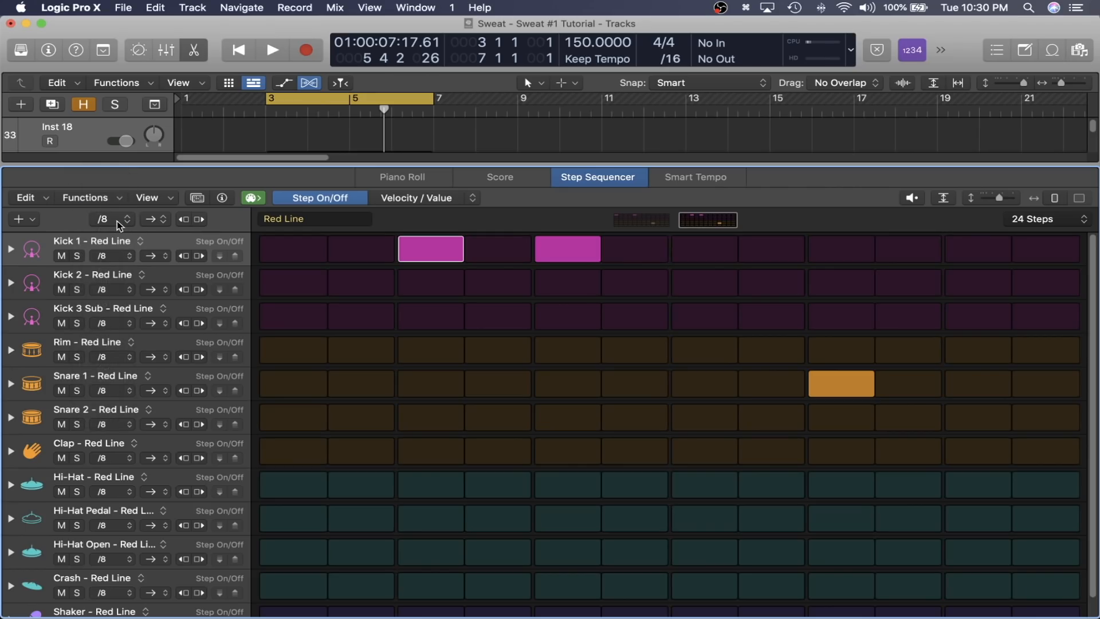
click(117, 222)
click(117, 229)
click(120, 223)
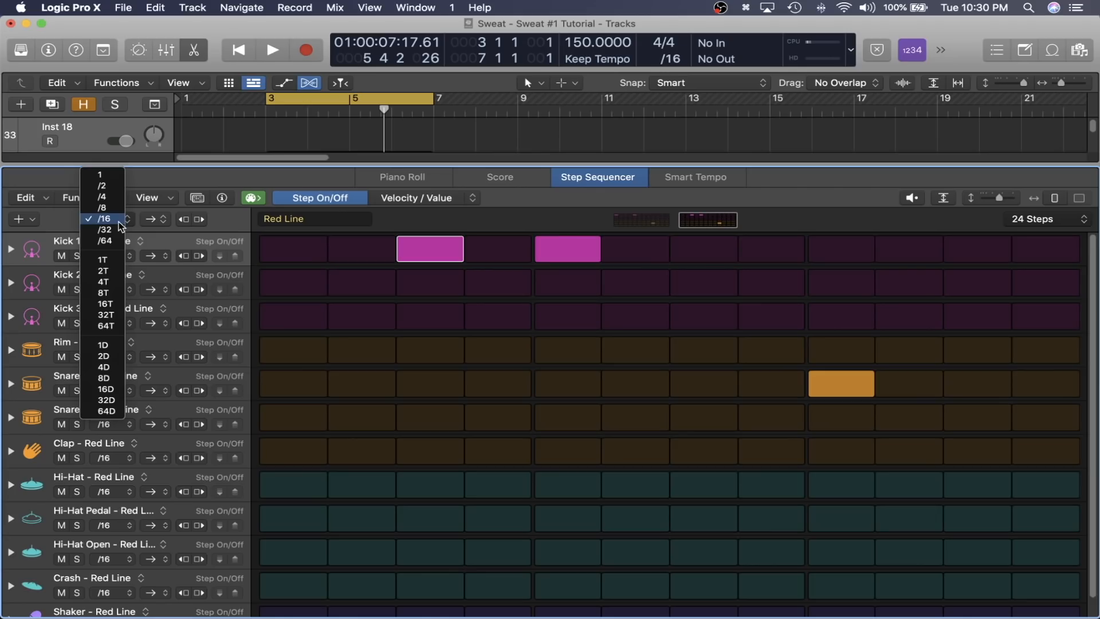
click(121, 230)
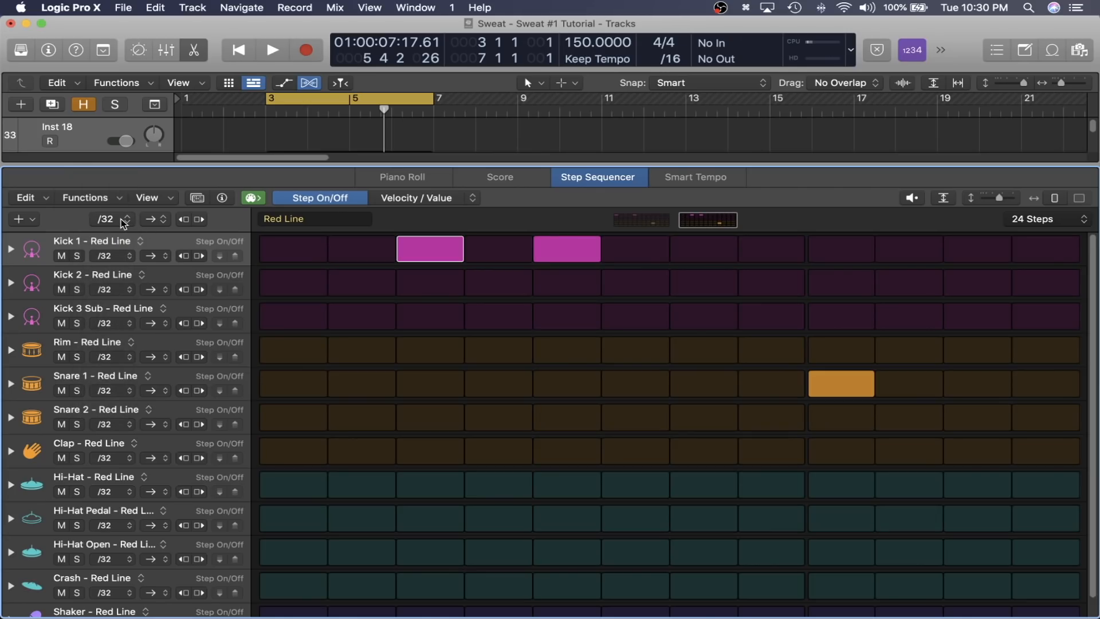
click(122, 222)
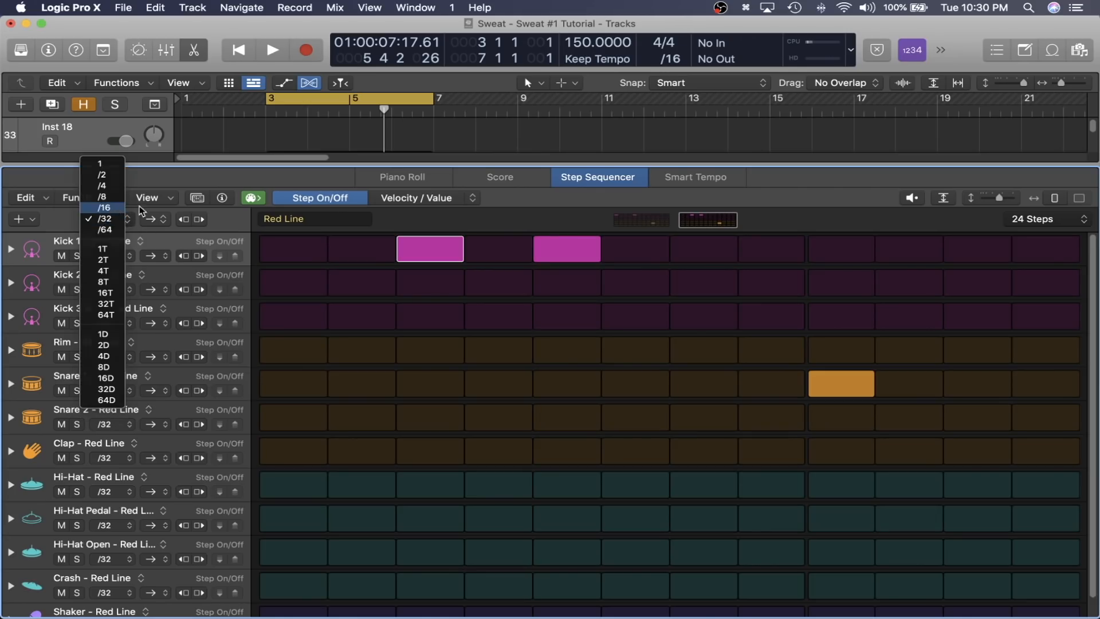
click(120, 209)
Try the random playback mode for the whole pattern, restore forward playback, and listen to each
click(153, 220)
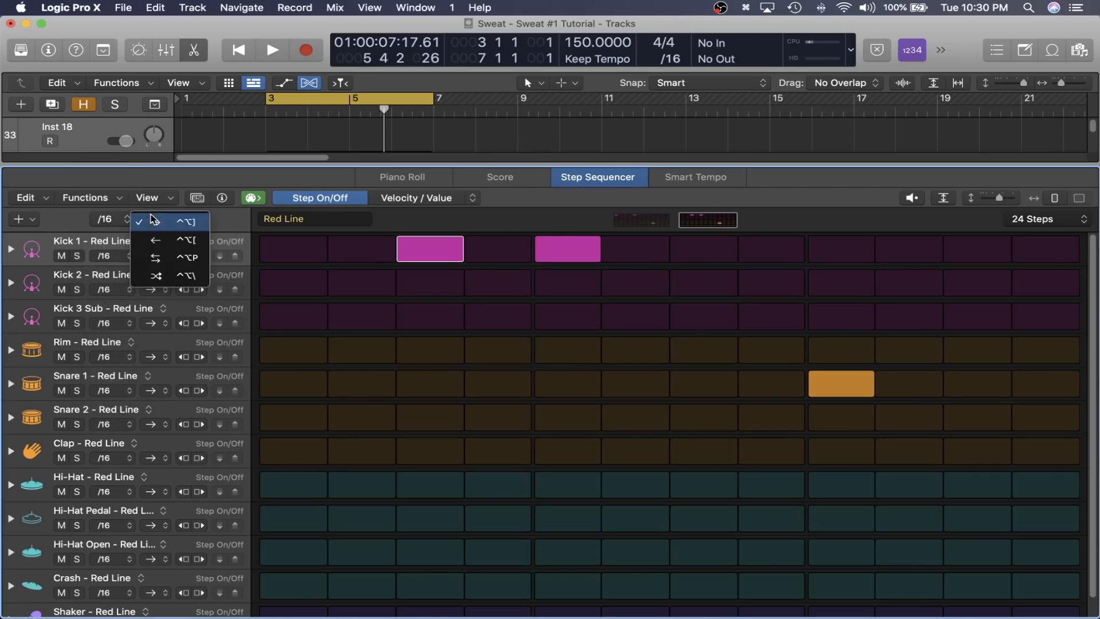
click(175, 275)
key(space)
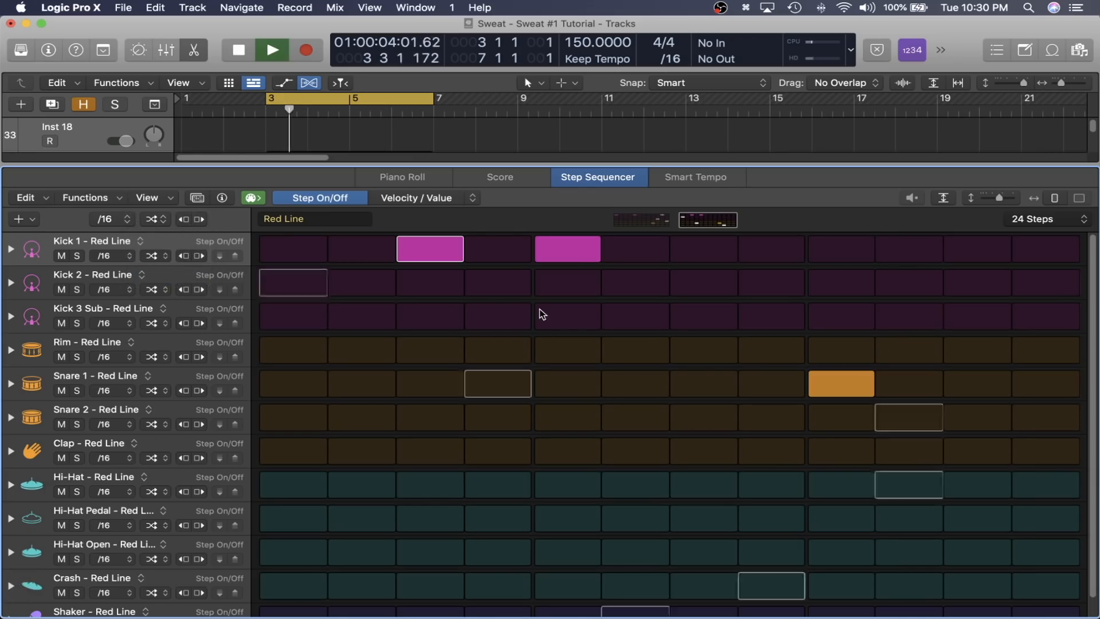
key(space)
click(154, 219)
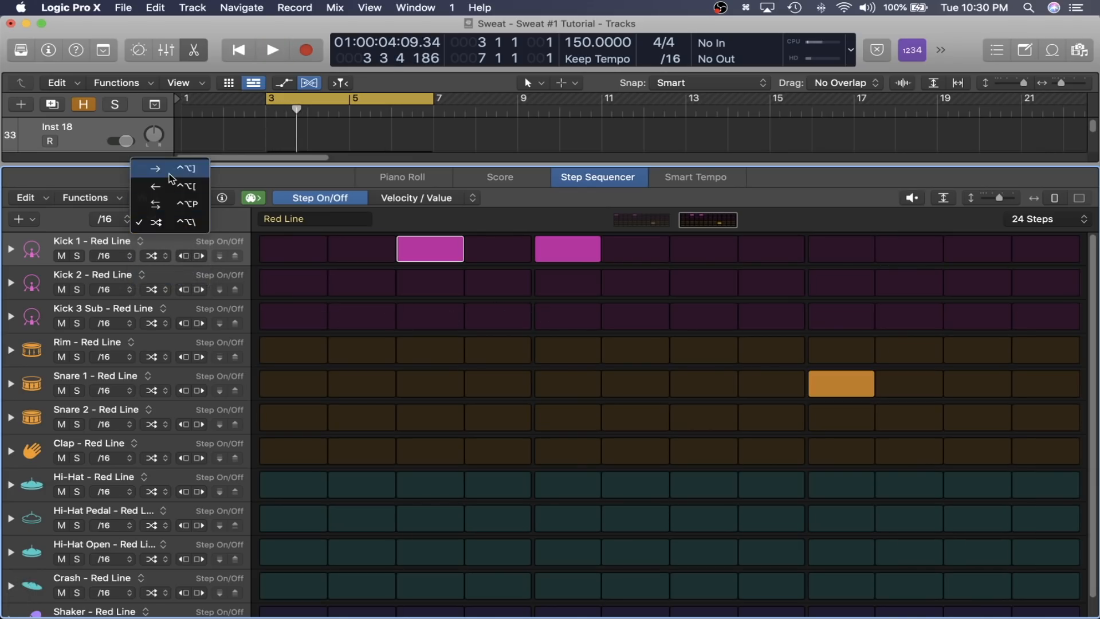
click(168, 177)
key(space)
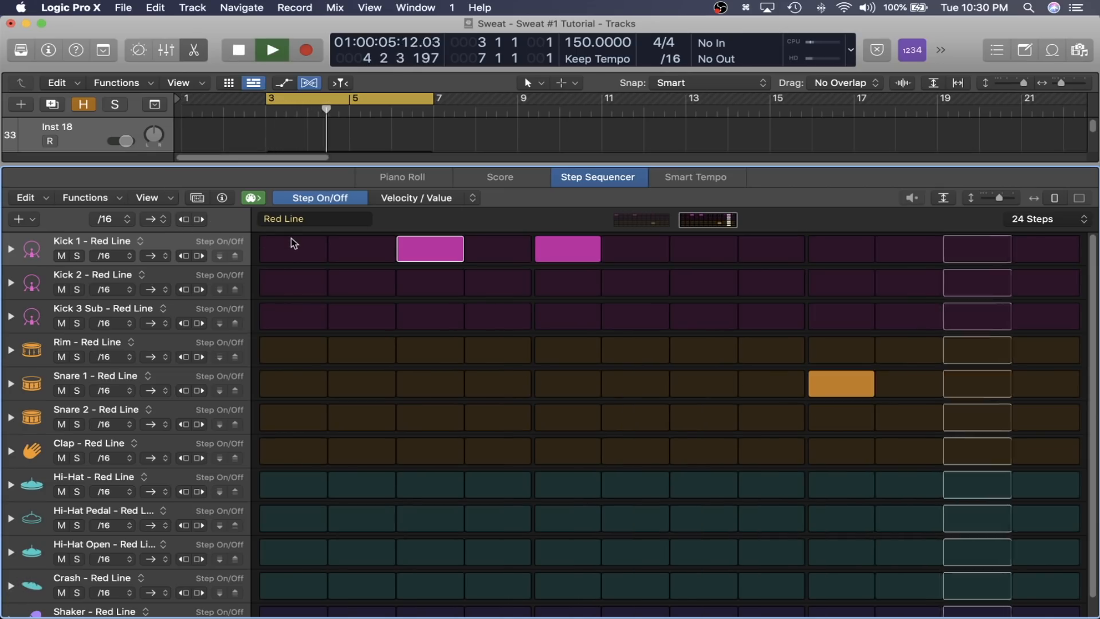
key(space)
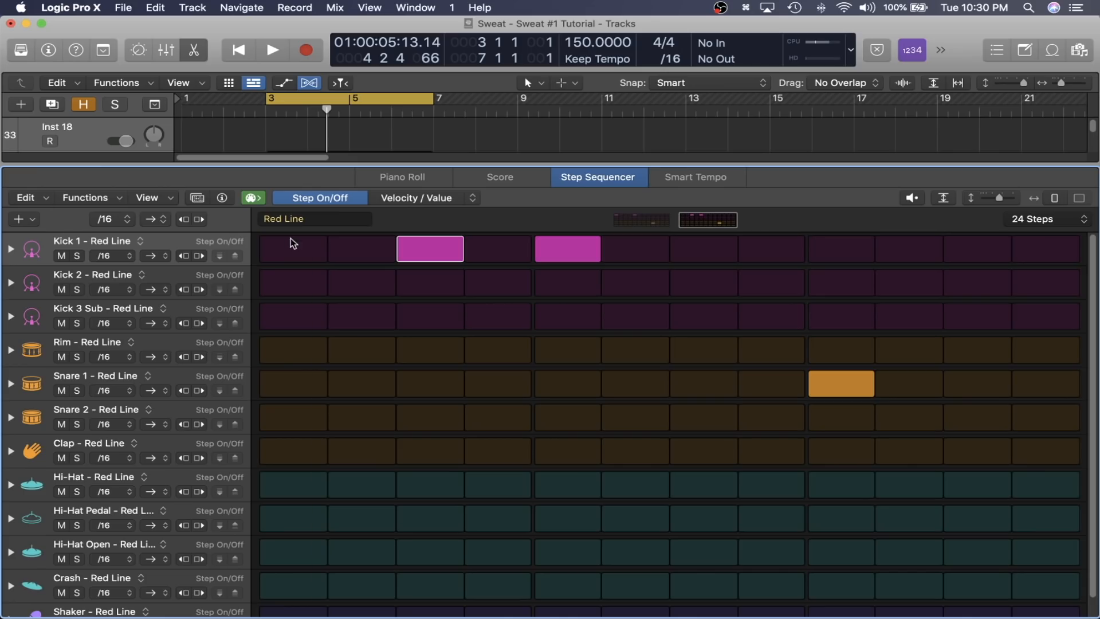
Show the pattern browser and look through its Patterns categories and the list of Templates
click(197, 199)
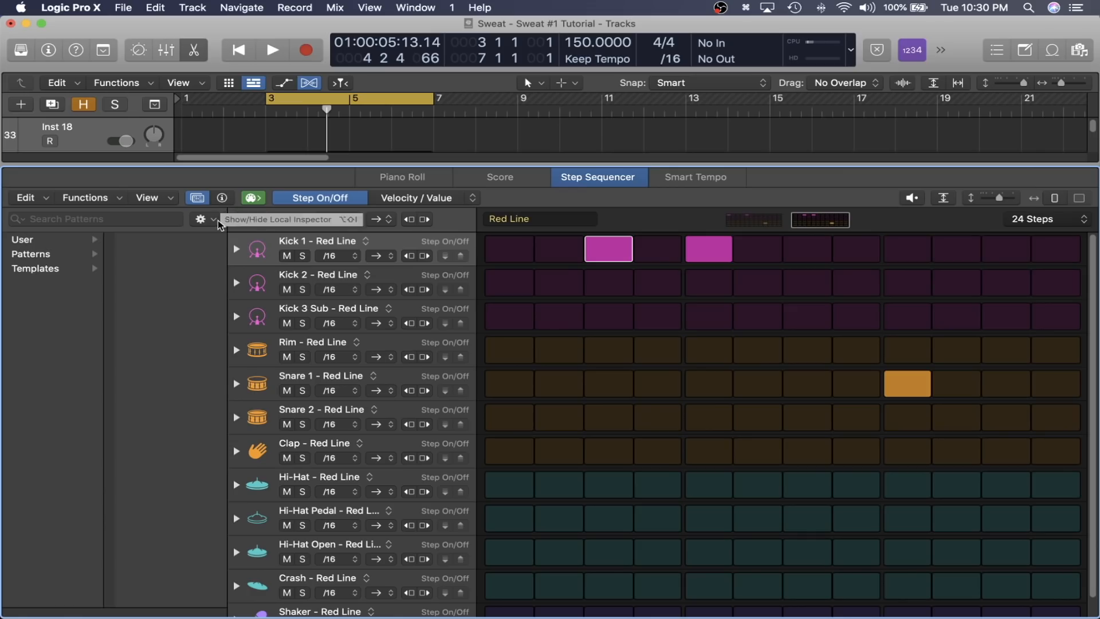
click(80, 256)
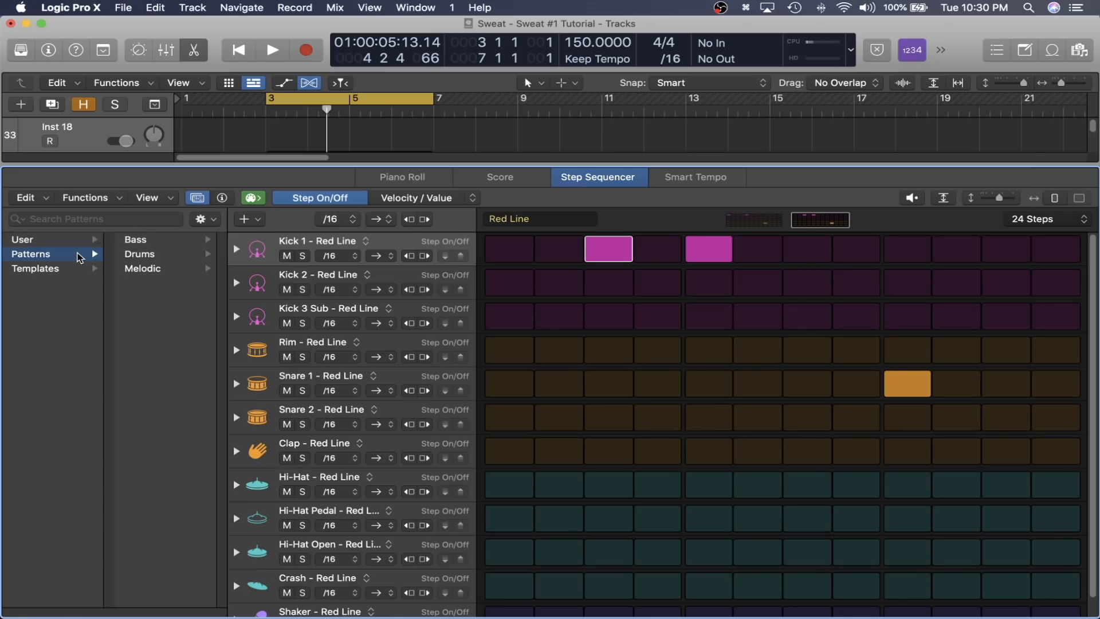
click(80, 268)
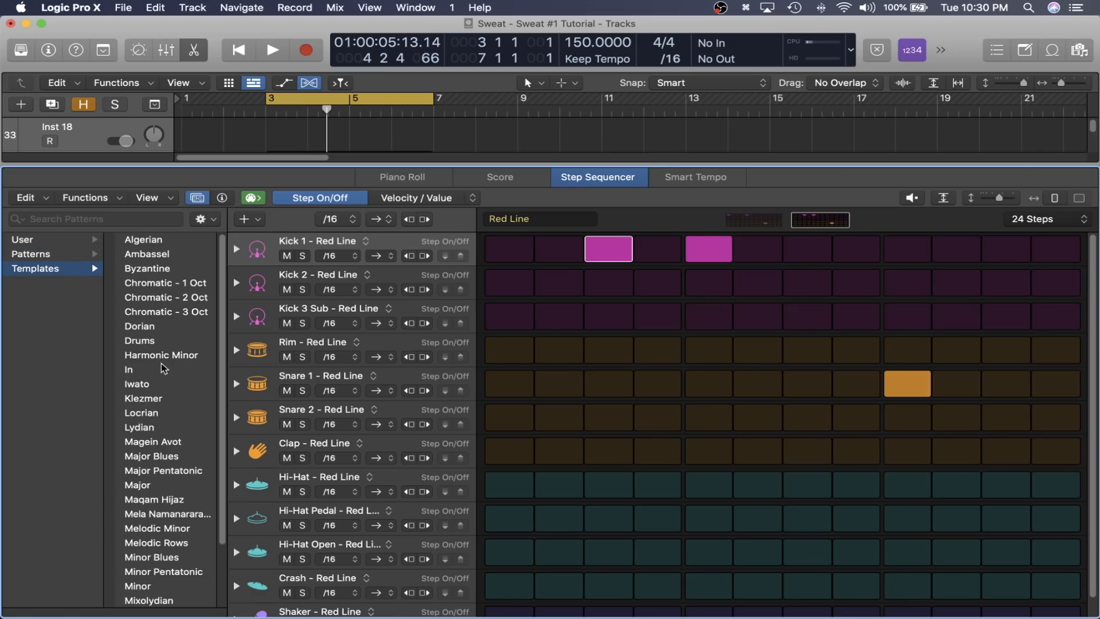
scroll(169, 358, down, 3)
scroll(170, 360, up, 3)
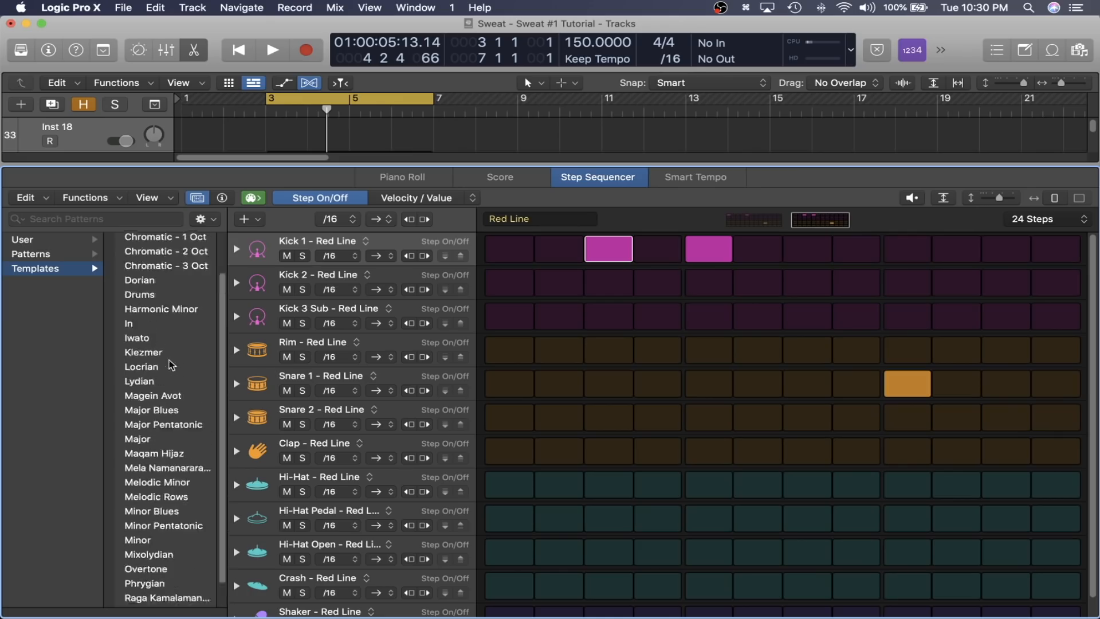
Look at the Bass patterns and load the 808 Flex pattern from the Drums patterns into the Red Line region
click(79, 256)
click(136, 240)
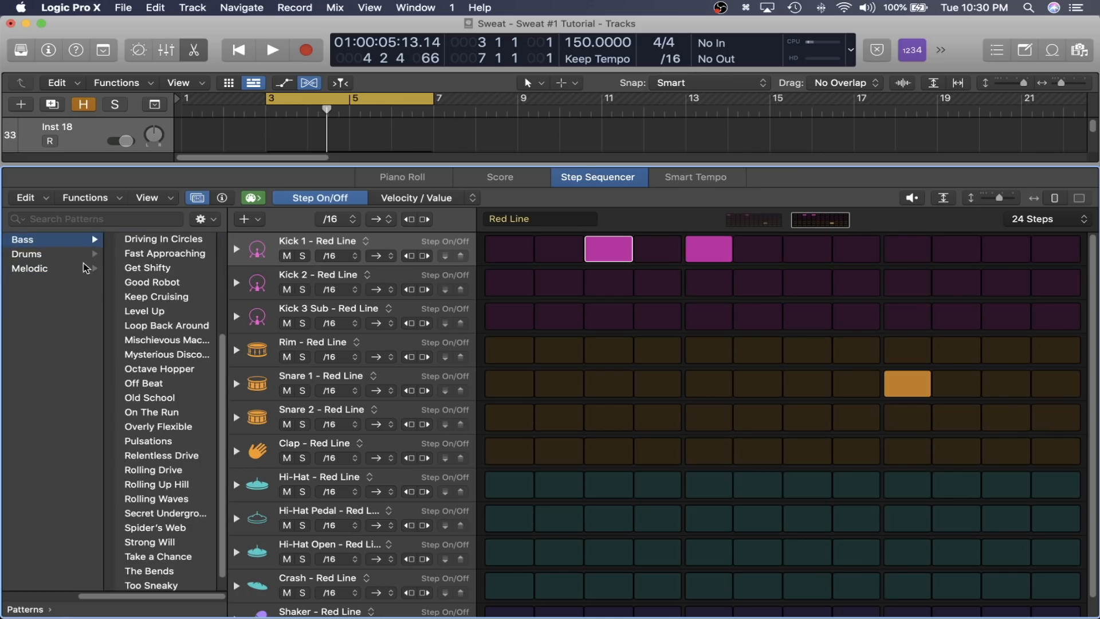
click(80, 253)
click(165, 258)
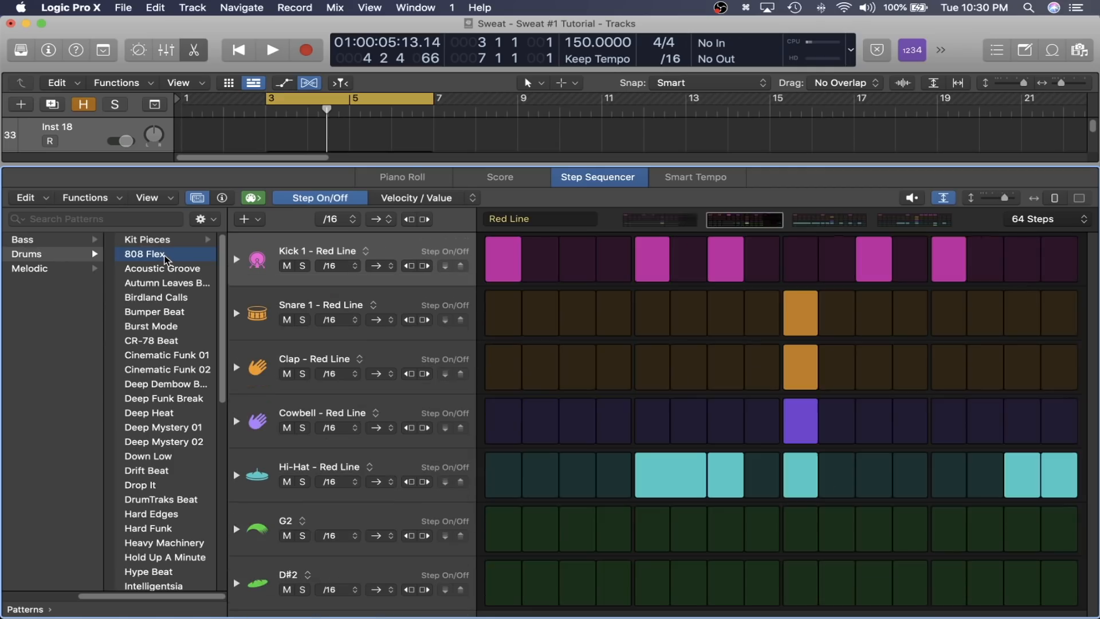
Play back the 808 Flex pattern and close the Step Sequencer
key(space)
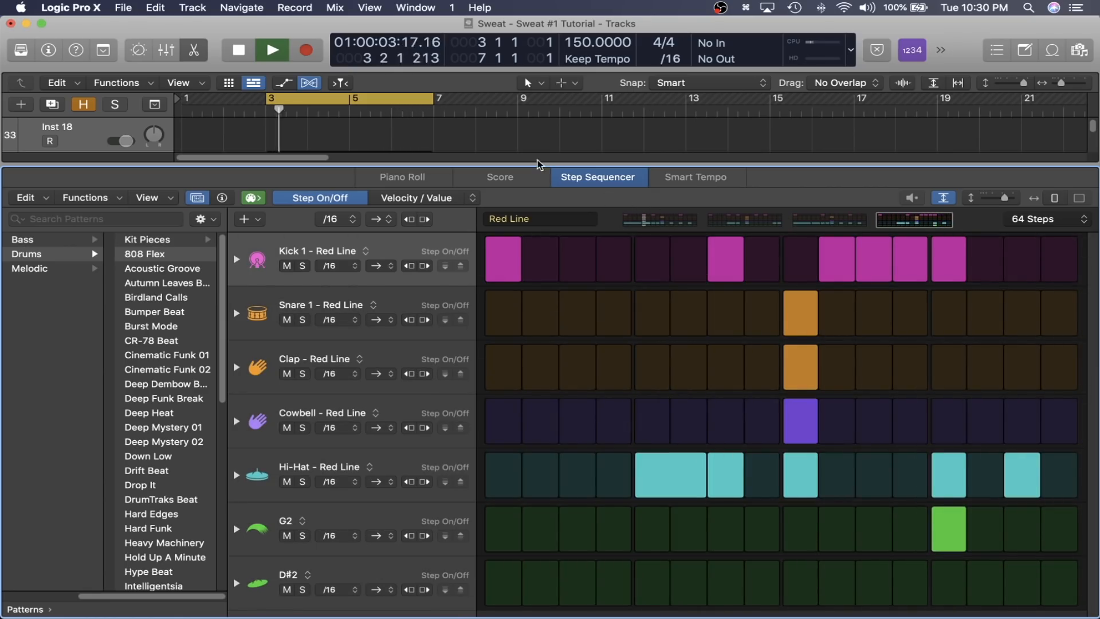
key(space)
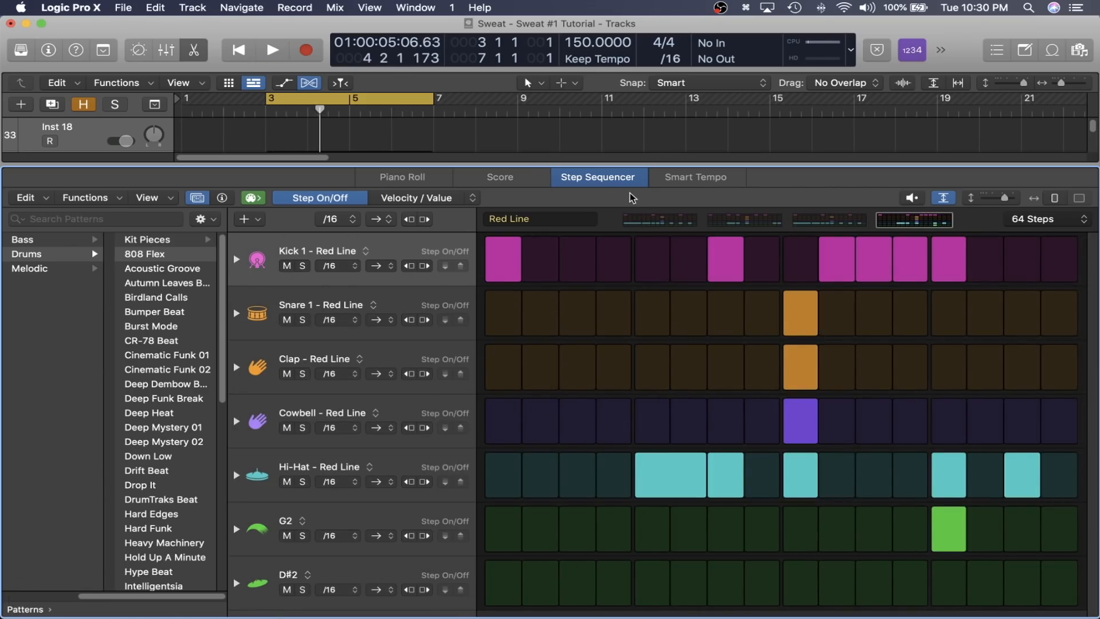
key(e)
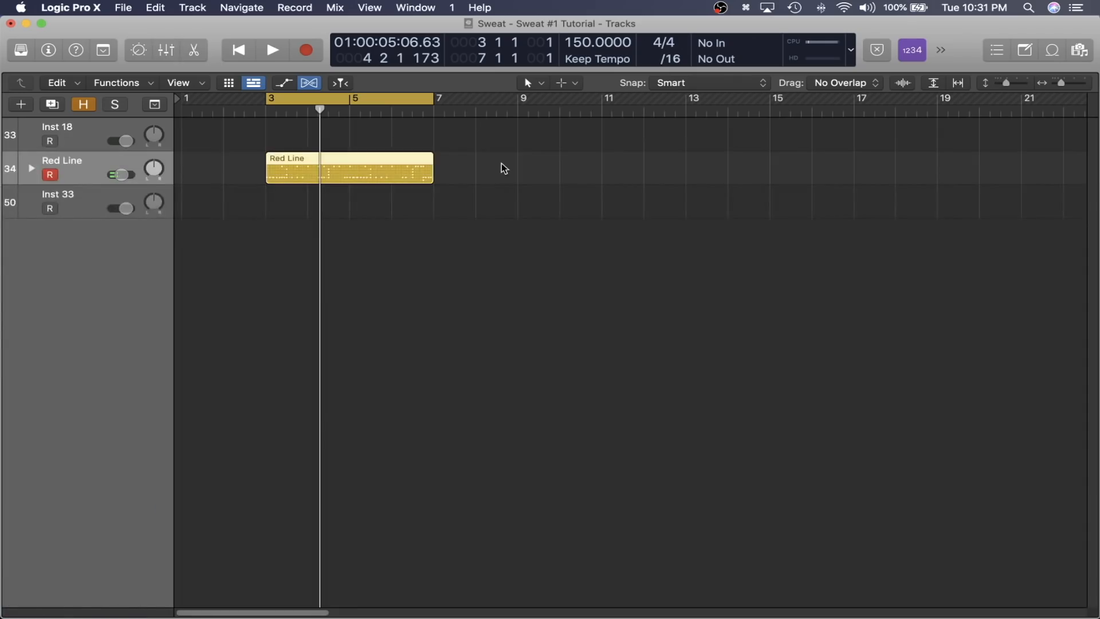
Add a new software instrument track below Red Line and load the Sampler on it
key(alt+super+s)
key(x)
key(x)
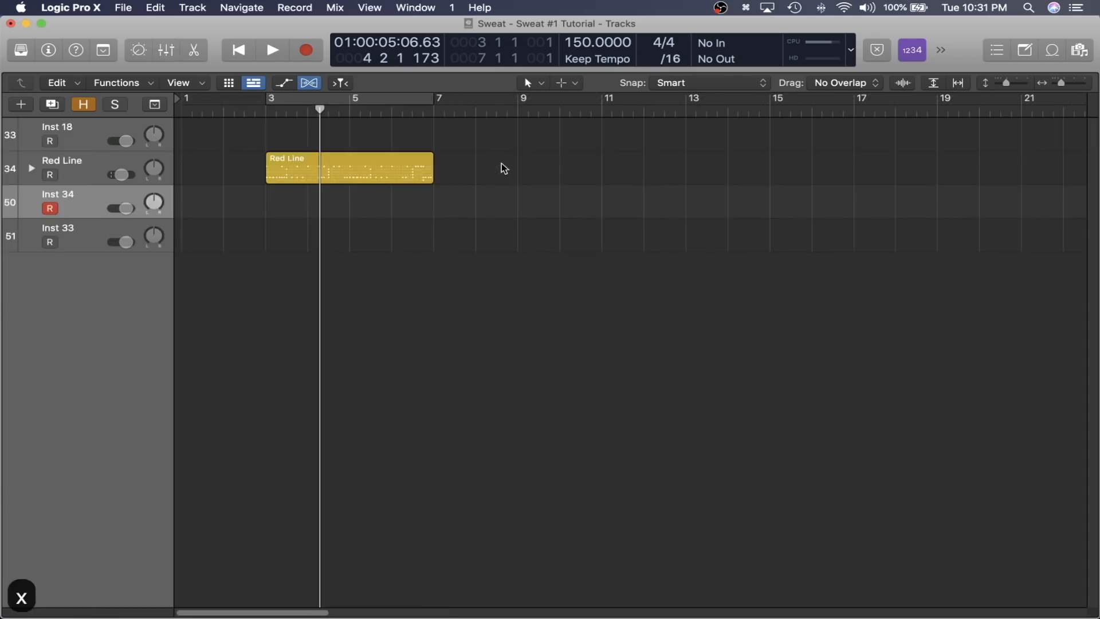
key(i)
click(68, 321)
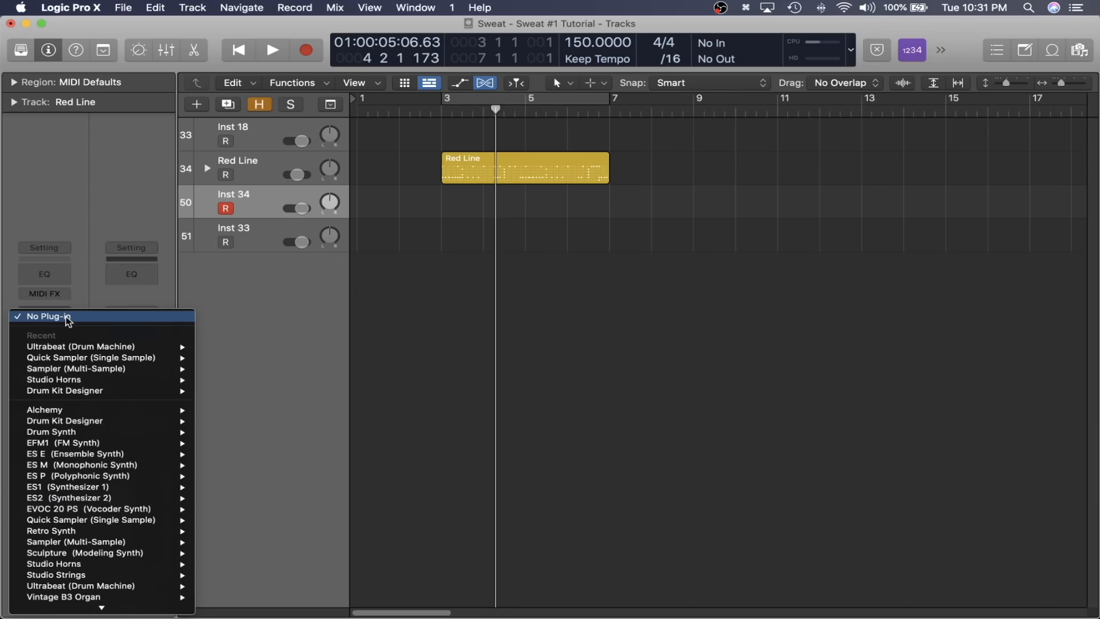
mouse_move(89, 490)
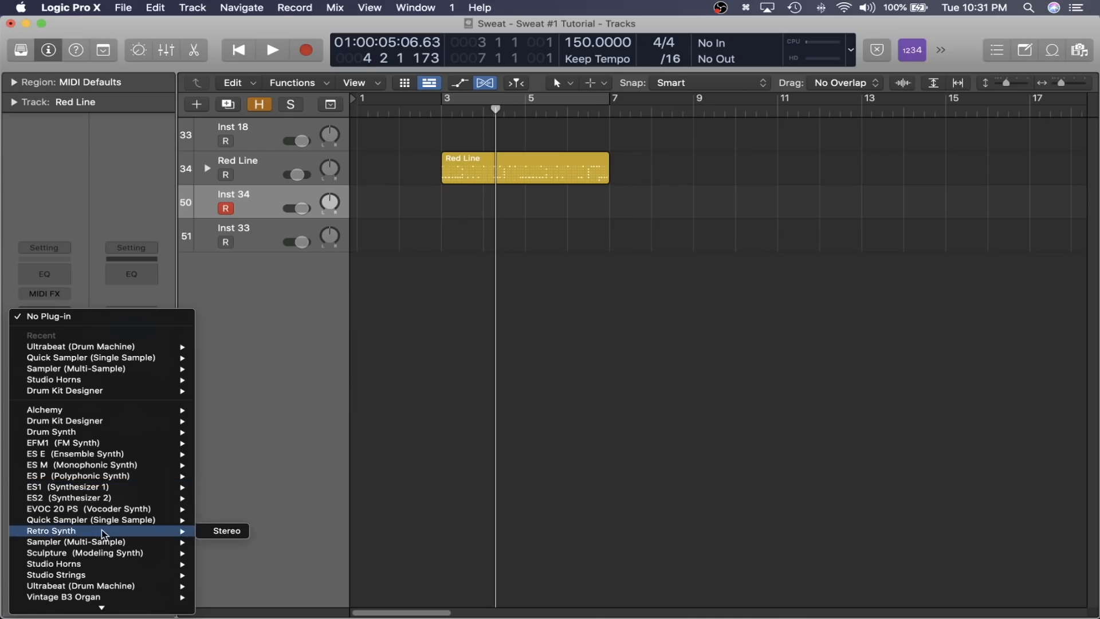
mouse_move(103, 542)
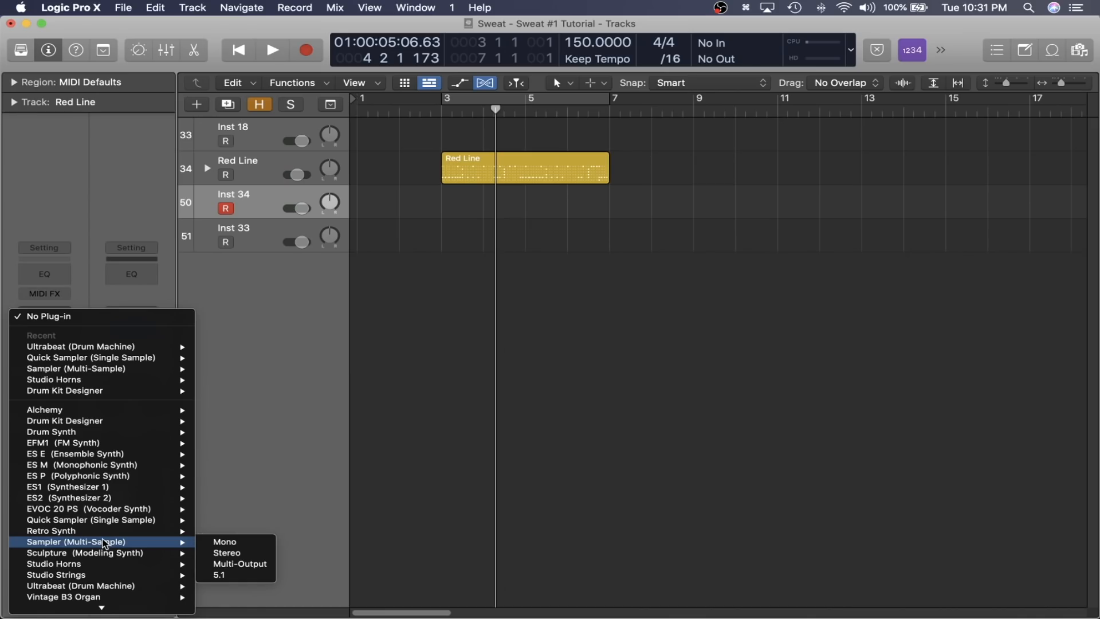
click(103, 542)
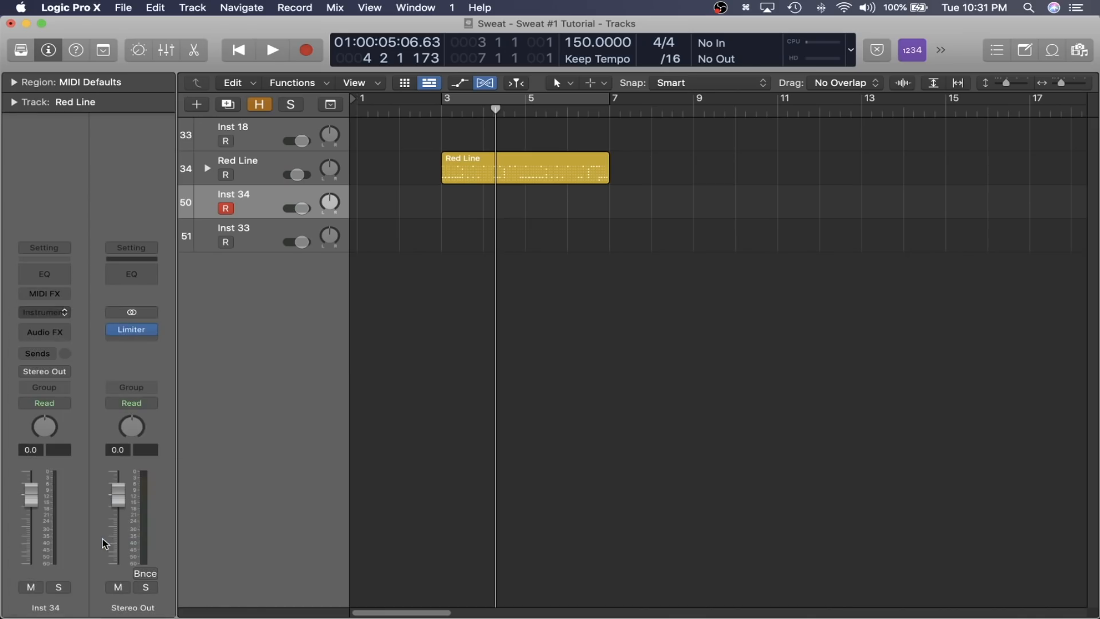
drag(822, 208, 652, 40)
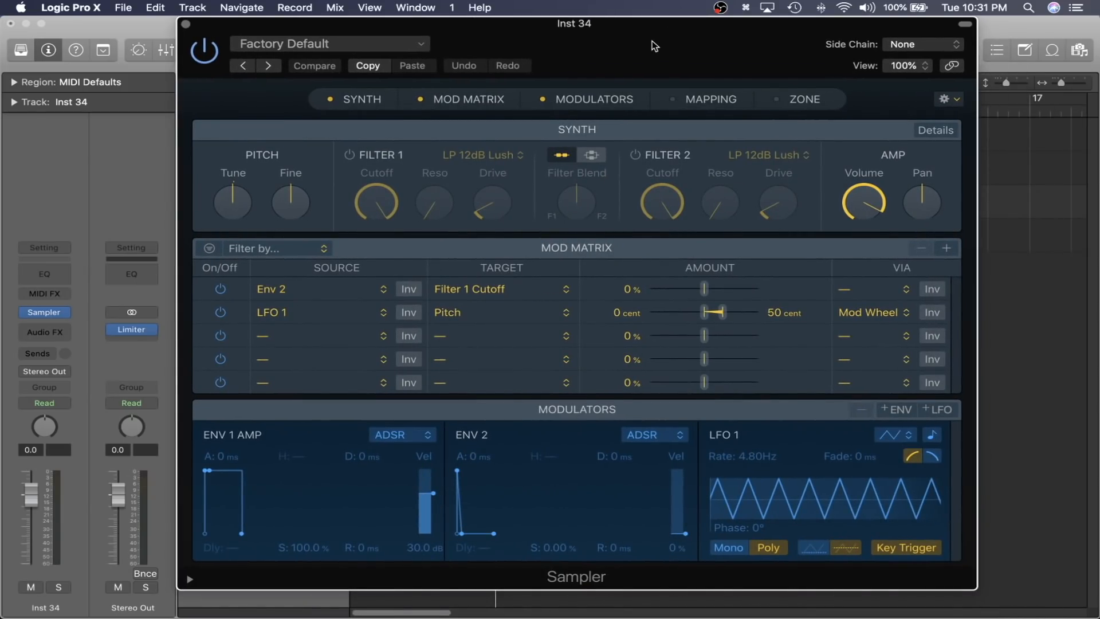
Load the factory synth pad preset Fat Jupi Darkpad and set Filter 1 to LP 24dB Lush
click(421, 44)
mouse_move(400, 360)
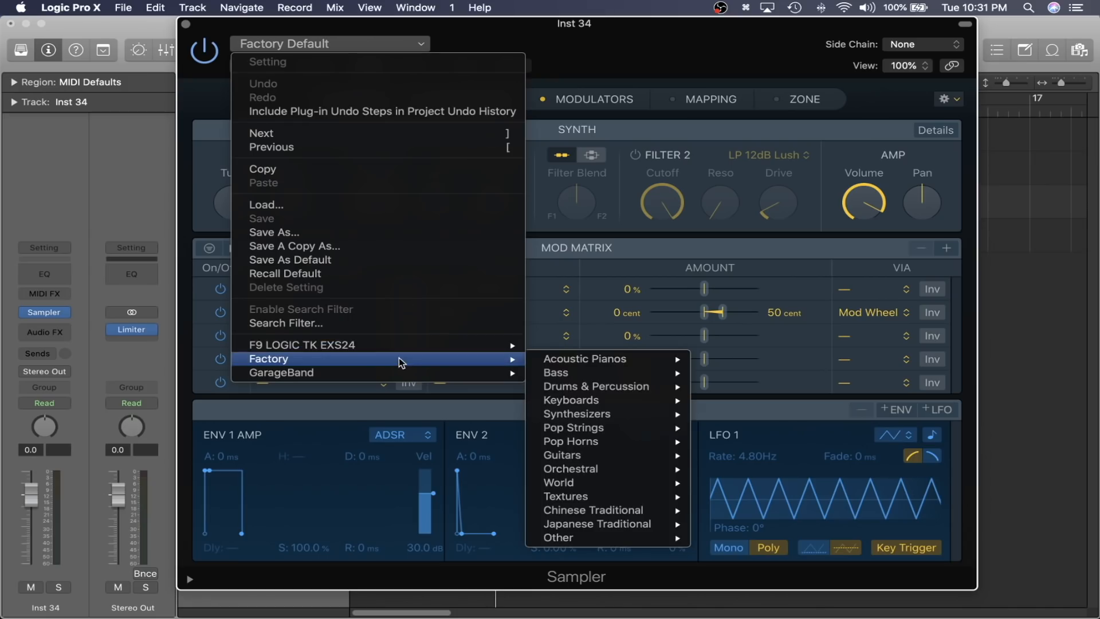
mouse_move(598, 404)
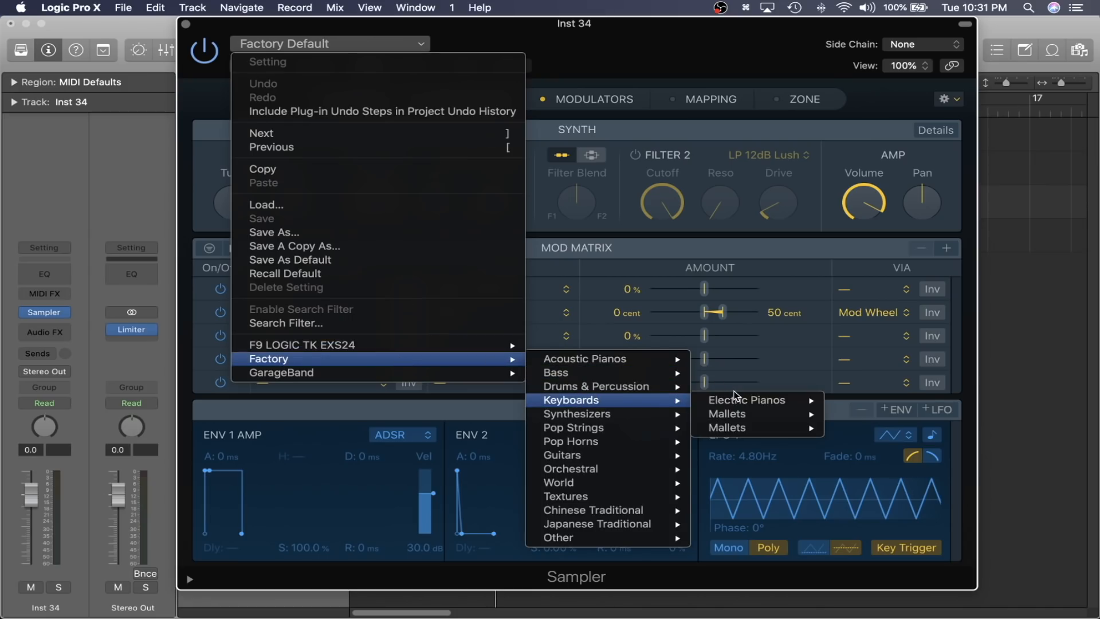
mouse_move(739, 400)
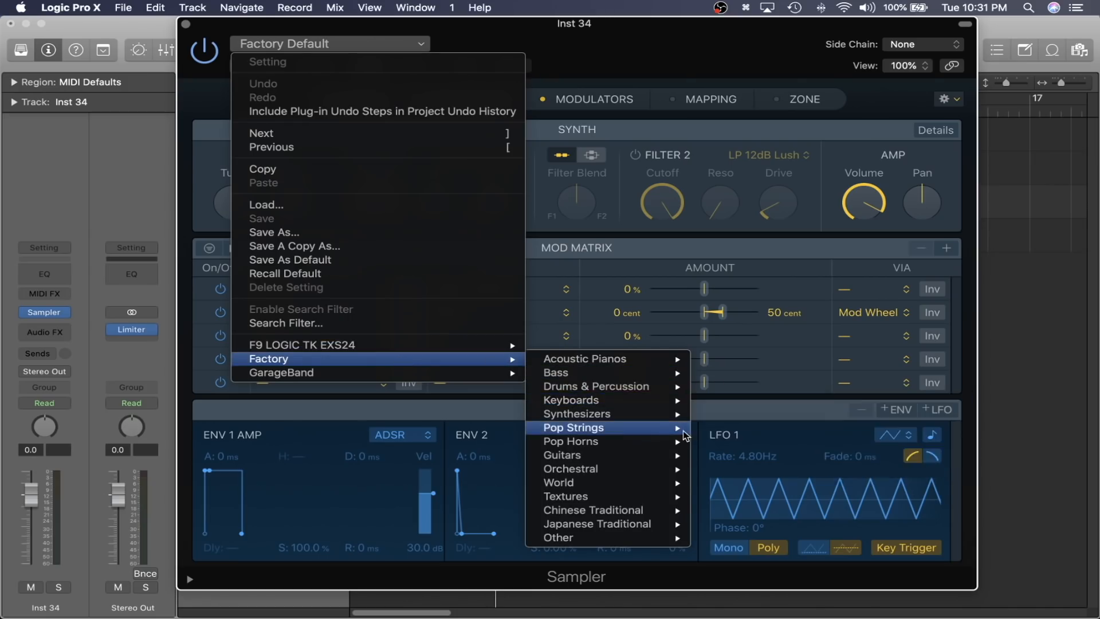
mouse_move(680, 436)
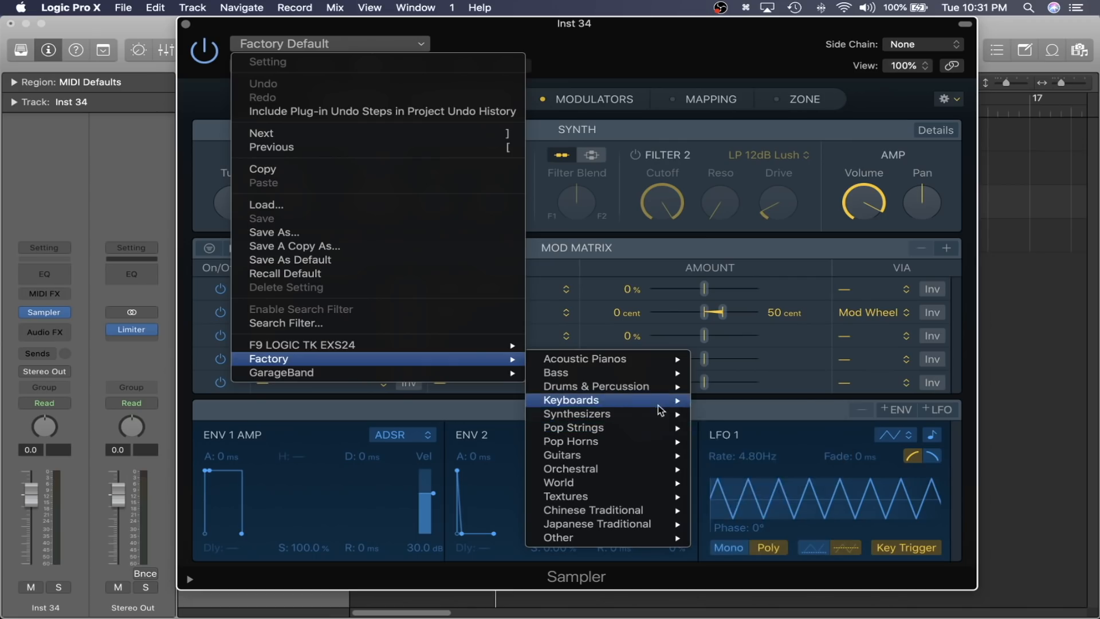
mouse_move(659, 415)
mouse_move(790, 429)
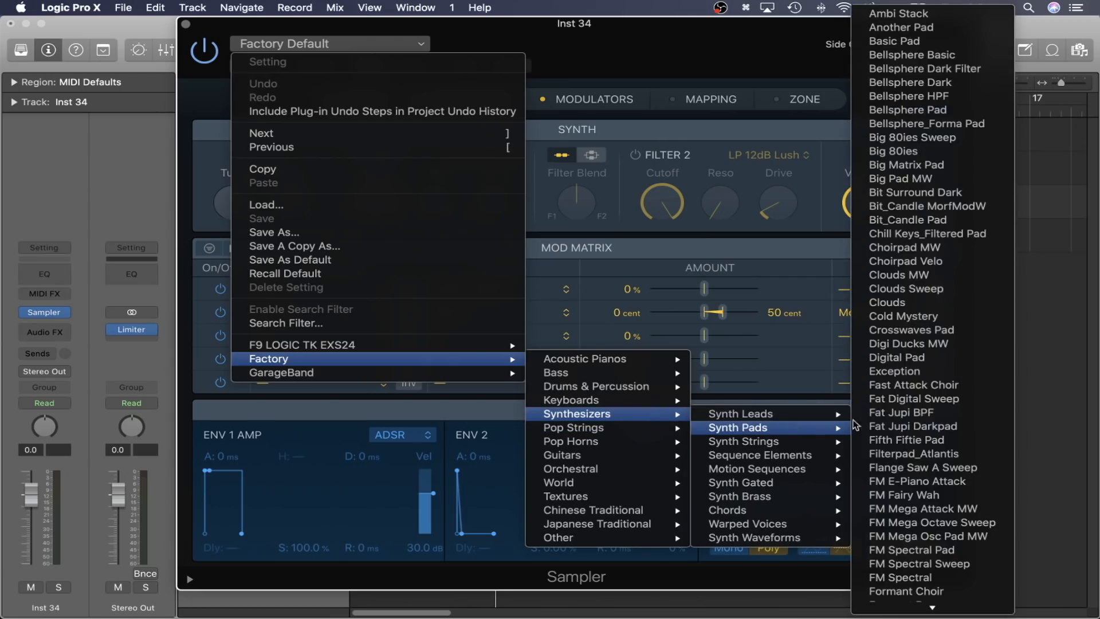
click(907, 425)
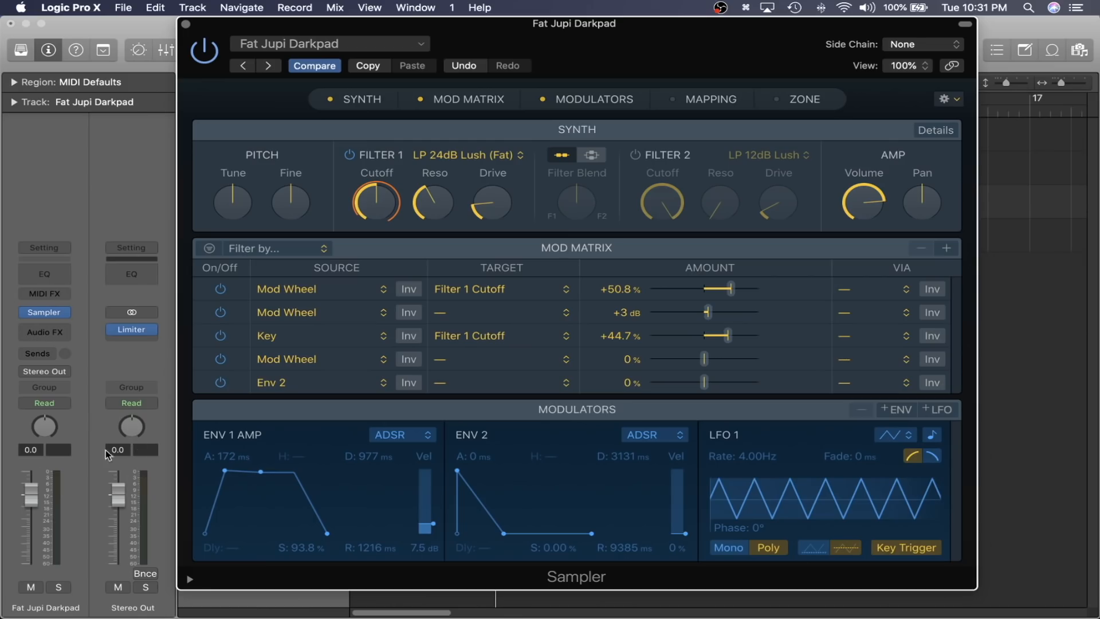
click(508, 155)
click(504, 144)
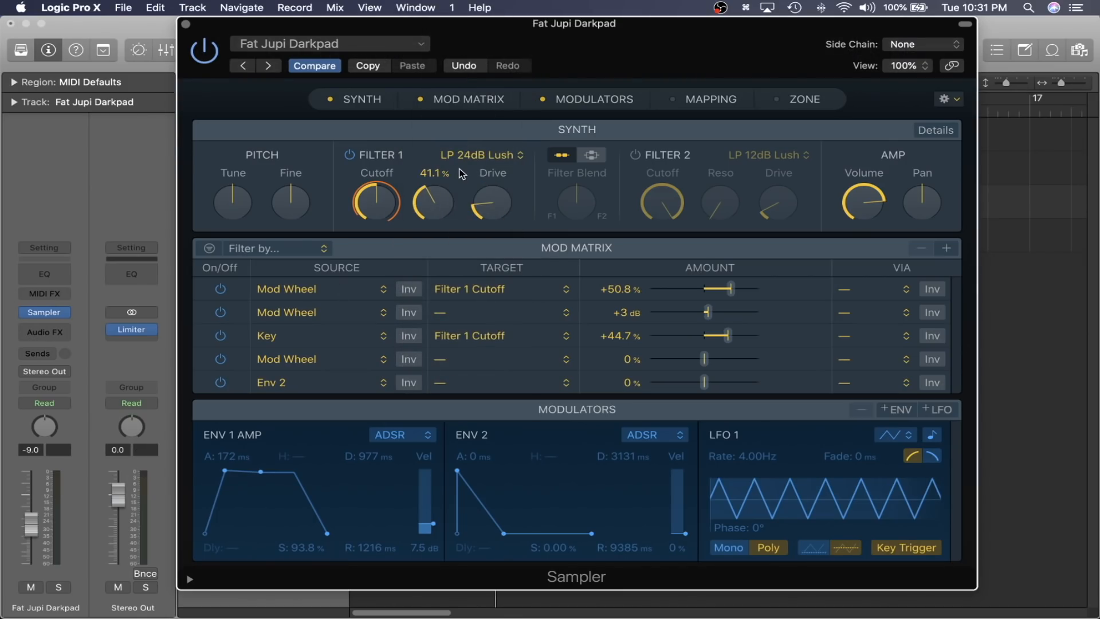
Show Musical Typing, raise its octave and play several chords to audition the pad sound, and hide the keyboard again
key(super+k)
key(e)
key(g)
key(u)
key(l)
key(x)
key(x)
key(e)
key(g)
key(u)
key(l)
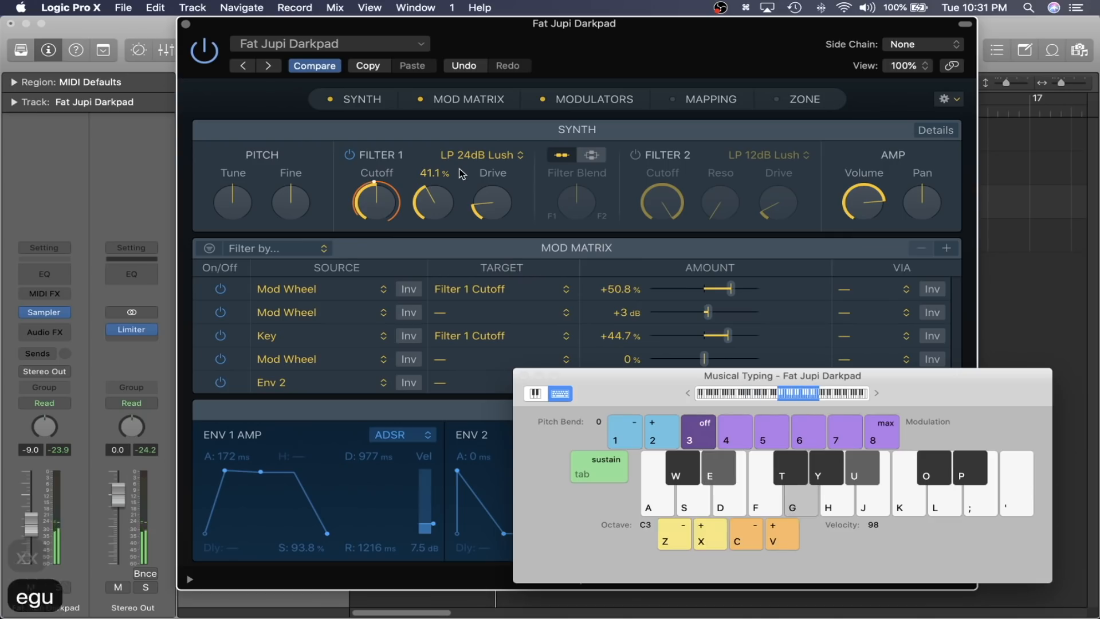
key(s)
key(f)
key(h)
key(k)
key(k)
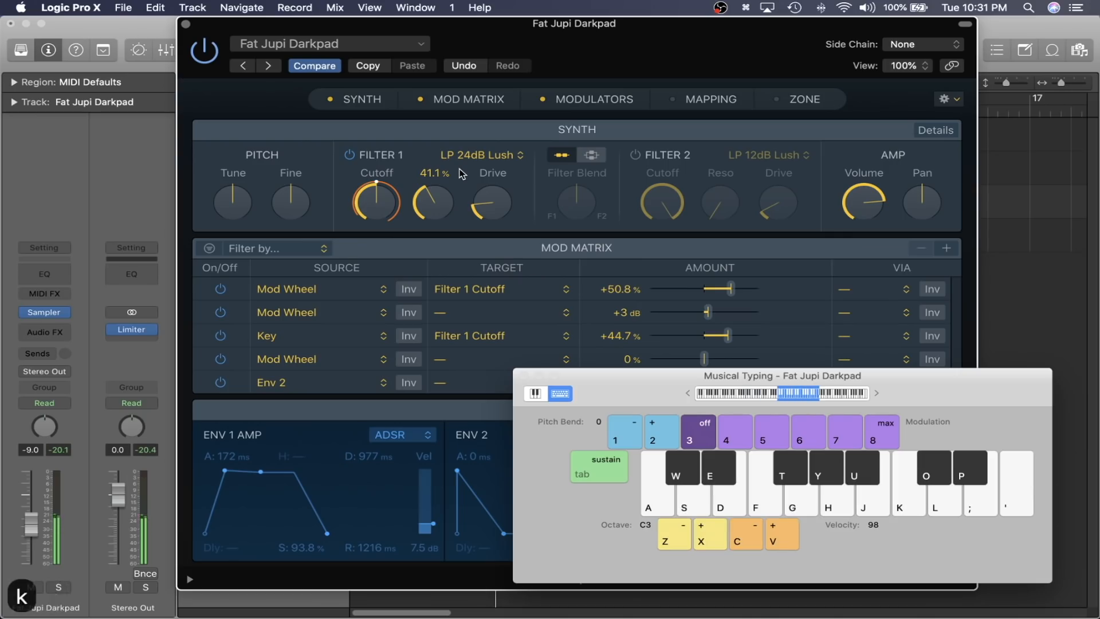
key(g)
key(e)
key(a)
key(u)
key(l)
key(l)
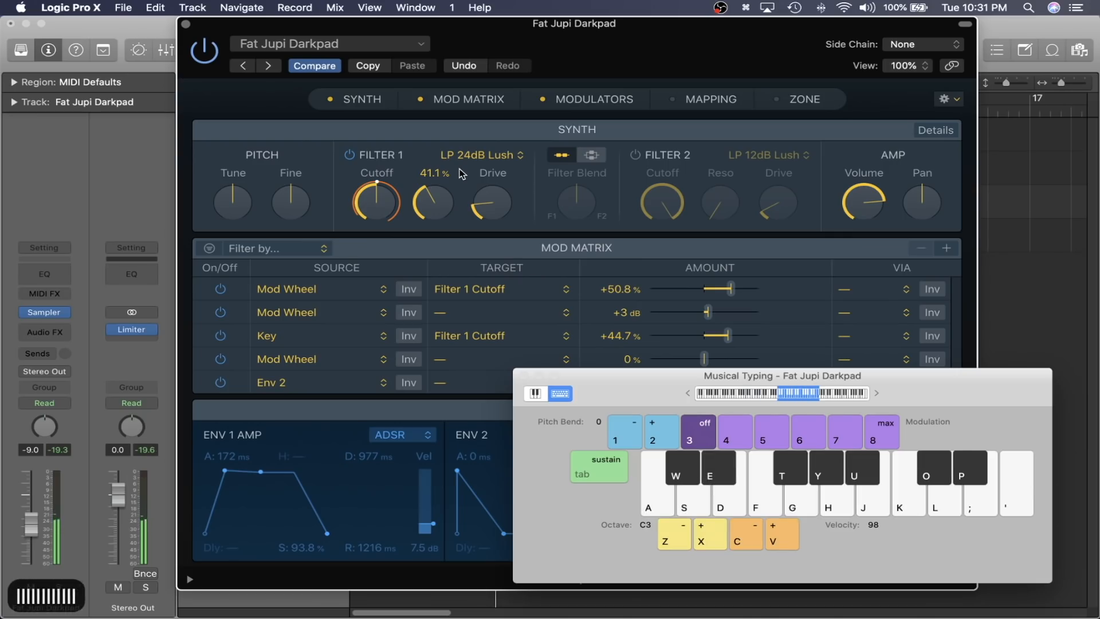
key(super+k)
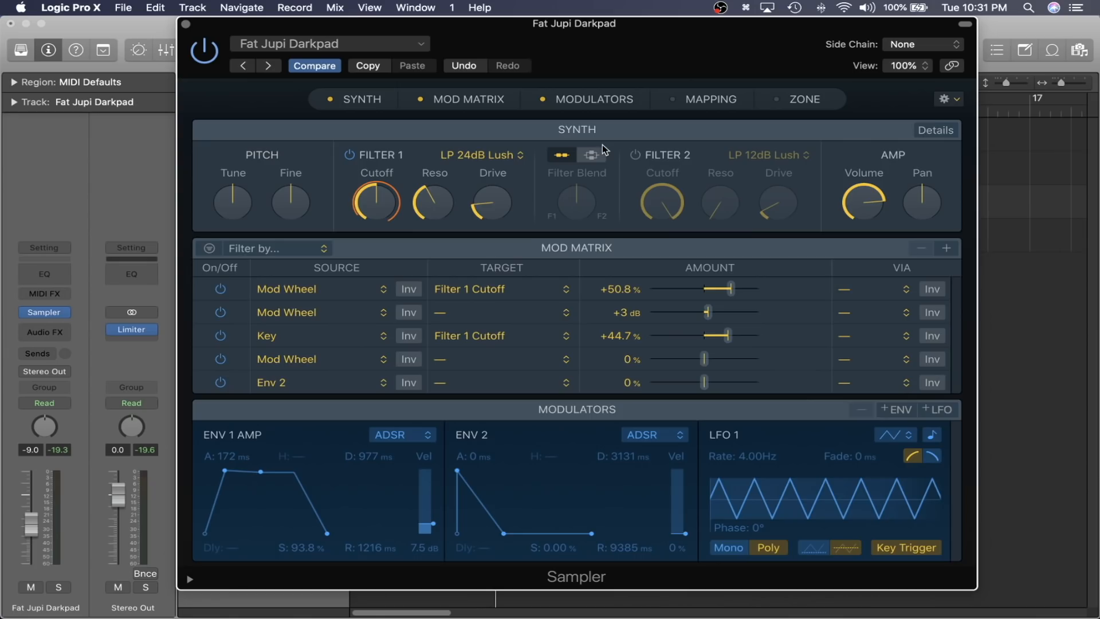
Look through the Sampler's Mapping, Zone, Modulators, Mod Matrix and Synth sections and close the plug-in window
click(712, 101)
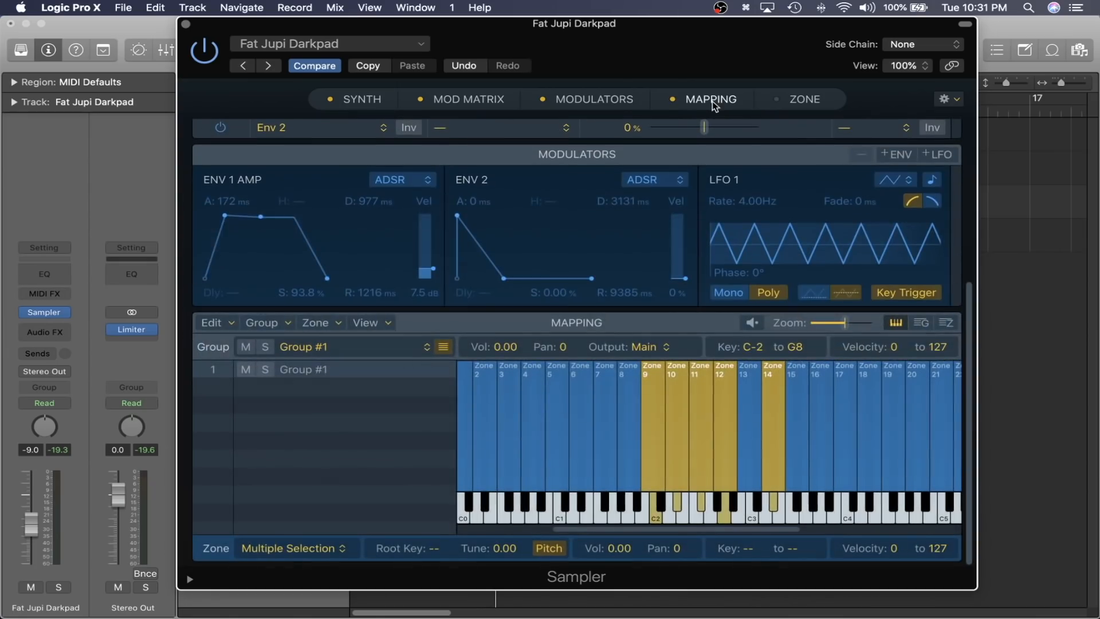
click(812, 100)
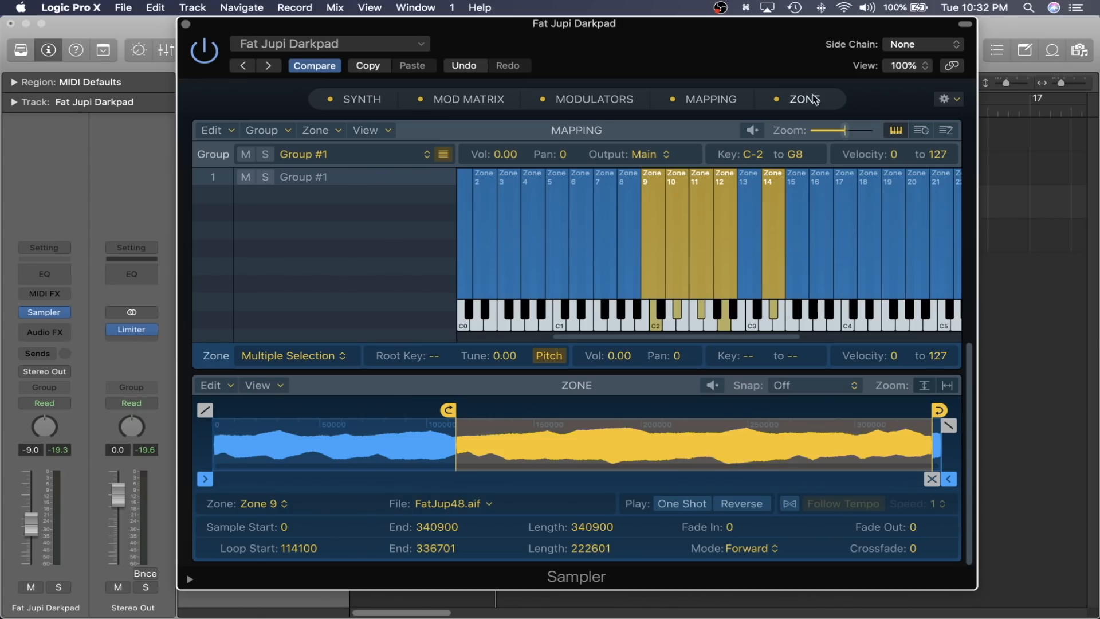
click(628, 98)
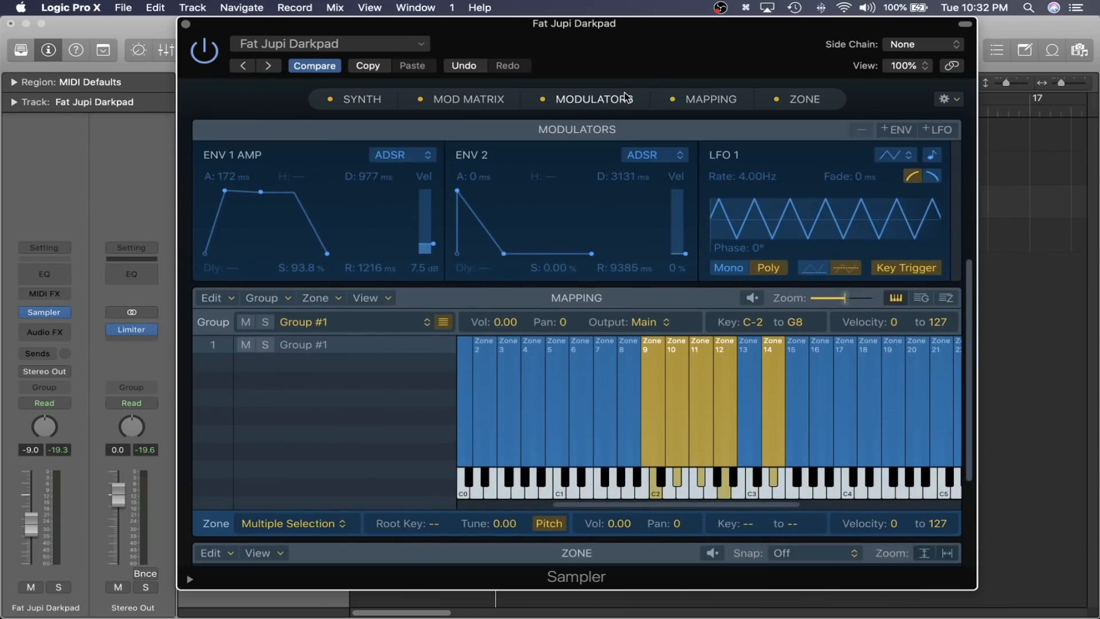
click(500, 101)
click(363, 102)
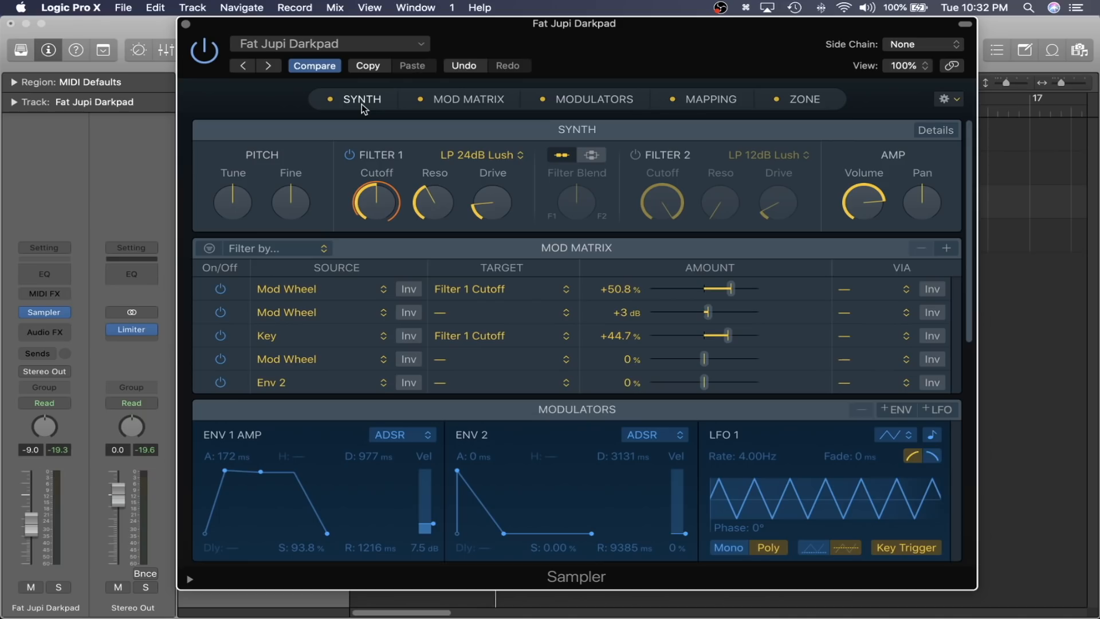
key(super+w)
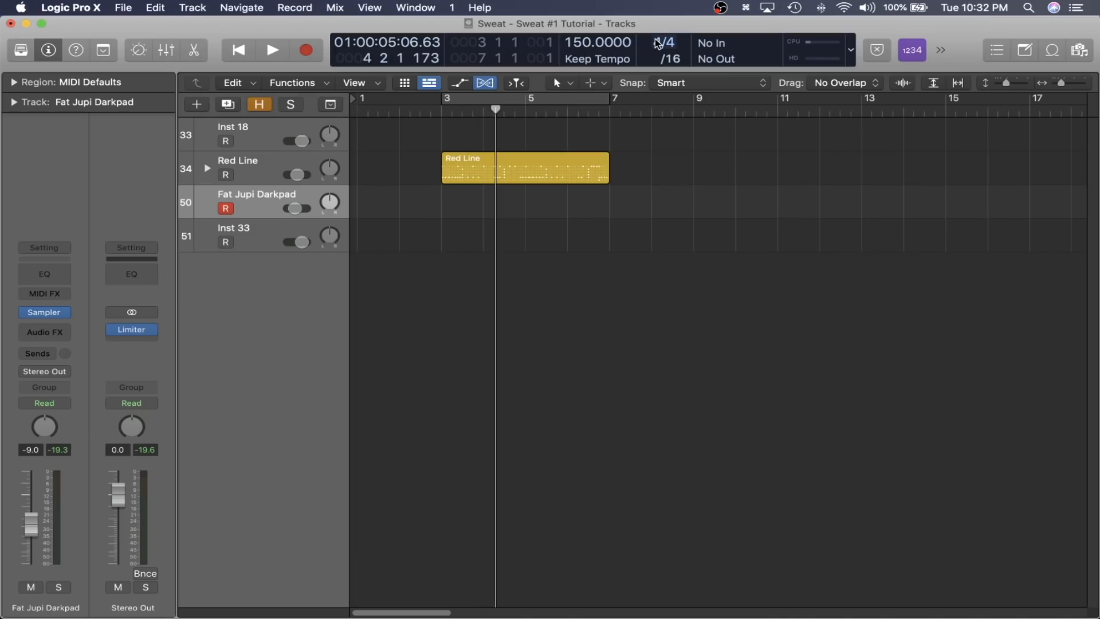
Delete the Red Line region from the arrangement
drag(630, 117, 361, 269)
key(Delete)
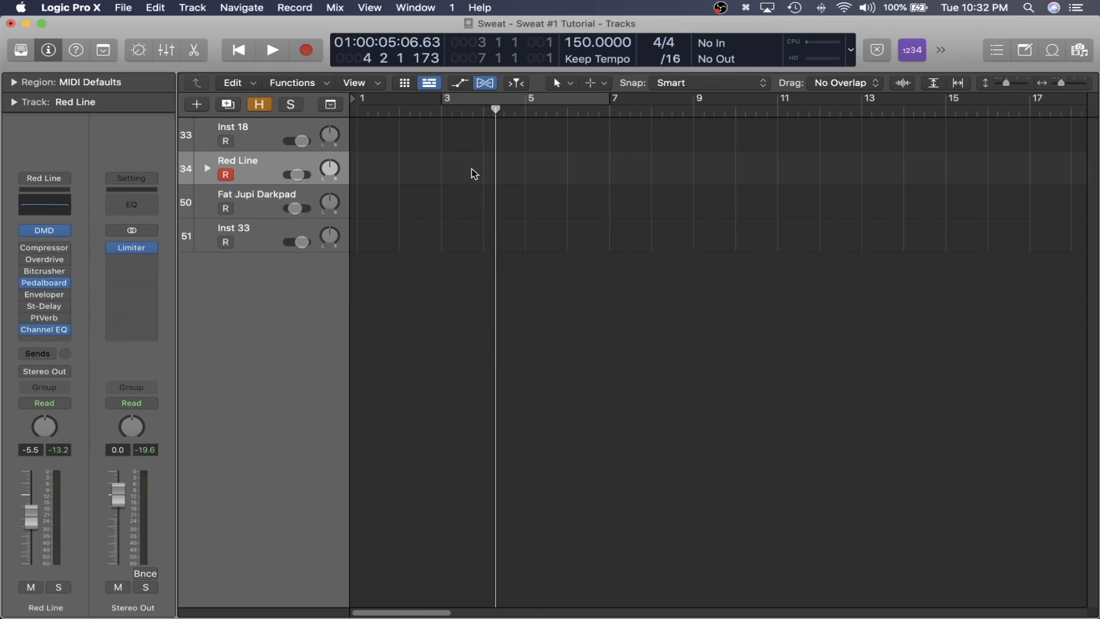
key(a)
key(a)
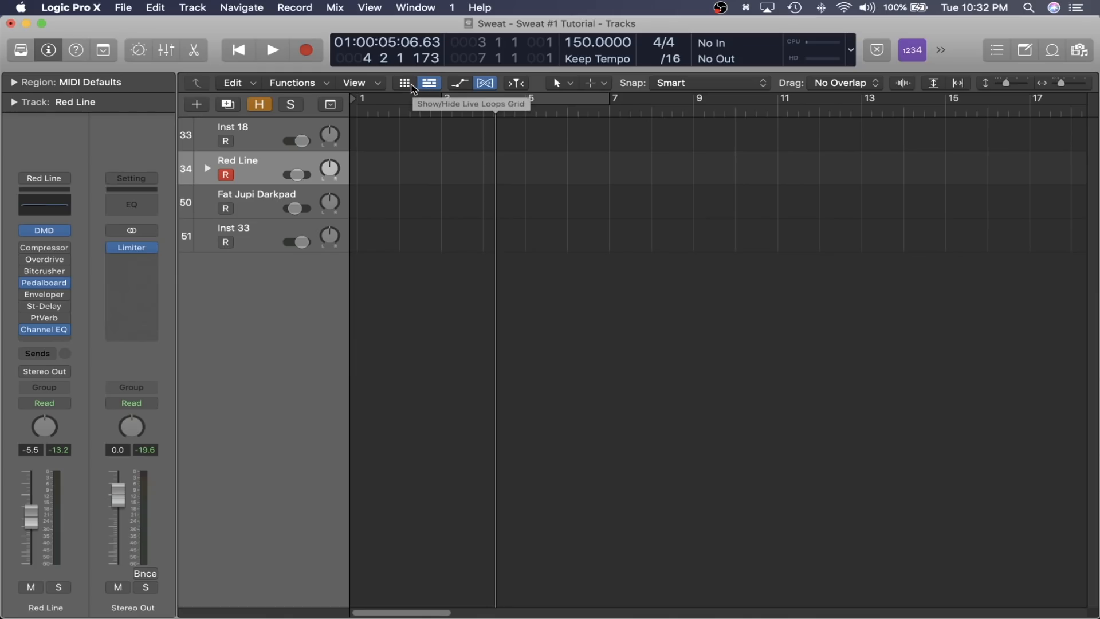
Show the Live Loops grid beside the arrangement with the inspector hidden, and try playback briefly
click(405, 83)
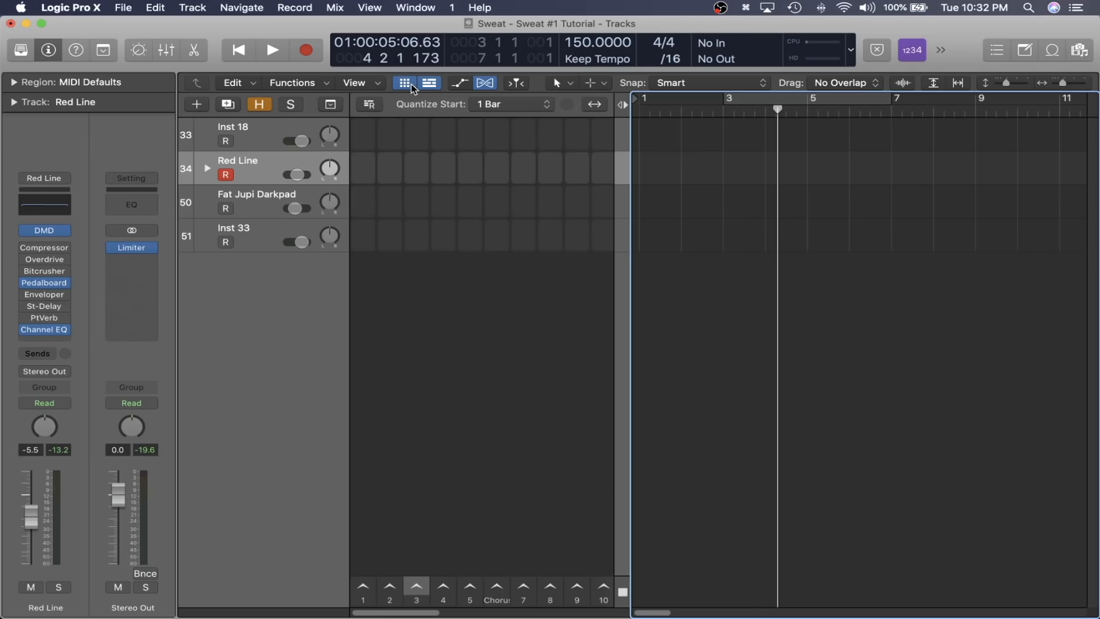
key(i)
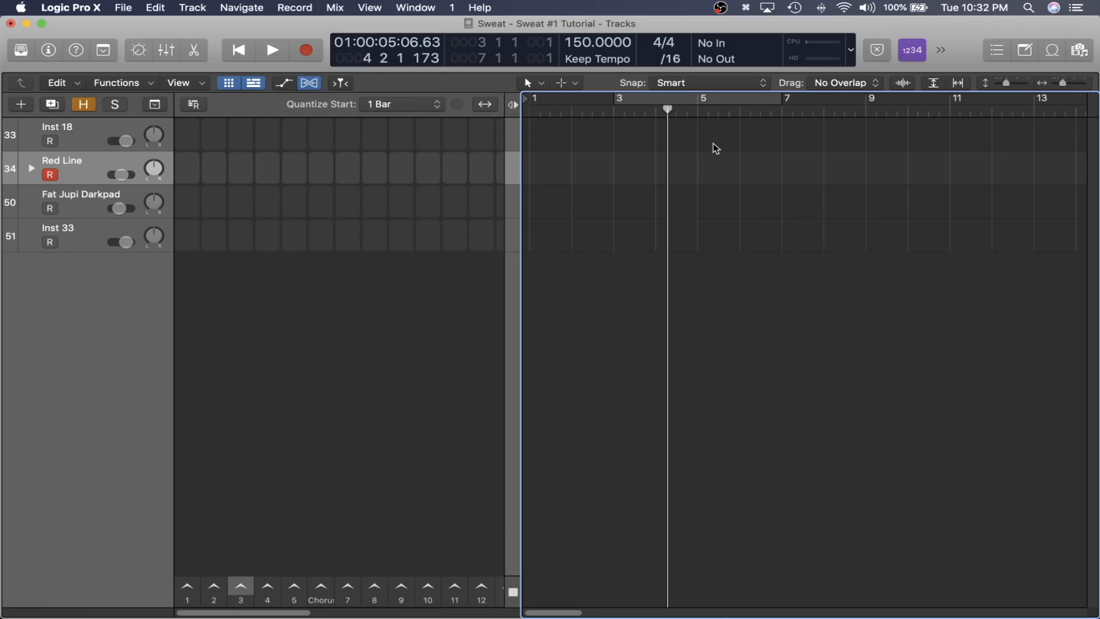
key(space)
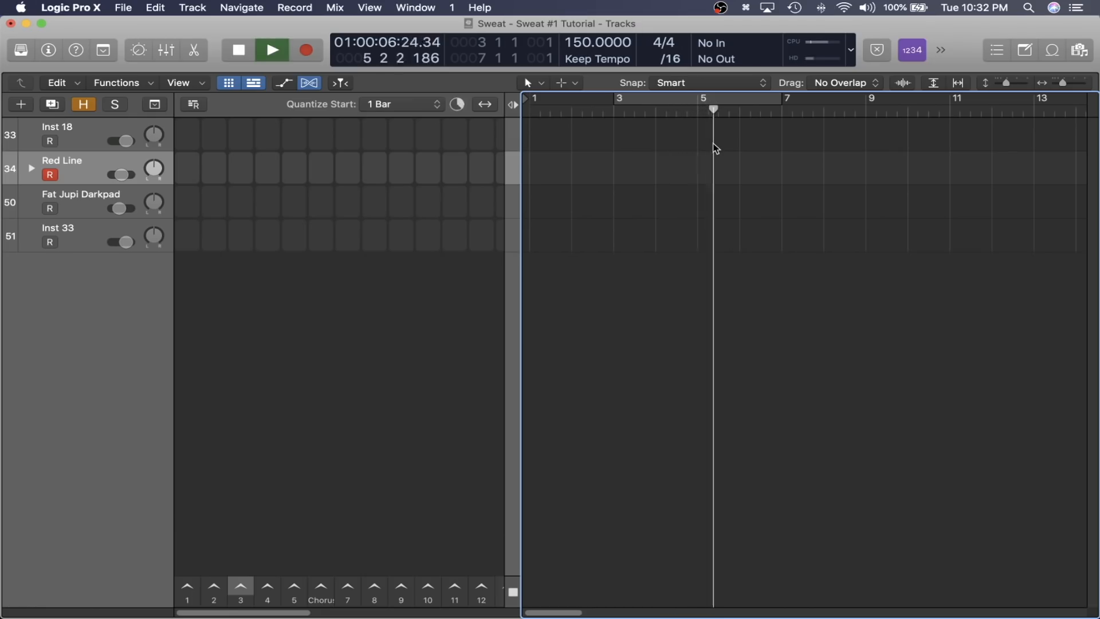
key(space)
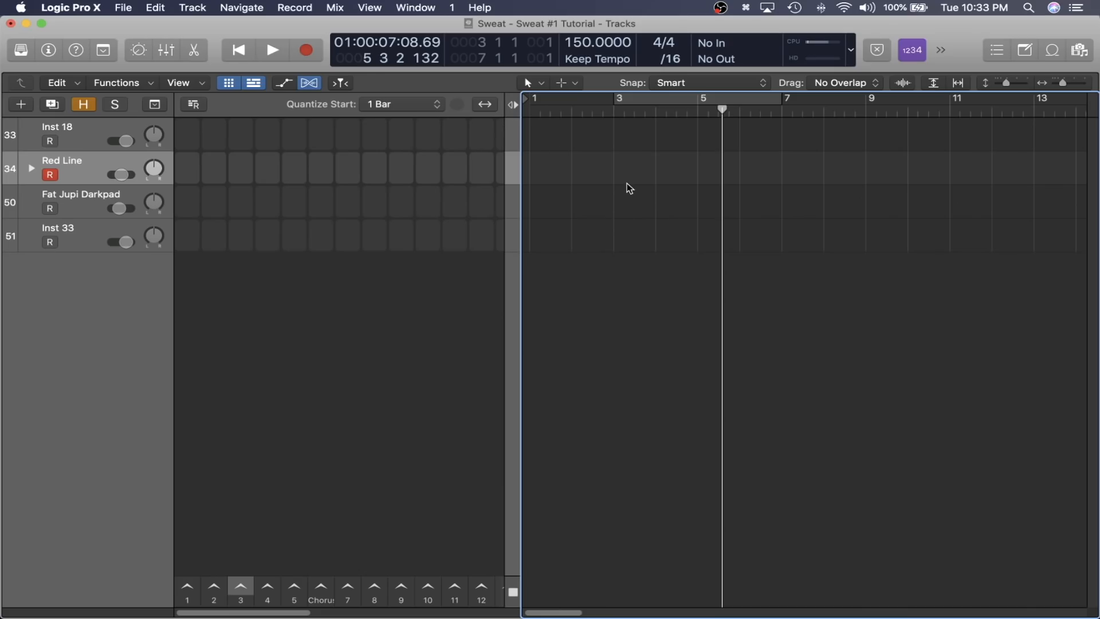
mouse_move(512, 109)
click(253, 169)
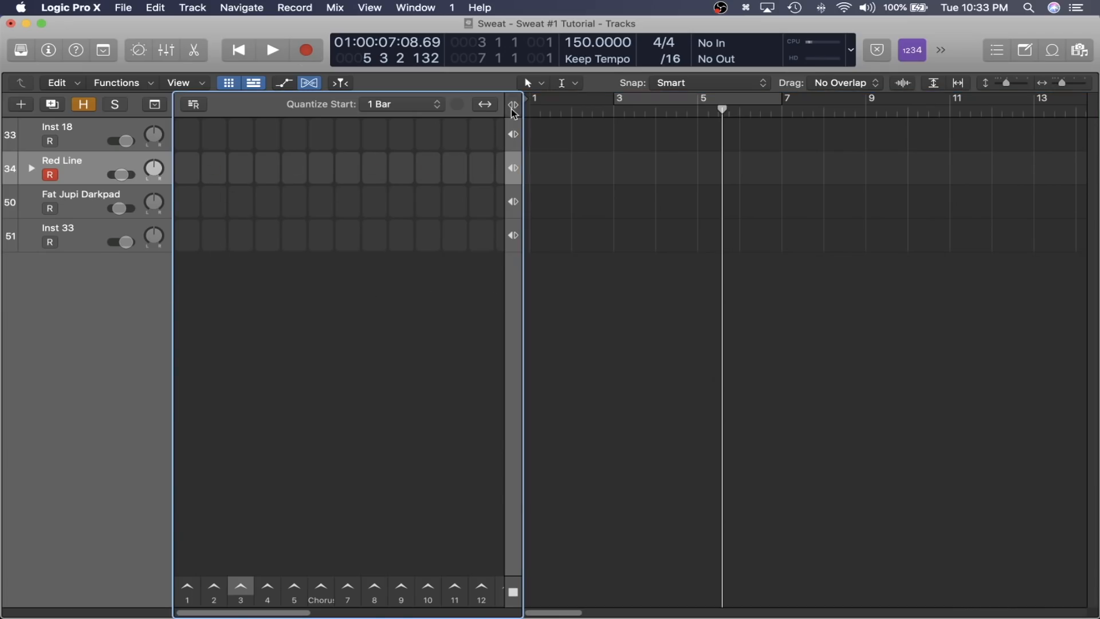
click(626, 236)
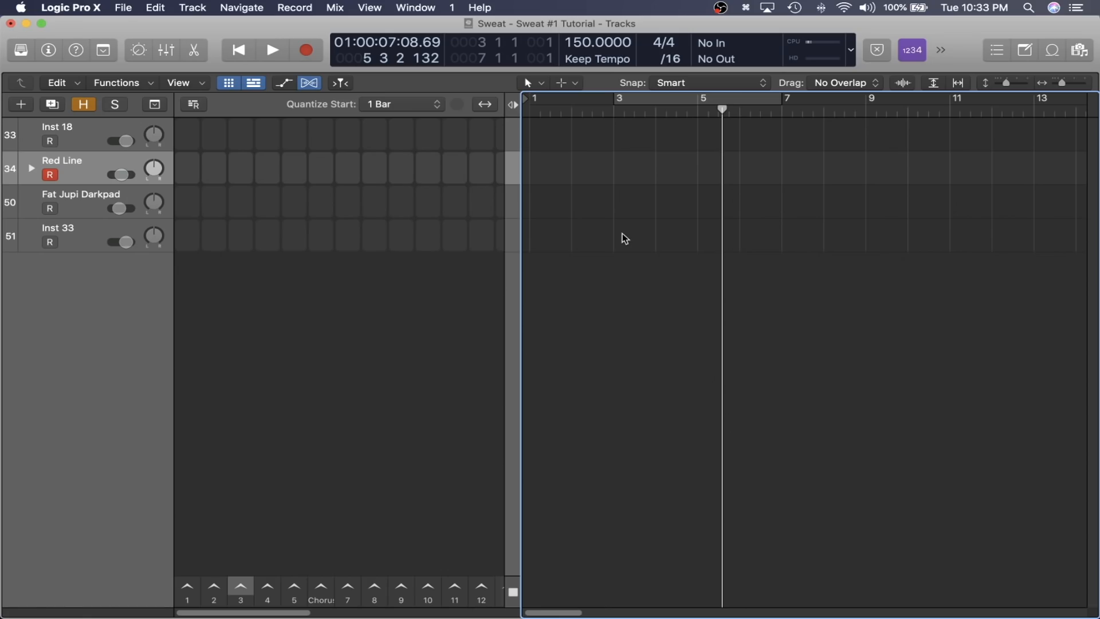
Reveal all hidden tracks and select every region in the arrangement
key(h)
scroll(622, 235, down, 5)
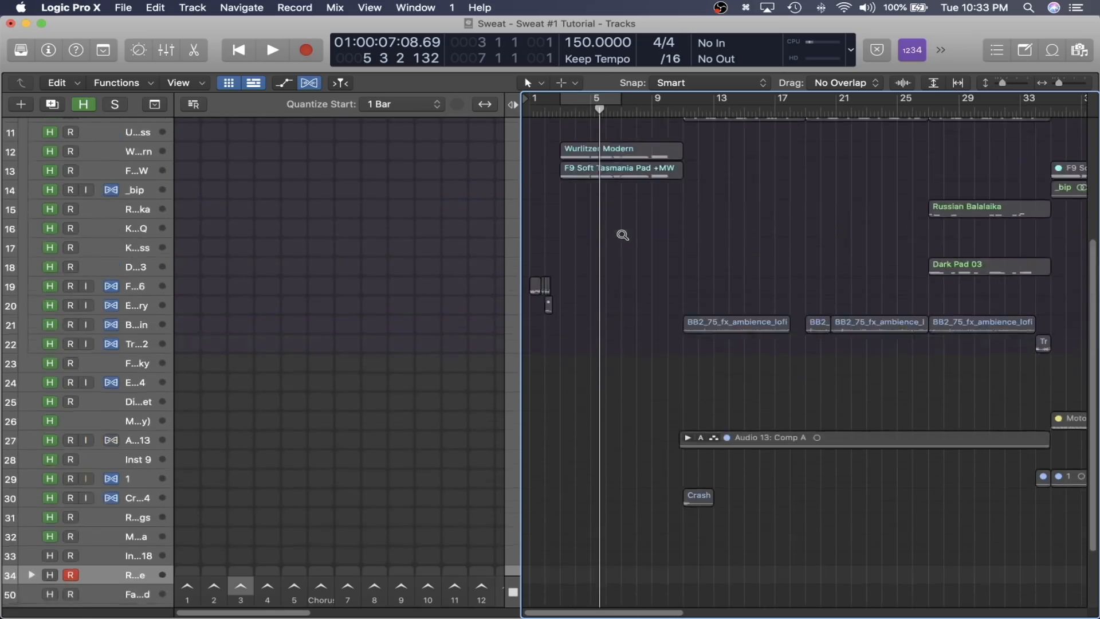
key(cmd+a)
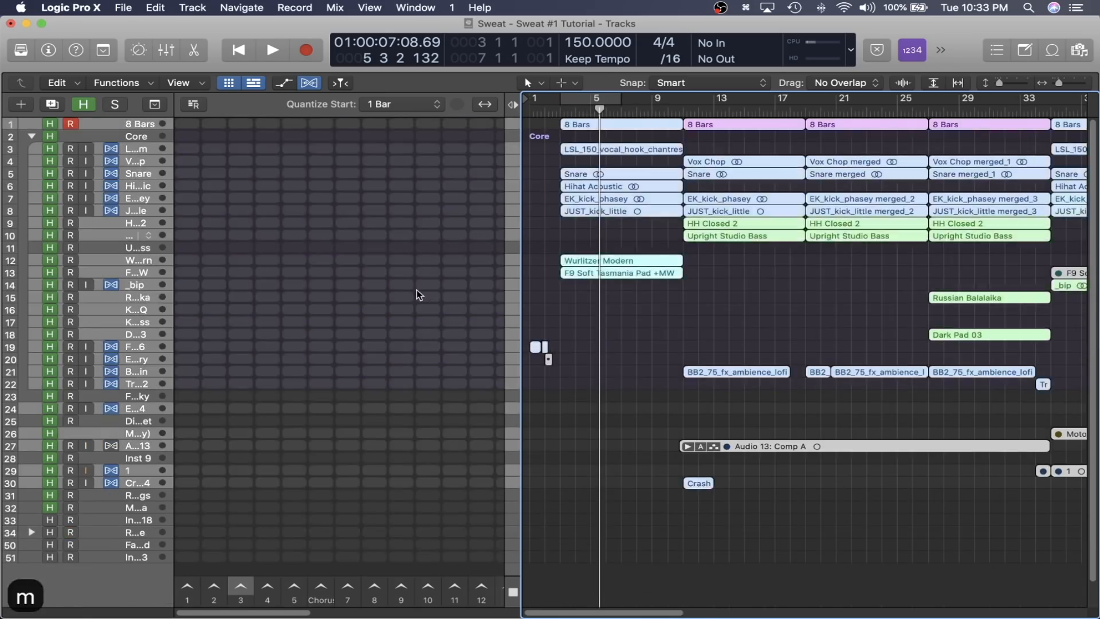
Select only the regions between bars 3 and 11, from the first 8 Bars region down to F9 Soft Tasmania Pad +MW
drag(645, 345, 649, 123)
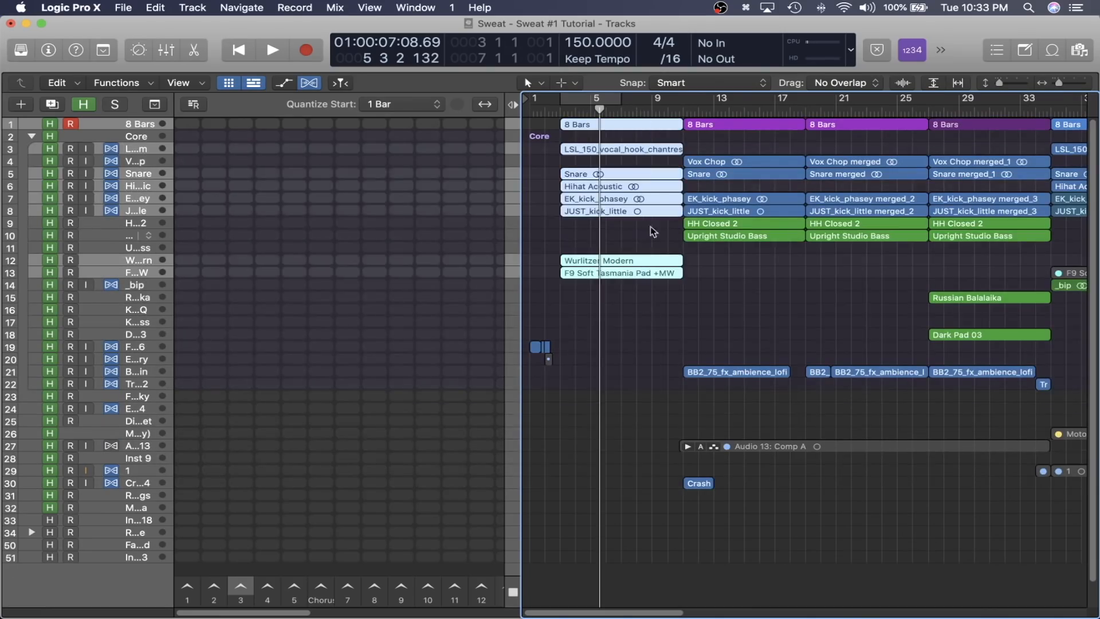
scroll(669, 267, up, 5)
scroll(669, 267, down, 4)
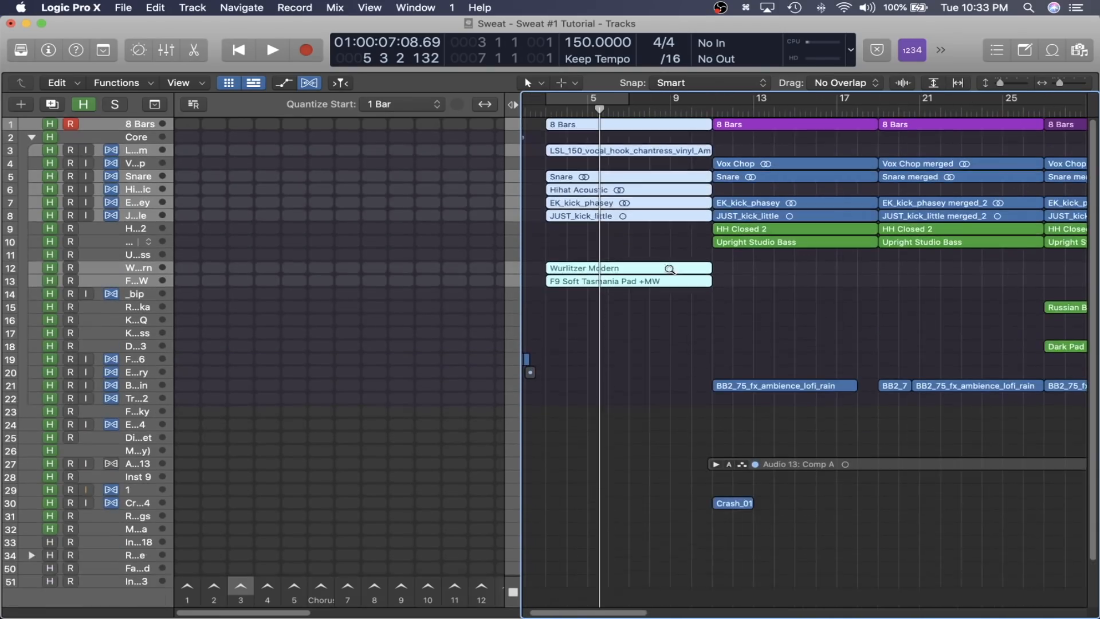
drag(773, 323, 1068, 108)
drag(684, 334, 662, 115)
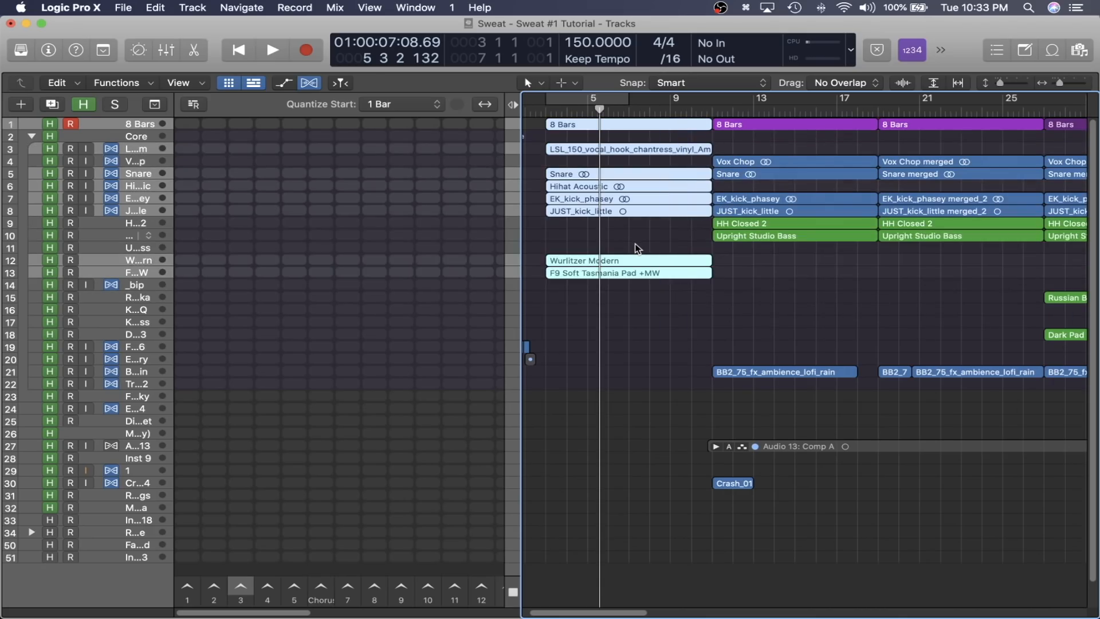
Select the regions between bars 3 and 11, down to the F9 Soft Tasmania Pad +MW region, and set the cycle range to them
scroll(635, 244, down, 4)
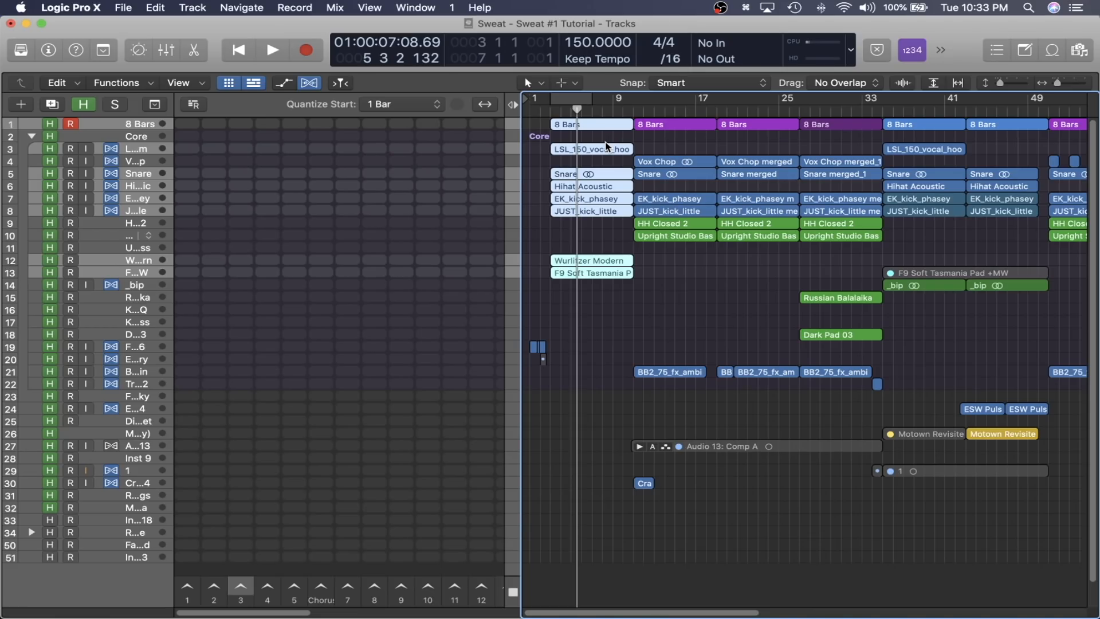
click(588, 403)
scroll(664, 310, right, 1)
key(super+Right)
key(super+Right)
key(super+Right)
scroll(663, 309, left, 4)
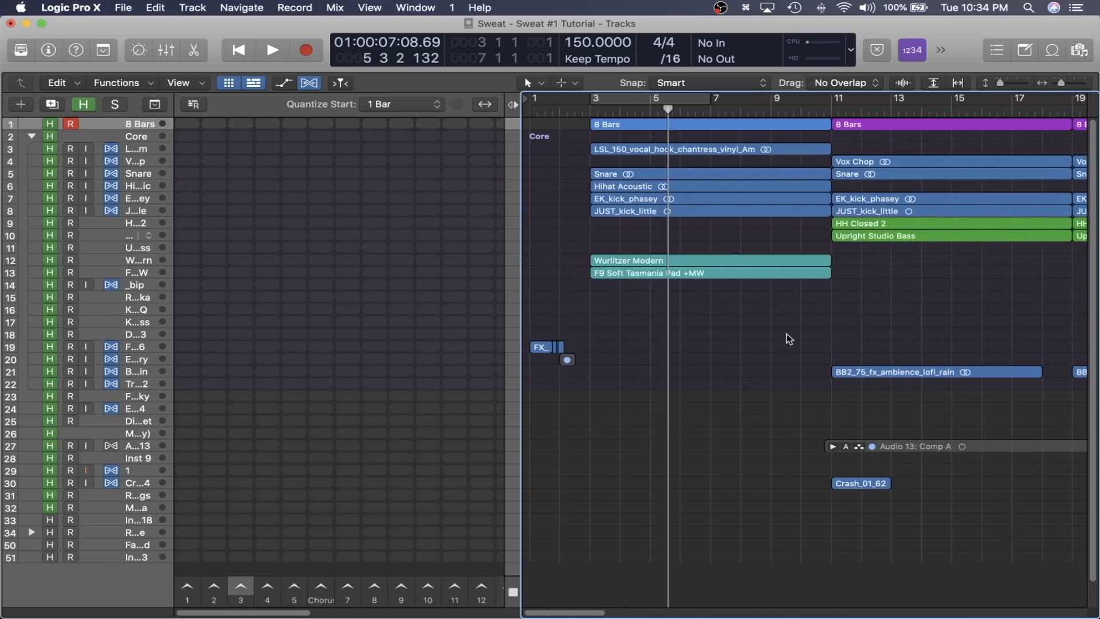
scroll(752, 152, up, 3)
scroll(738, 327, down, 5)
drag(734, 287, 740, 168)
key(u)
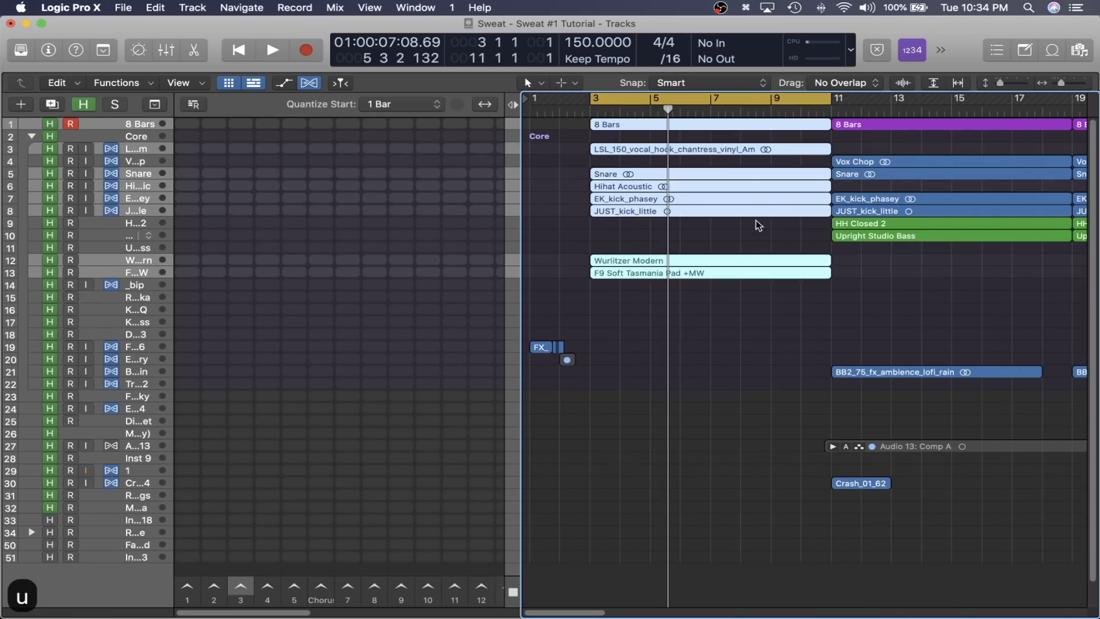
click(816, 295)
drag(823, 297, 800, 261)
drag(602, 323, 552, 470)
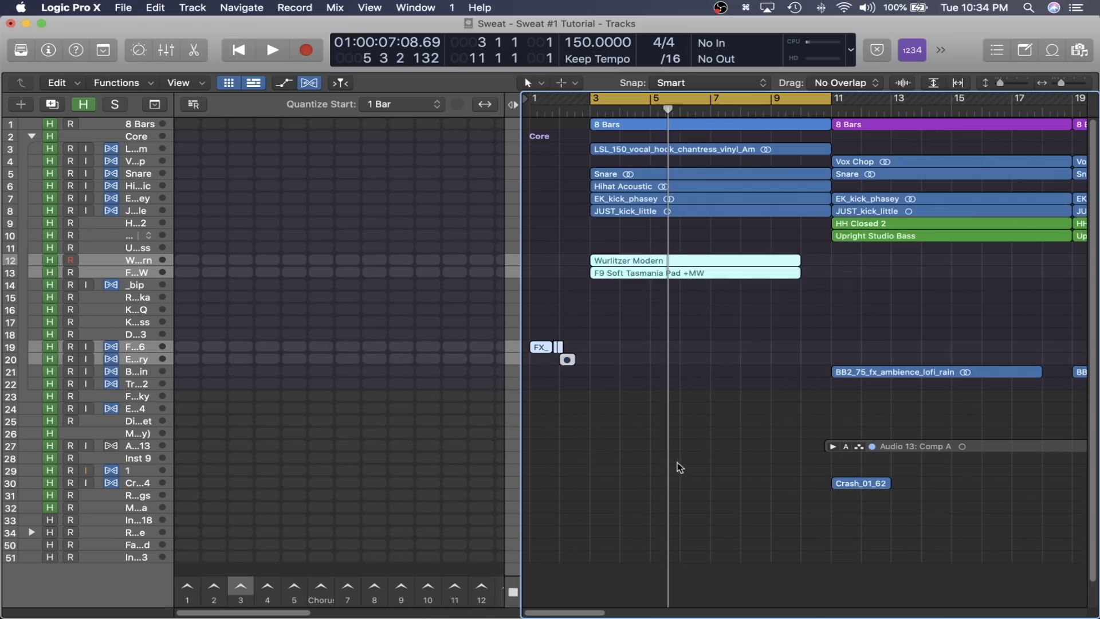
key(super+z)
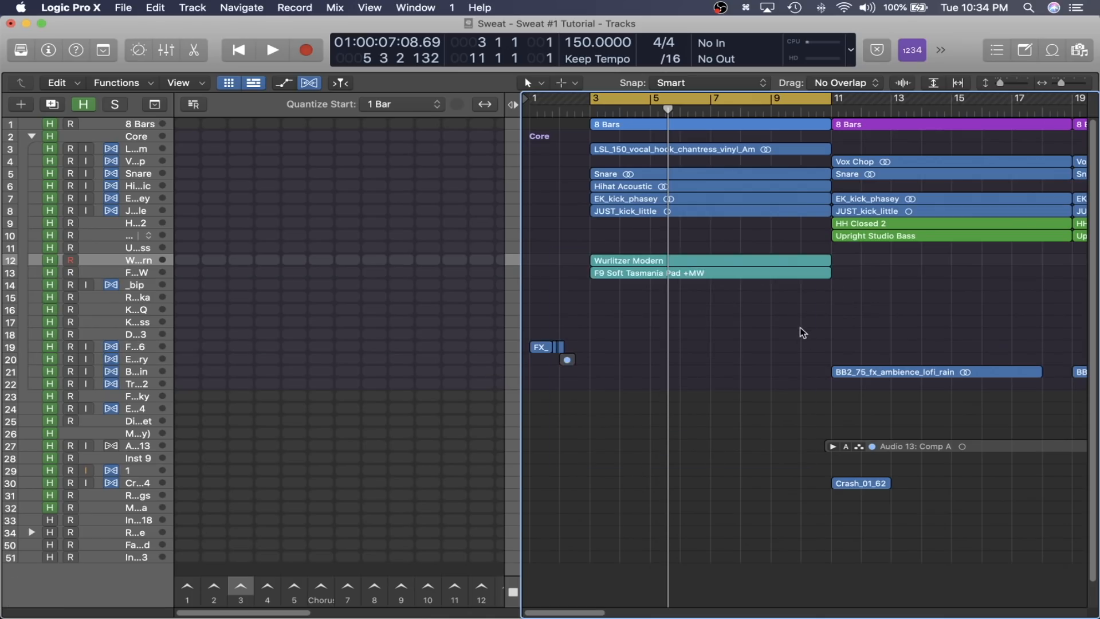
Copy the regions between bars 3 and 11 into scene 4 of the Live Loops grid and switch all tracks to Live Loops playback
drag(800, 324, 771, 127)
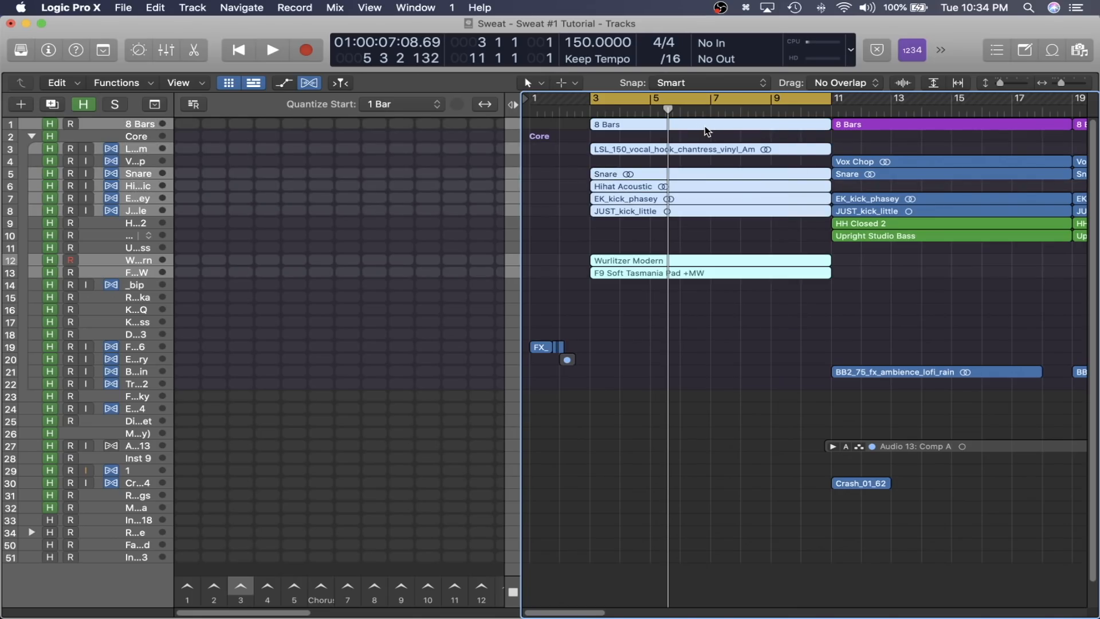
drag(707, 131, 266, 128)
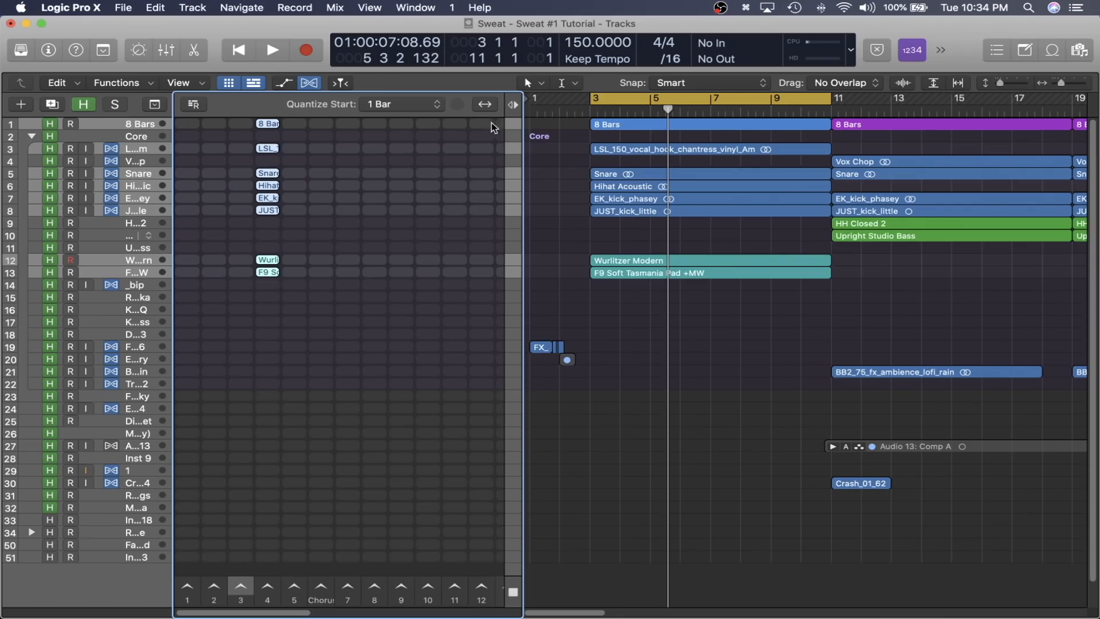
click(514, 104)
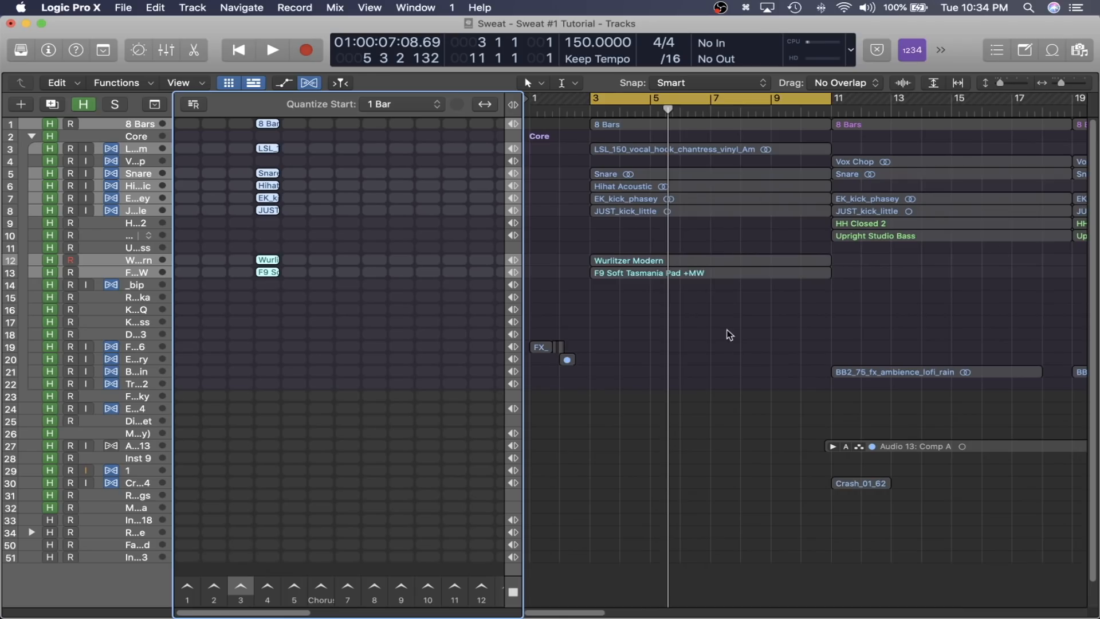
Trigger the F9 Soft Tasmania Pad, Wurlitzer Modern and Hihat Acoustic cells of scene 4 in turn, stopping playback after each
scroll(729, 335, down, 3)
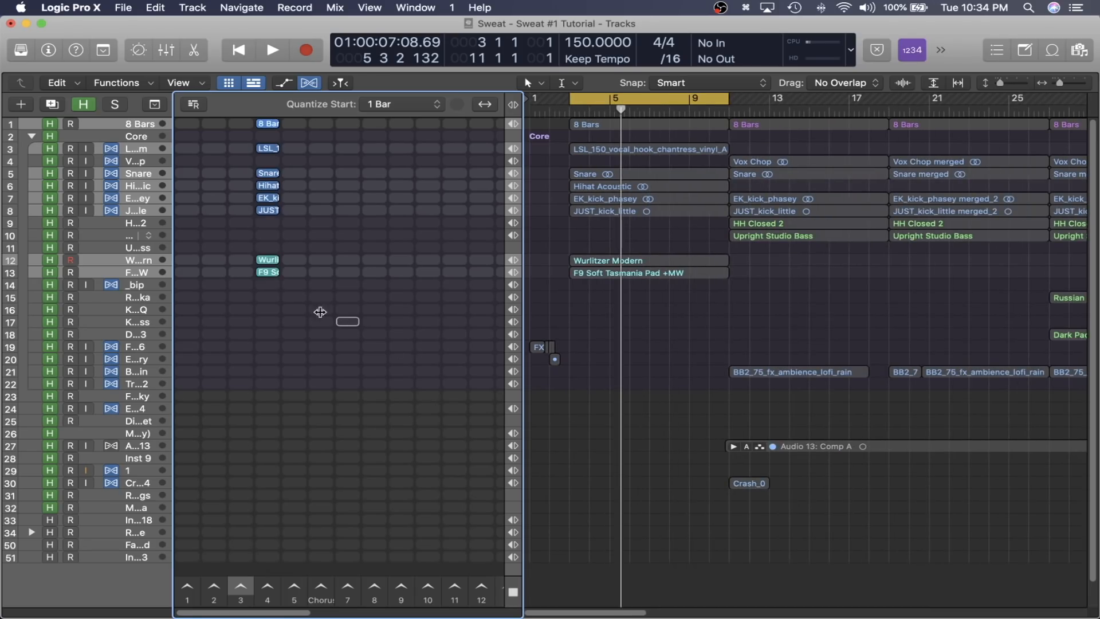
click(272, 273)
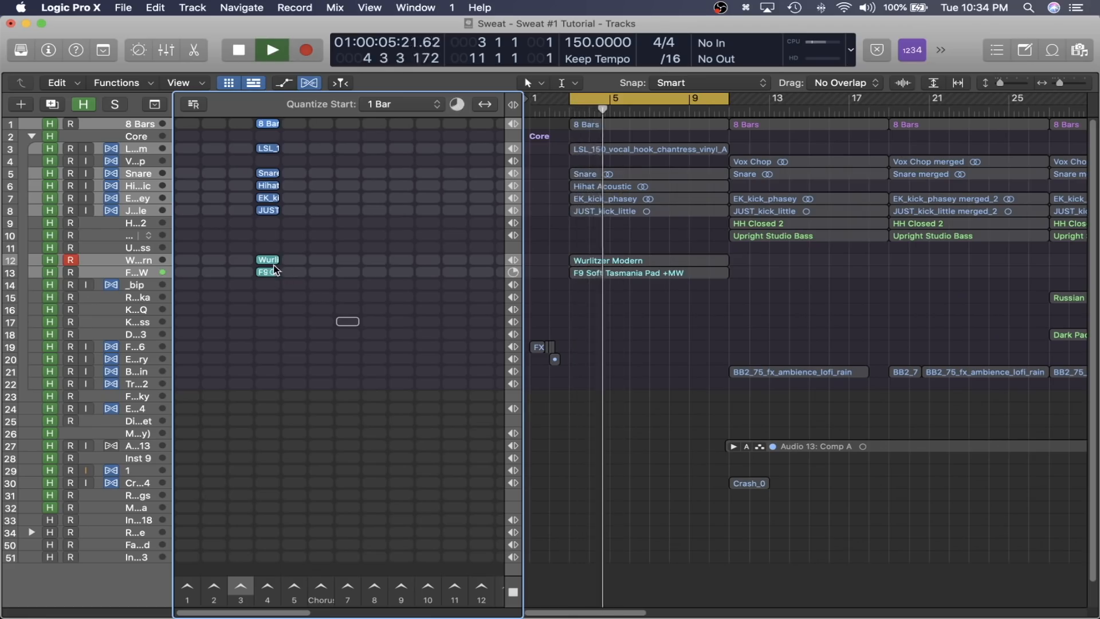
key(space)
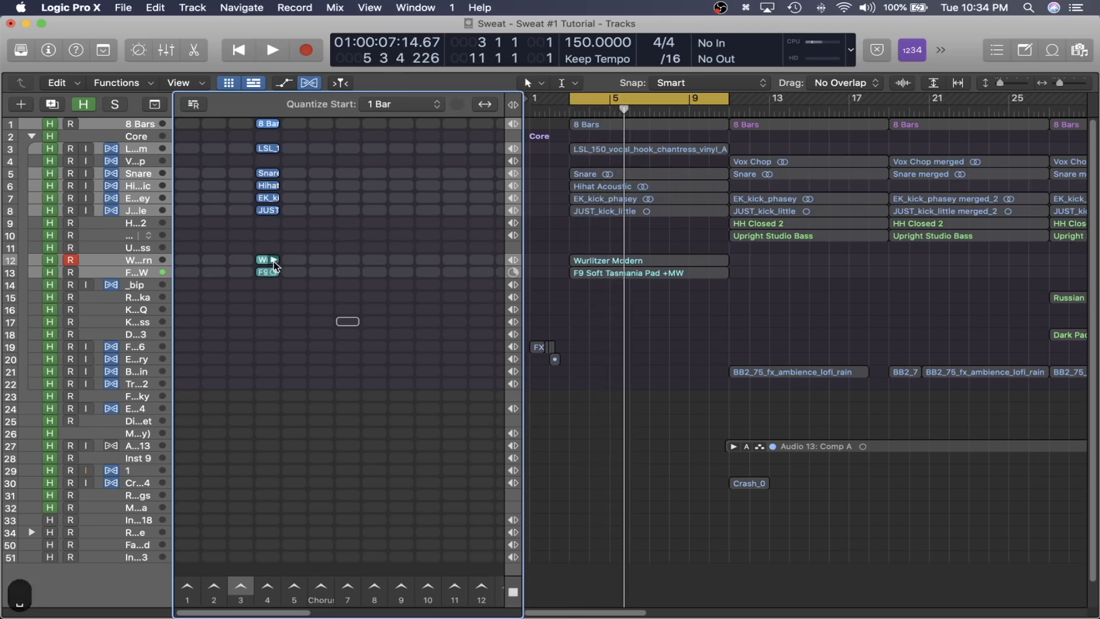
click(273, 261)
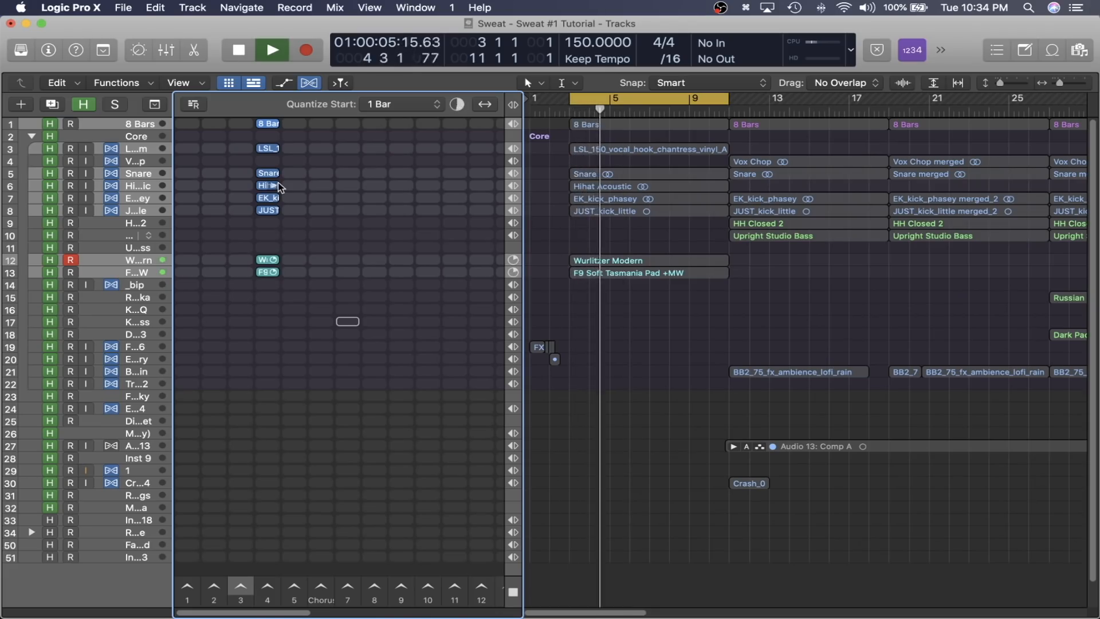
key(space)
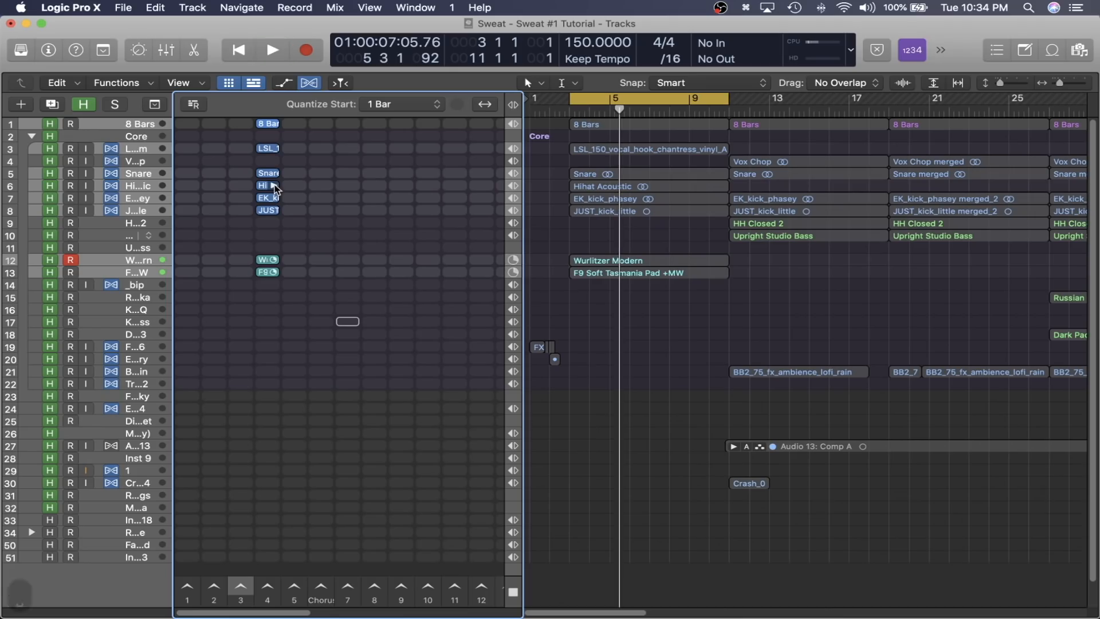
click(275, 186)
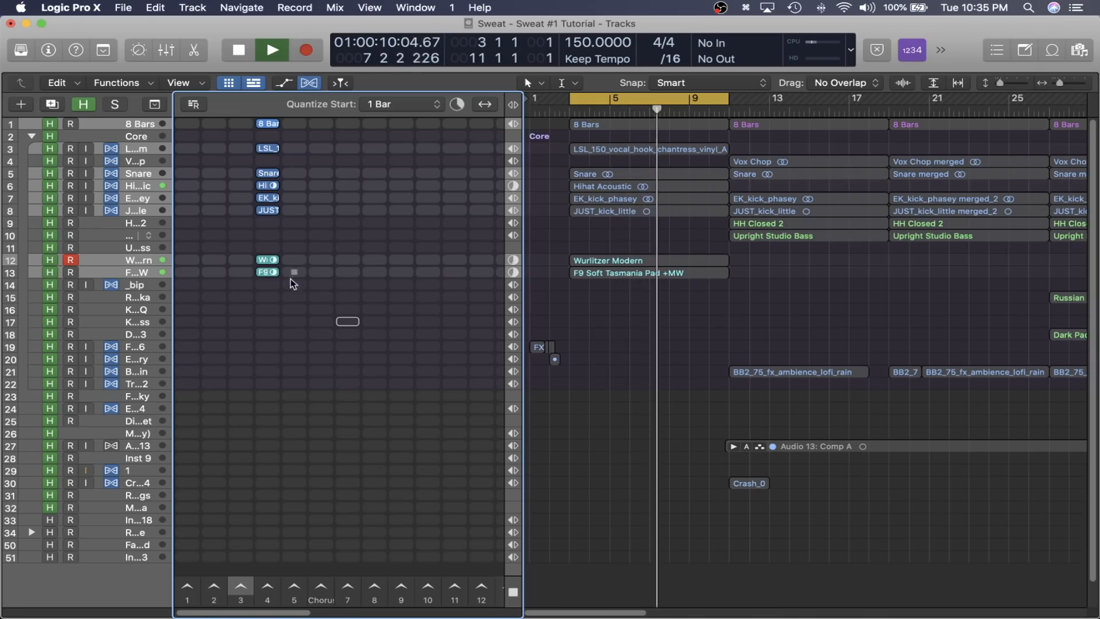
key(space)
Trigger all cells of scene 4 together, listen briefly, and stop playback
click(251, 584)
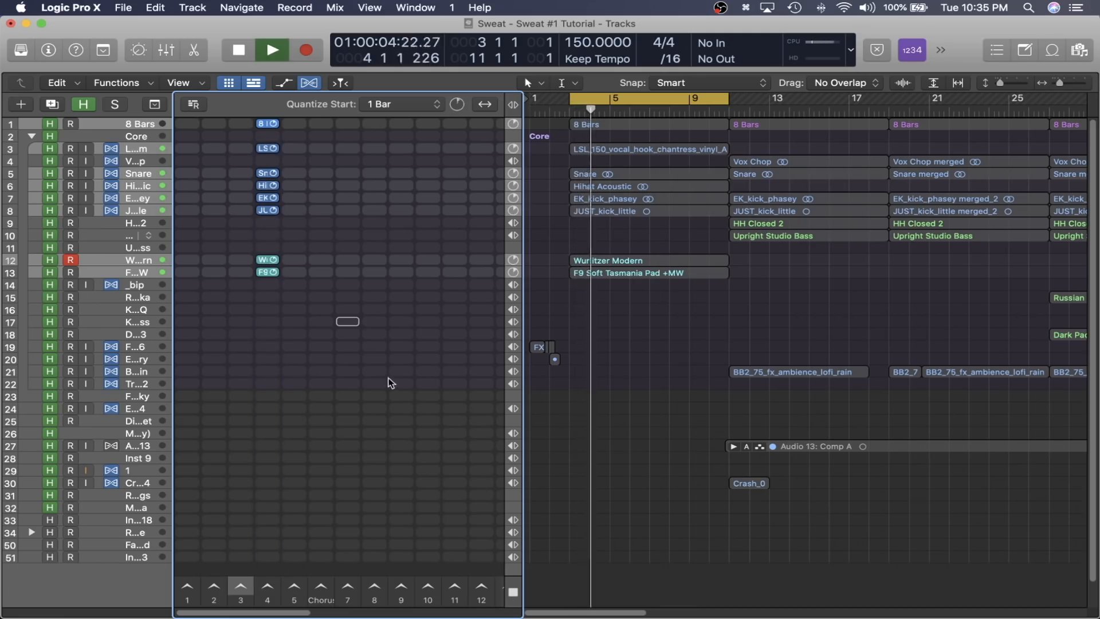
key(k)
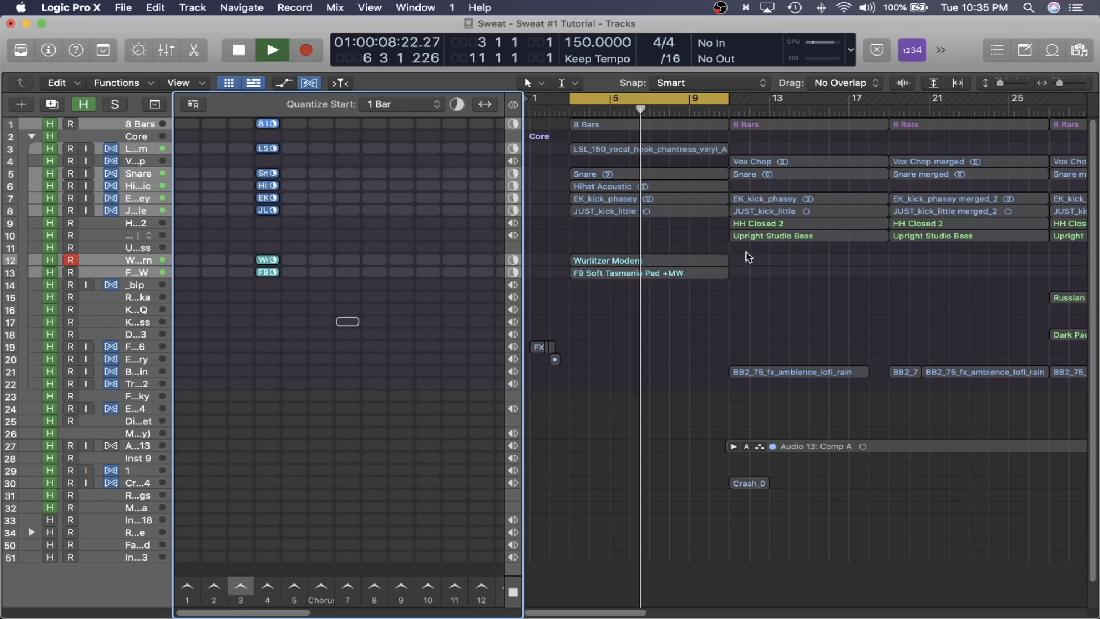
key(space)
Turn off cycle mode and return all tracks to arrangement playback
click(710, 321)
key(c)
click(513, 106)
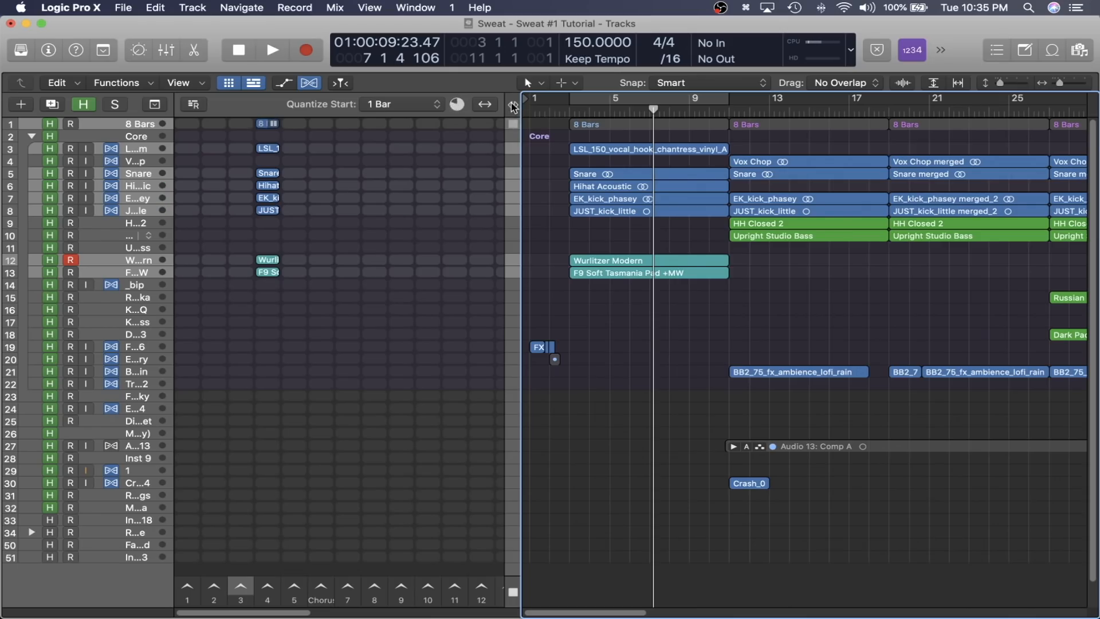
Copy the bar 11–19 regions into scene 7, with the cycle range set to them, and the bar 19–27 regions into scene 9
drag(771, 278, 354, 128)
key(u)
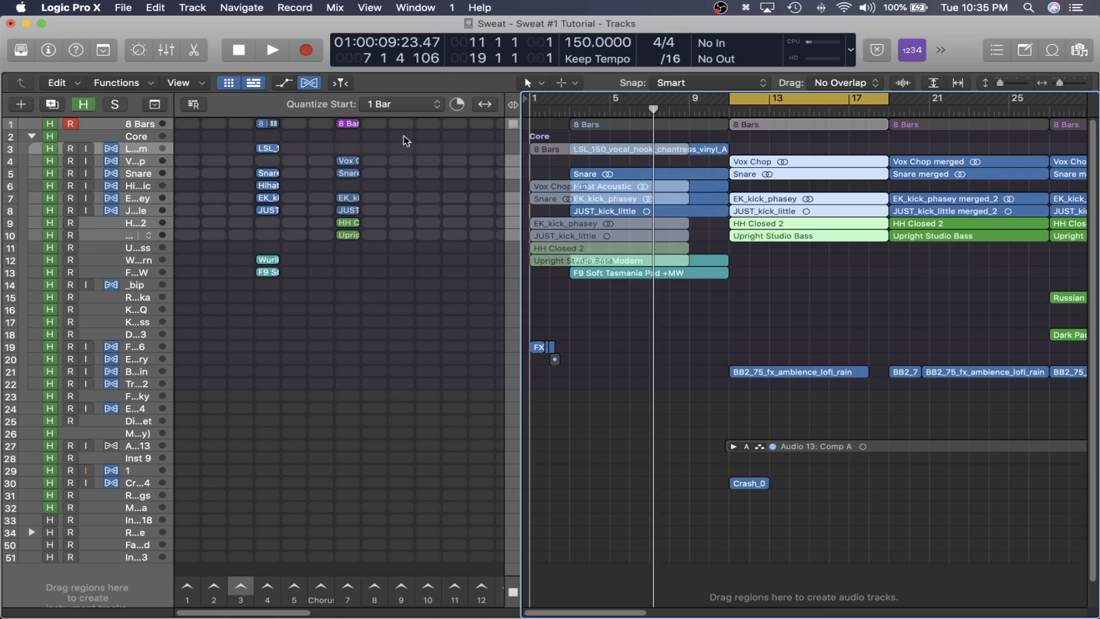
drag(955, 302, 399, 127)
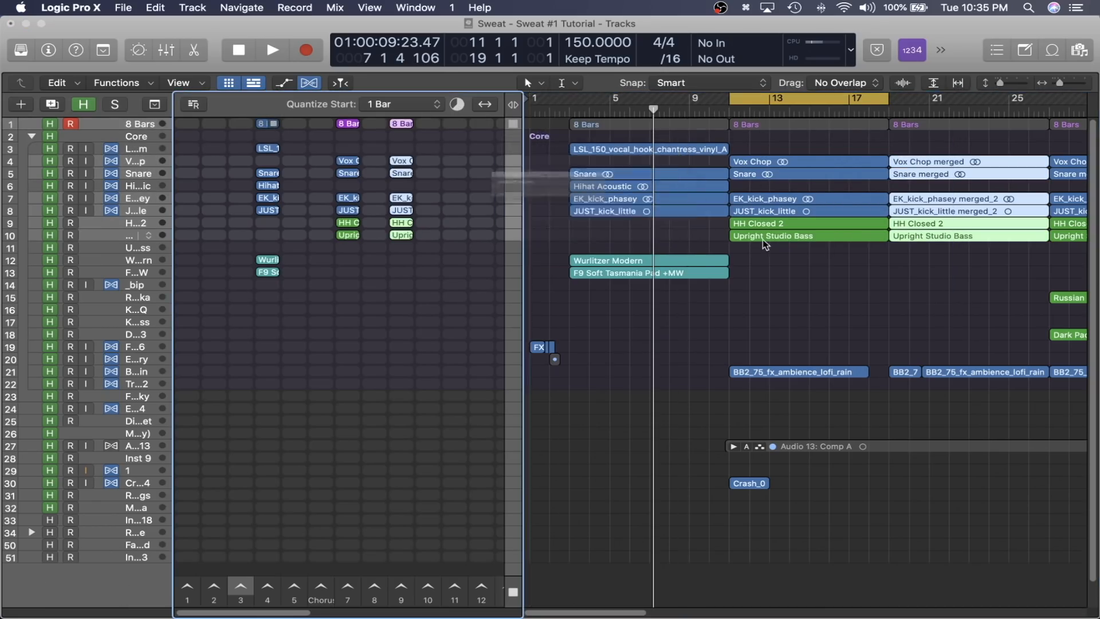
ctrl+alt+click(813, 298)
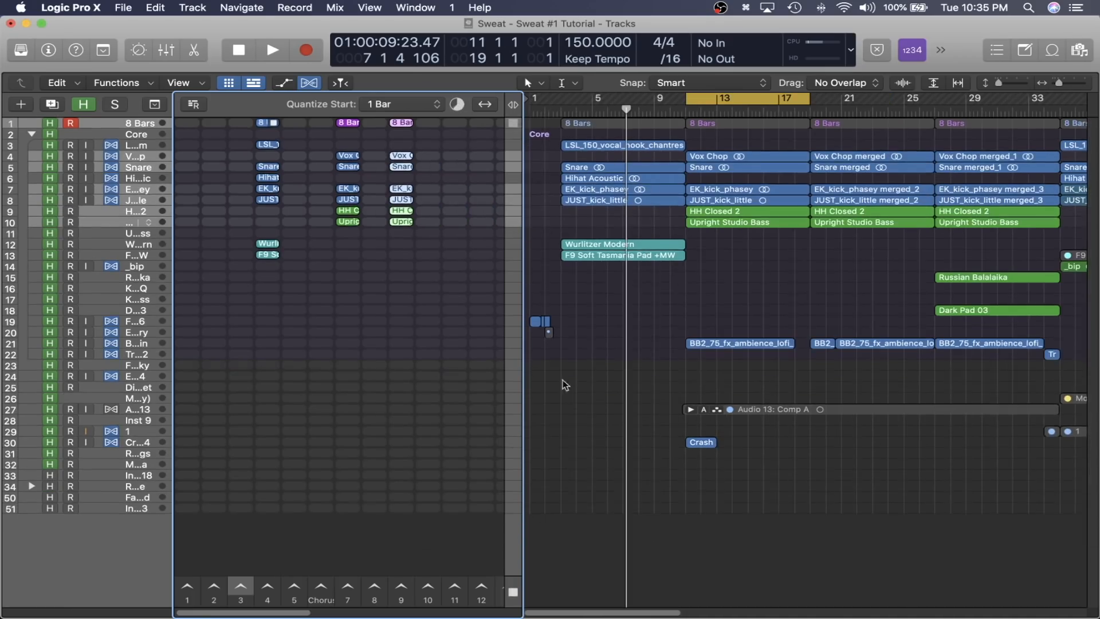
Trigger scene 9 and then scene 7, stopping playback after each one
click(378, 586)
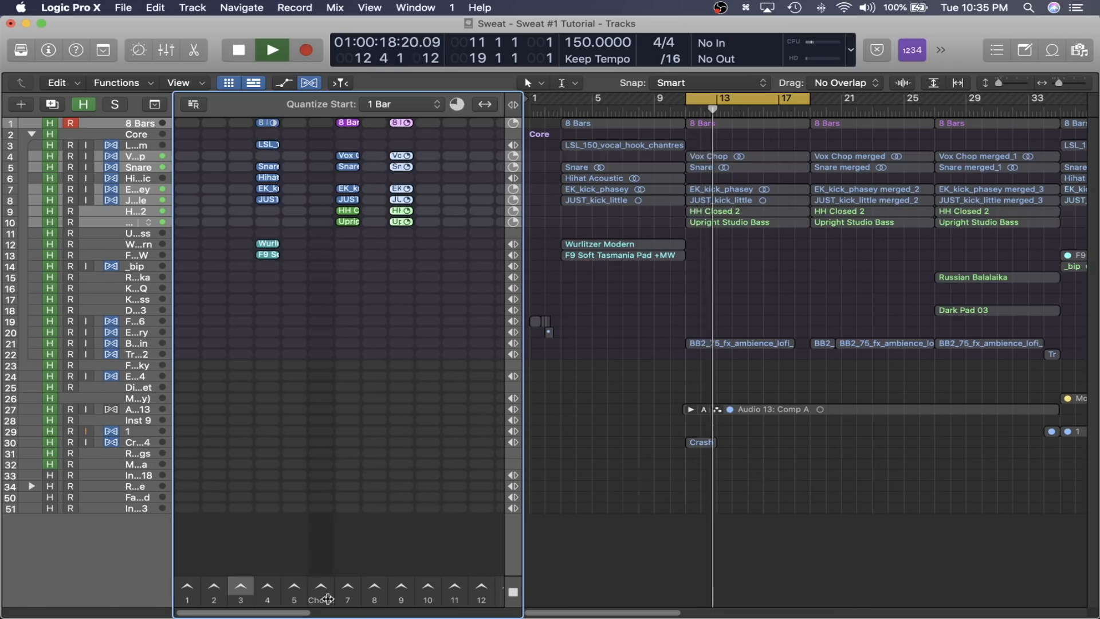
key(space)
click(346, 590)
key(space)
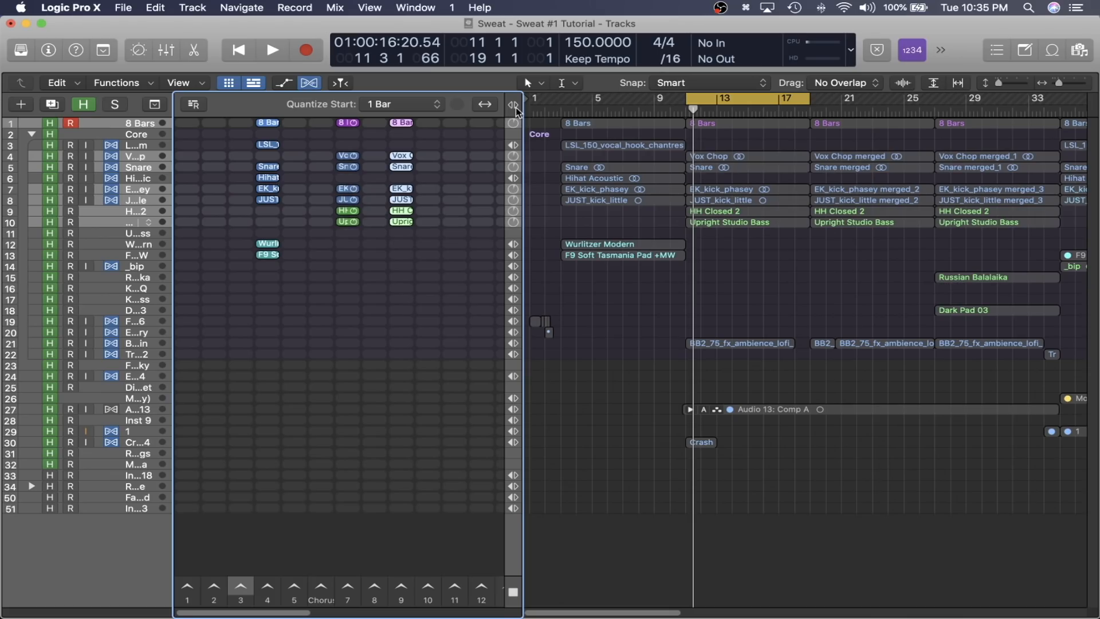
Switch repeatedly between the Live Loops grid alone and the arrangement alone, ending with only the grid shown
key(alt+v)
key(alt+v)
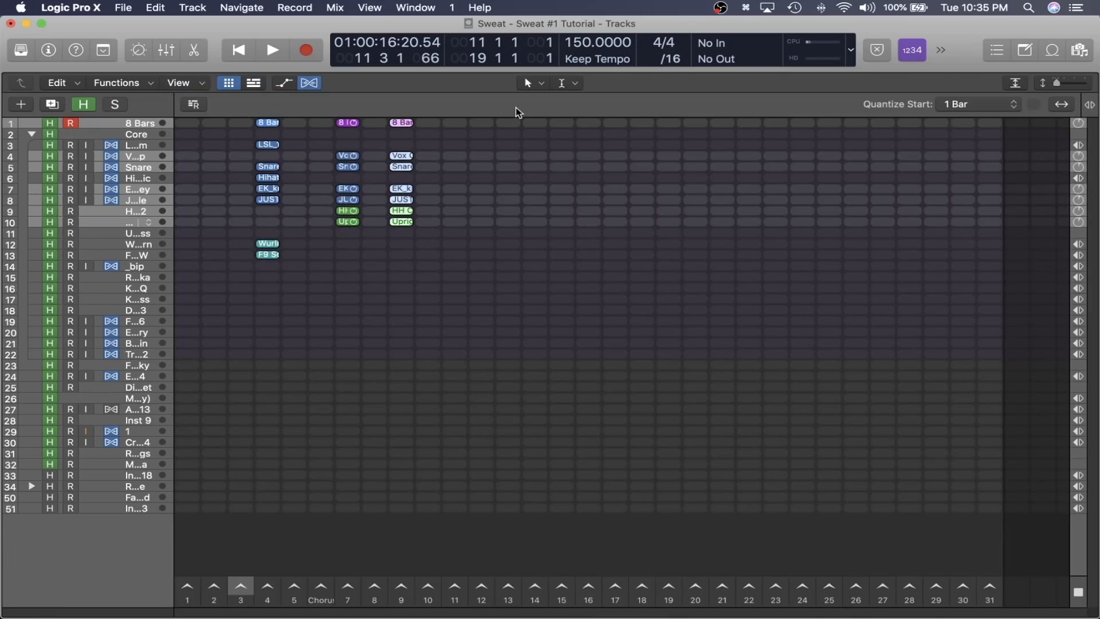
key(alt+v)
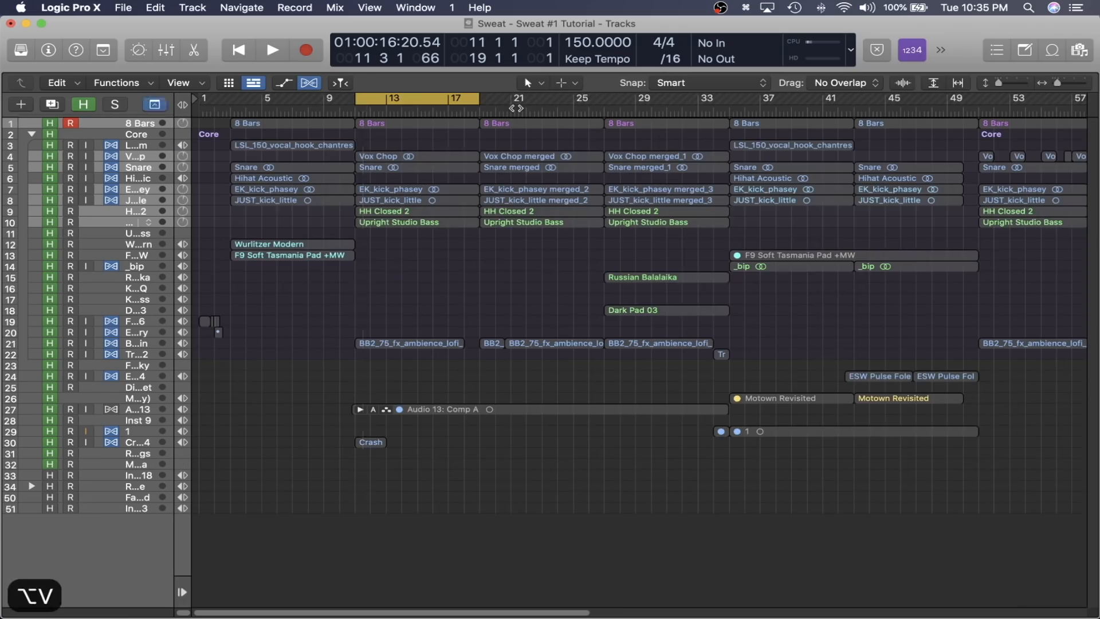
key(alt+v)
key(alt+v)
key(alt+v)
key(alt+v)
key(alt+v)
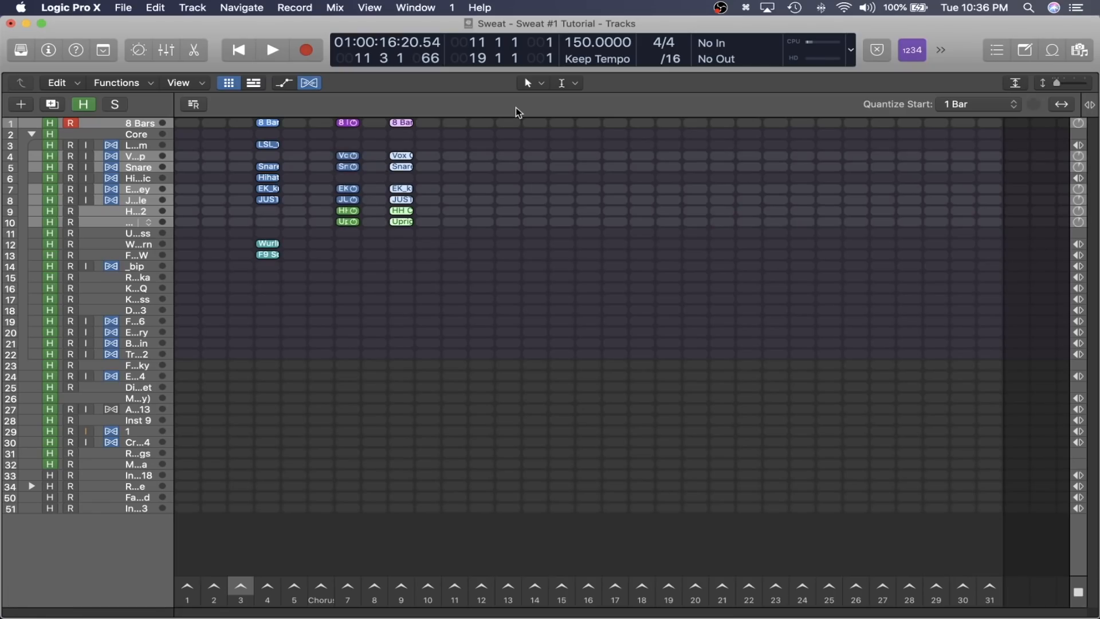
Show the Live Loops grid and arrangement side by side and return to the grid alone, toggling the combined view twice
key(alt+b)
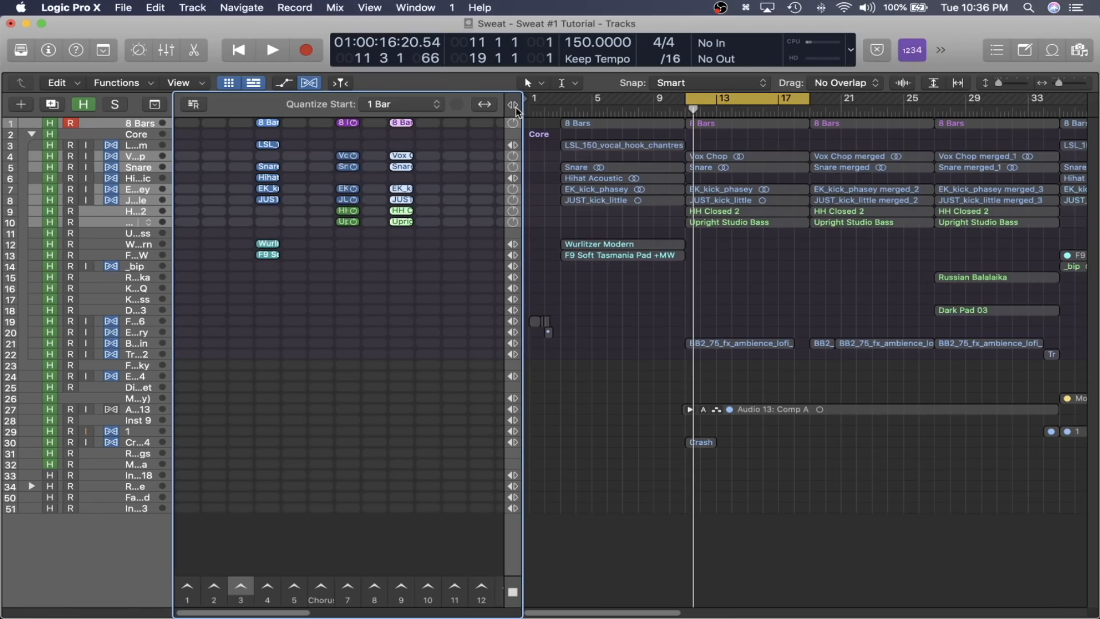
key(alt+b)
key(alt+l)
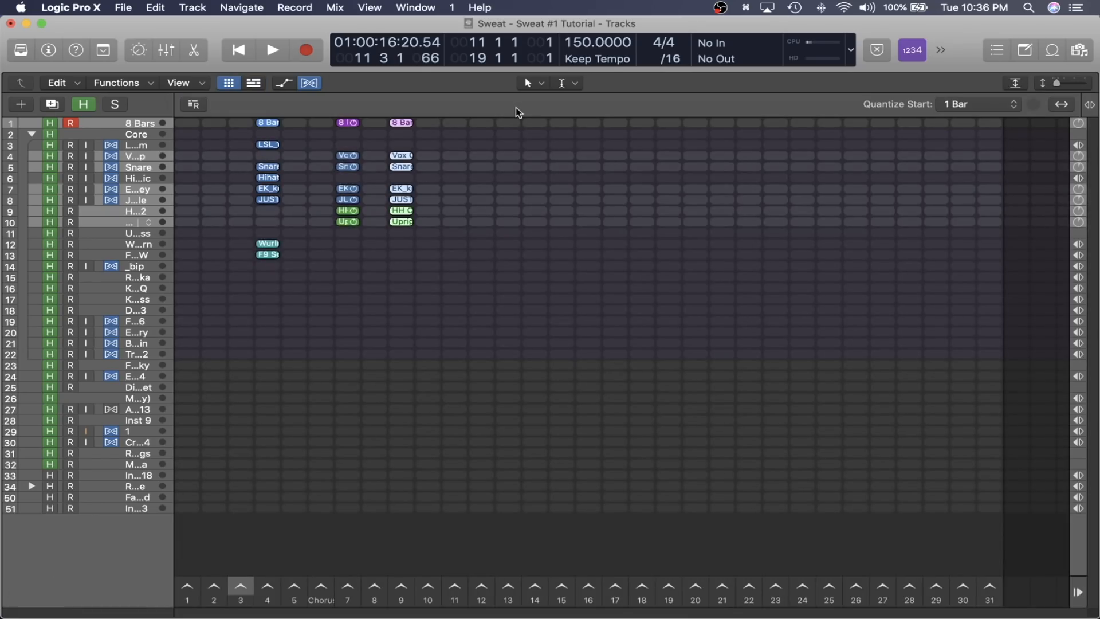
key(alt+b)
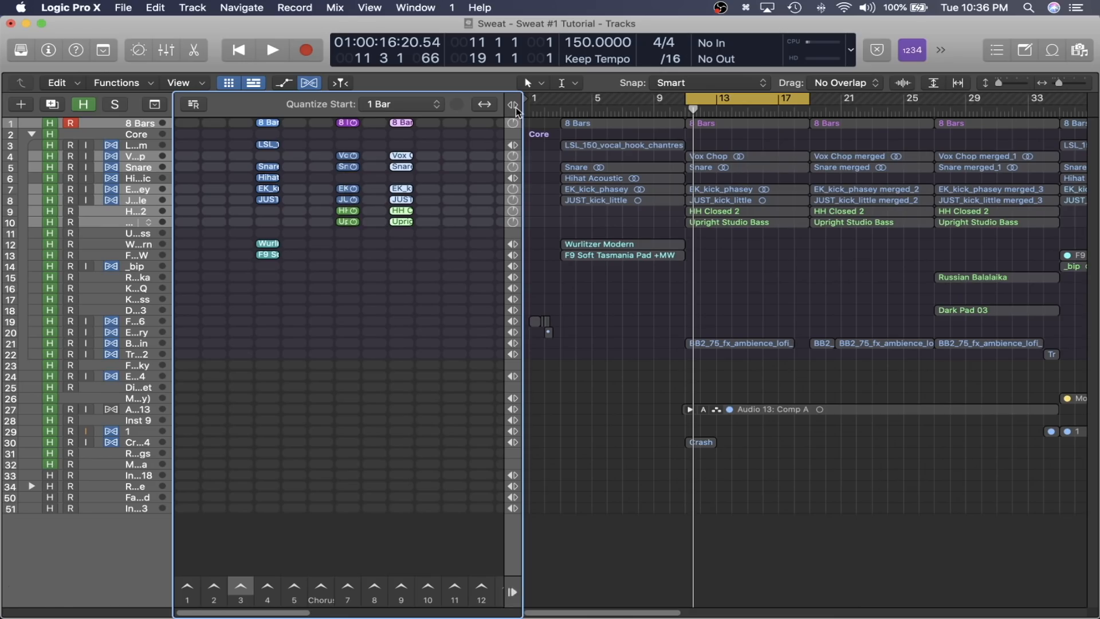
key(alt+v)
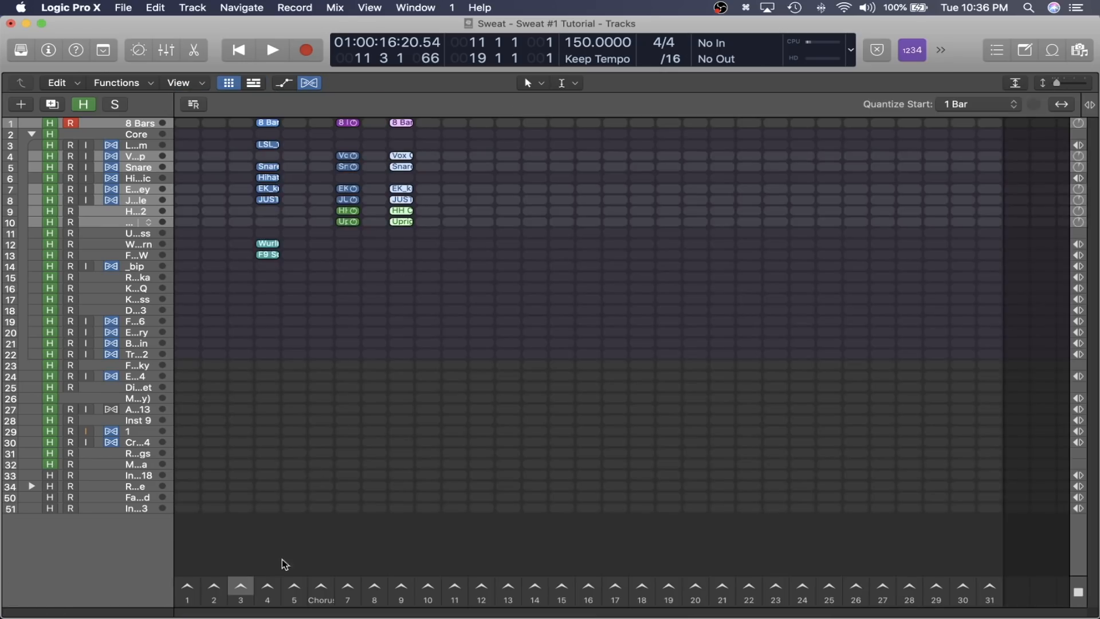
Examine the grid's cells at enlarged size, including the circular waveforms of the vocal hook, Snare and Hihat Acoustic loops
key(super+Down)
key(super+Down)
key(super+Down)
key(super+Down)
key(super+Down)
key(super+Down)
key(super+Down)
key(super+Down)
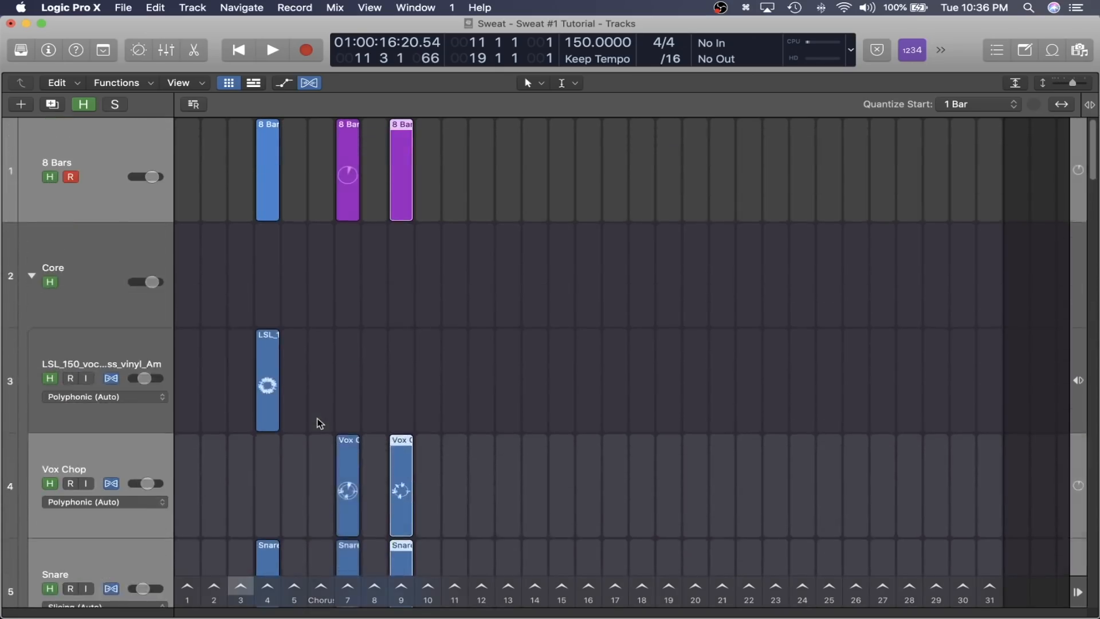
key(super+Right)
key(super+Right)
key(super+Right)
key(super+Right)
key(super+Up)
scroll(319, 423, left, 15)
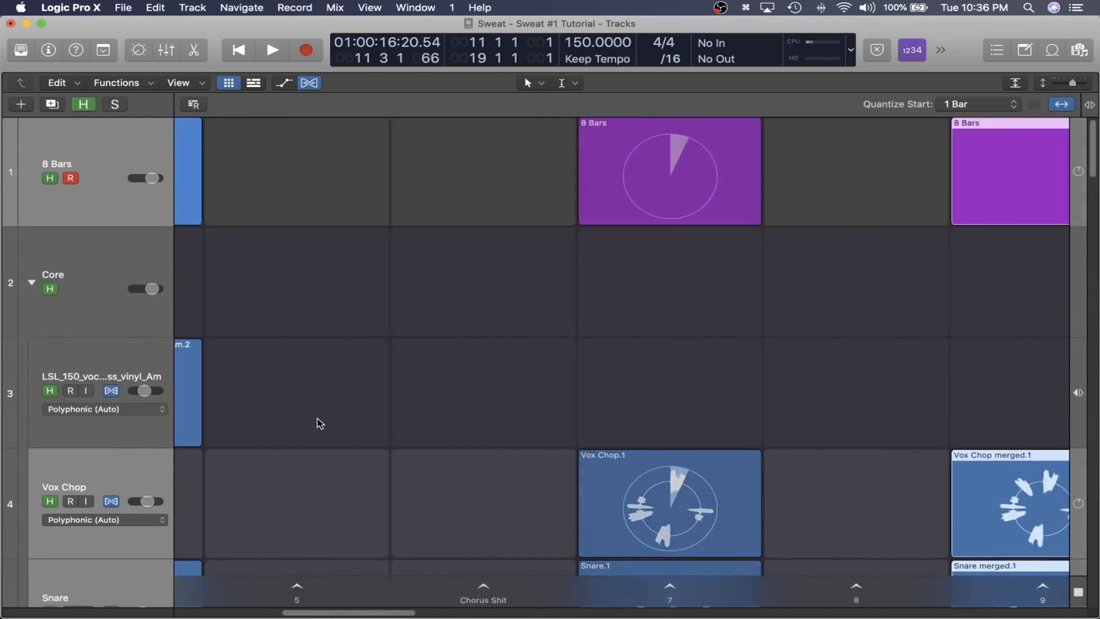
scroll(319, 423, down, 5)
scroll(319, 424, left, 3)
scroll(320, 423, down, 2)
scroll(317, 422, up, 5)
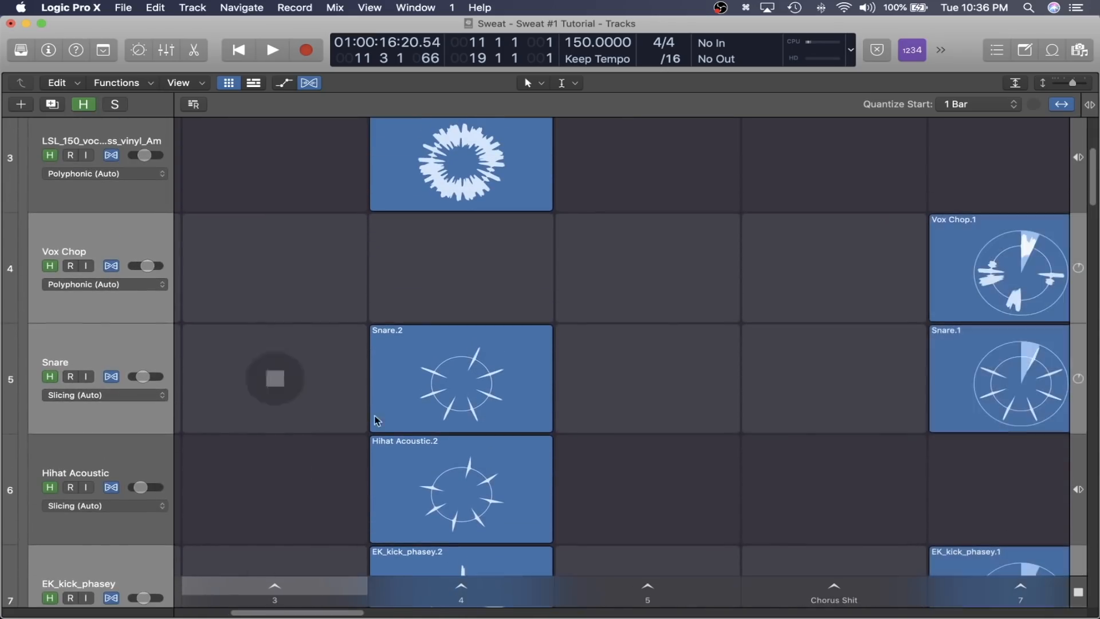
scroll(541, 237, up, 1)
Select the empty scene 4 cell on track 16 and try the EK_kick_phasey.2 cell in the same scene
key(super+Up)
key(super+Up)
key(super+Up)
key(super+Up)
key(super+Up)
key(super+Up)
key(super+Up)
key(super+Up)
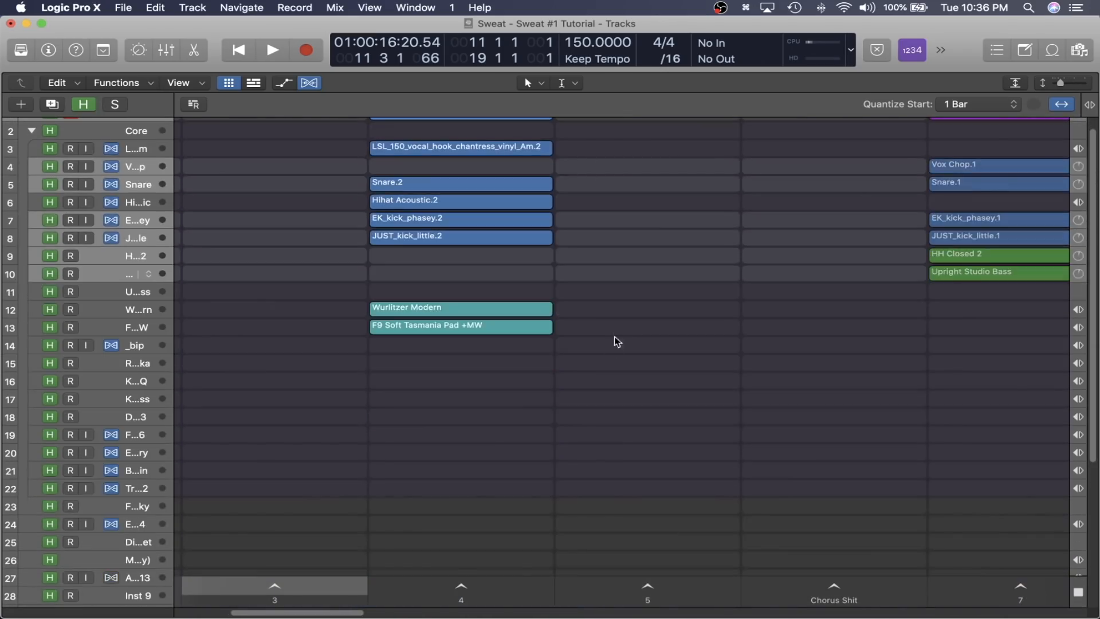
click(484, 382)
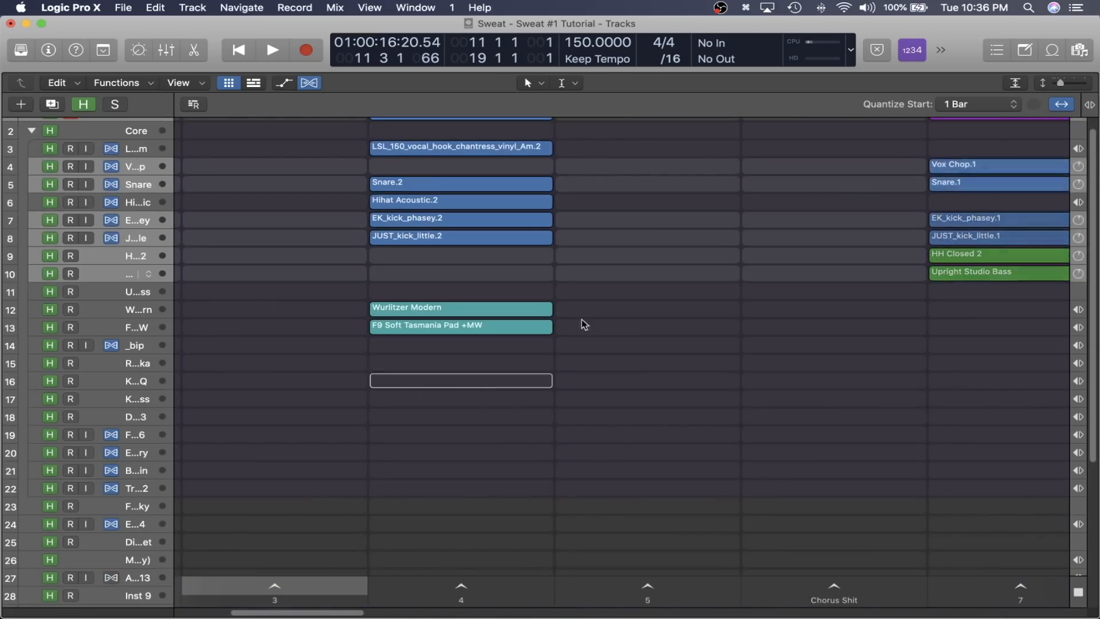
click(506, 220)
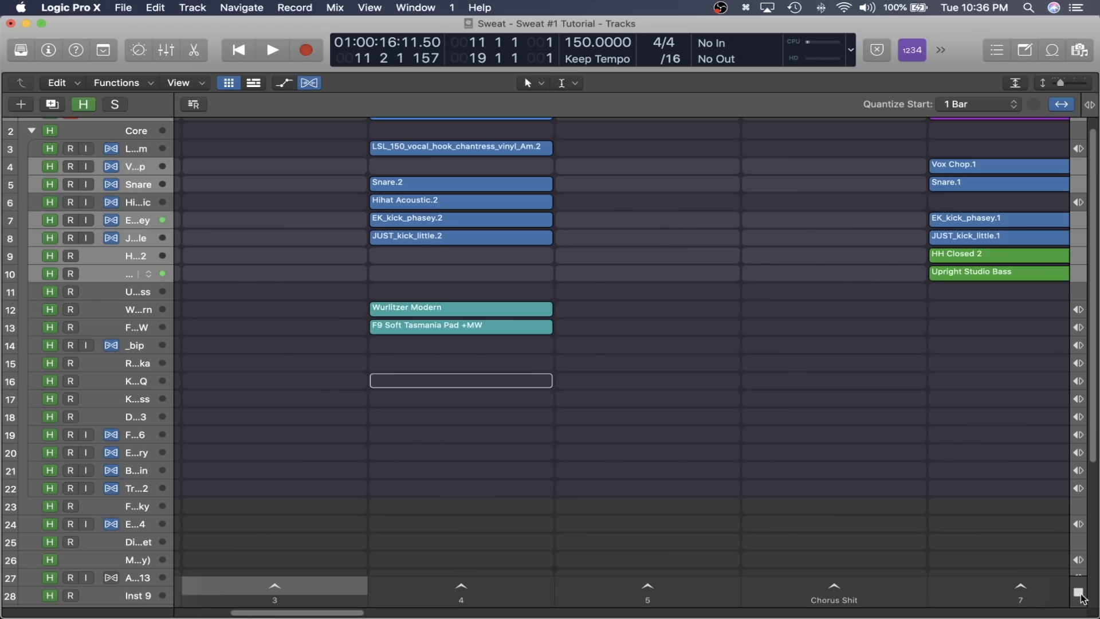
Select the empty scene 5 cell on track 14 and try the F9 Soft Tasmania Pad +MW cell in scene 4
click(606, 347)
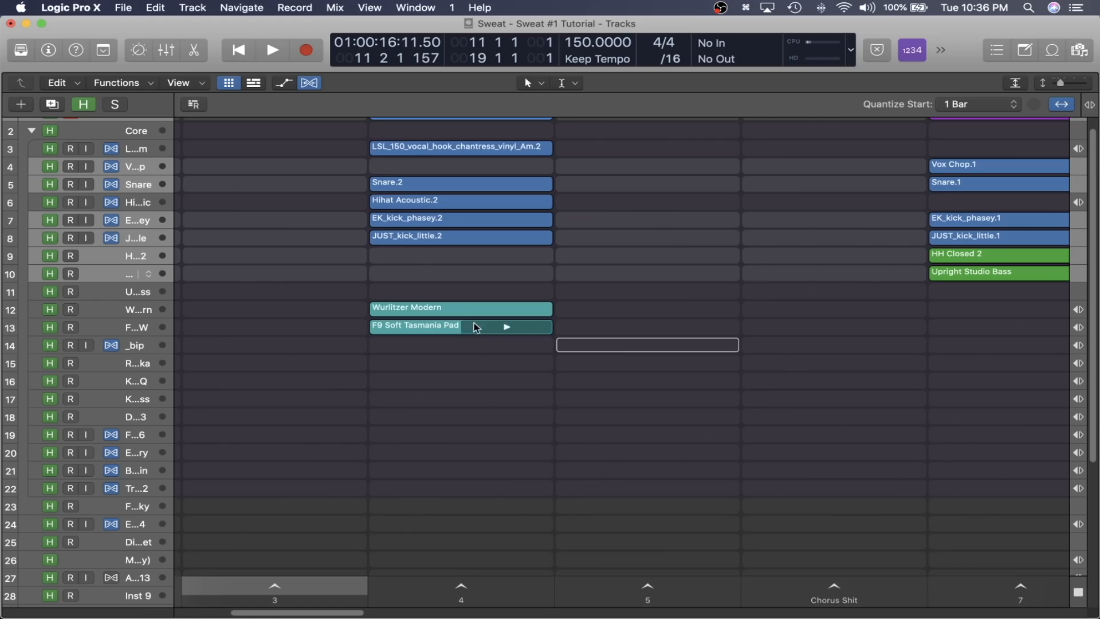
click(507, 327)
key(space)
Play the Wurlitzer Modern cell in scene 4, stop it, and briefly play all of scene 7's cells
key(super+Left)
key(super+Left)
key(super+Left)
key(super+Left)
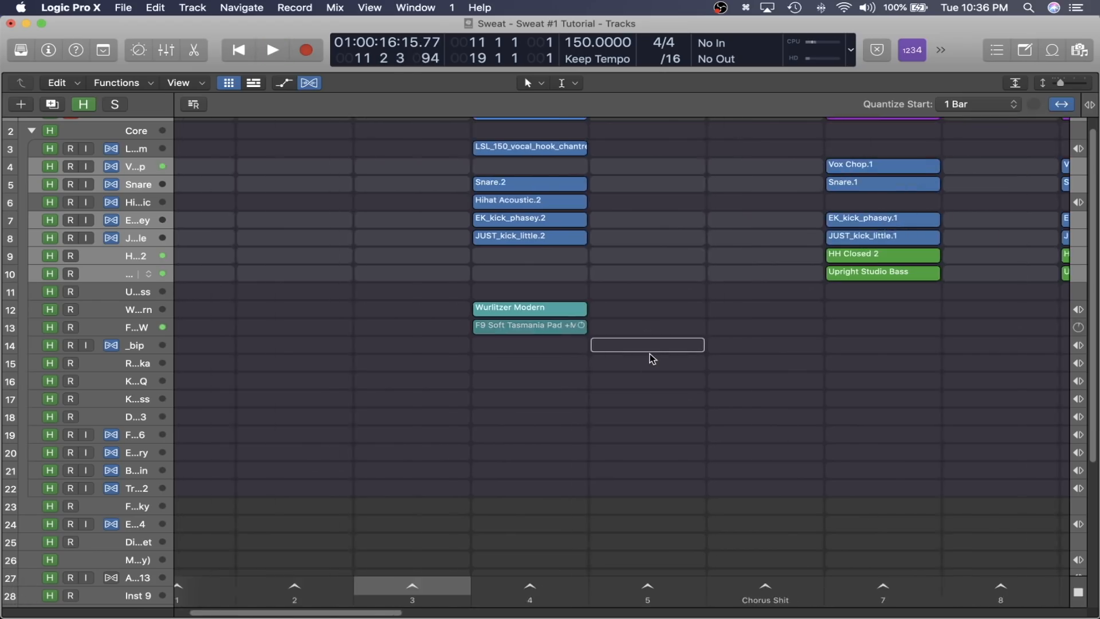
scroll(447, 315, down, 10)
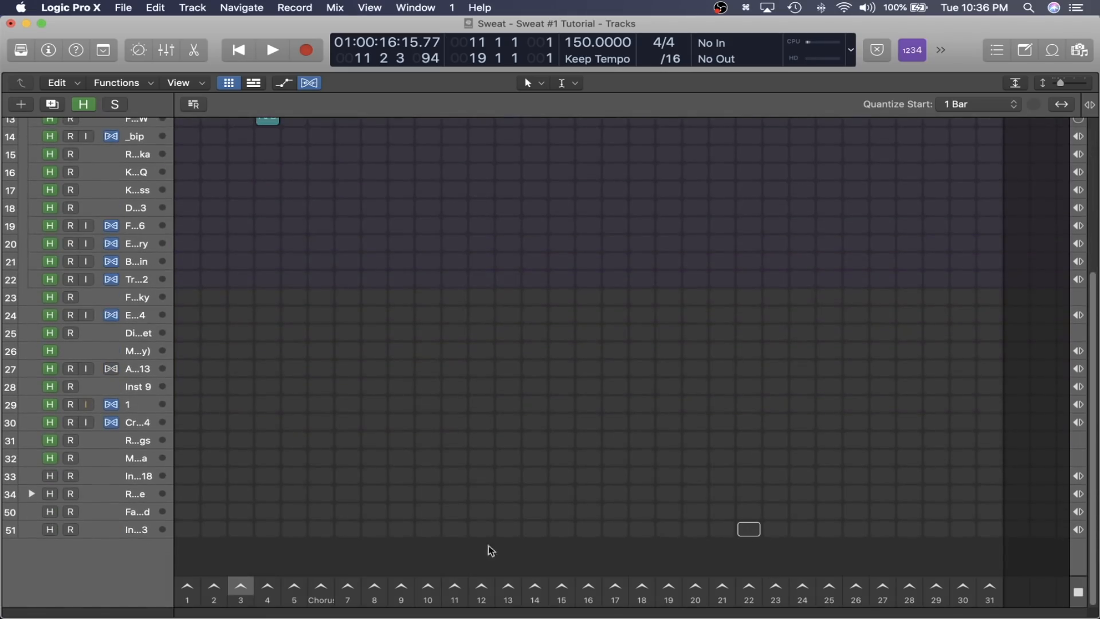
scroll(364, 456, up, 10)
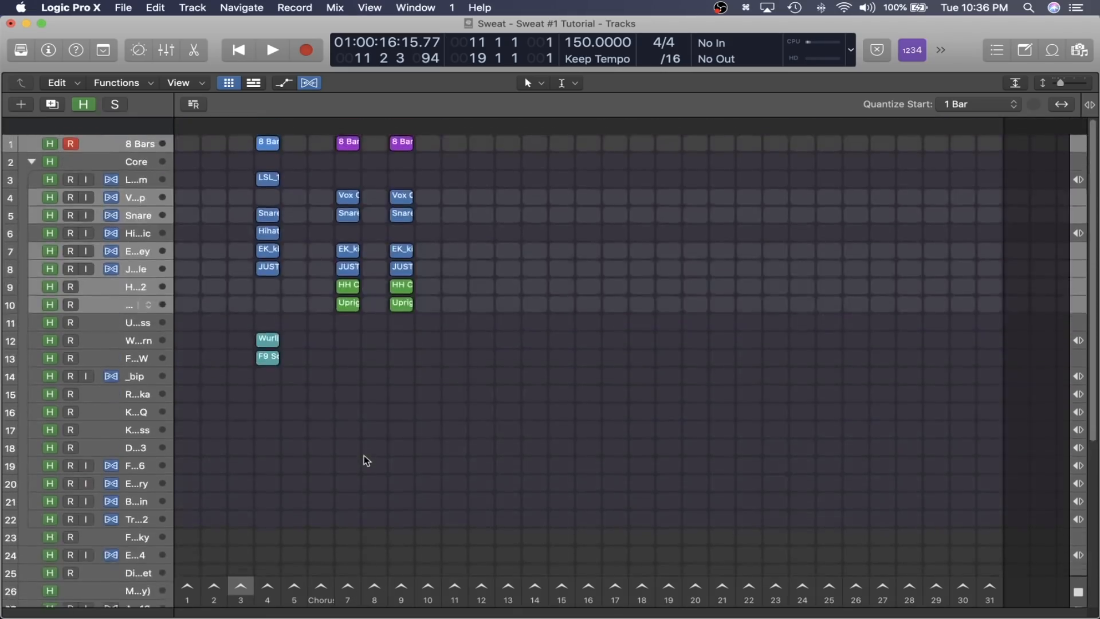
click(271, 324)
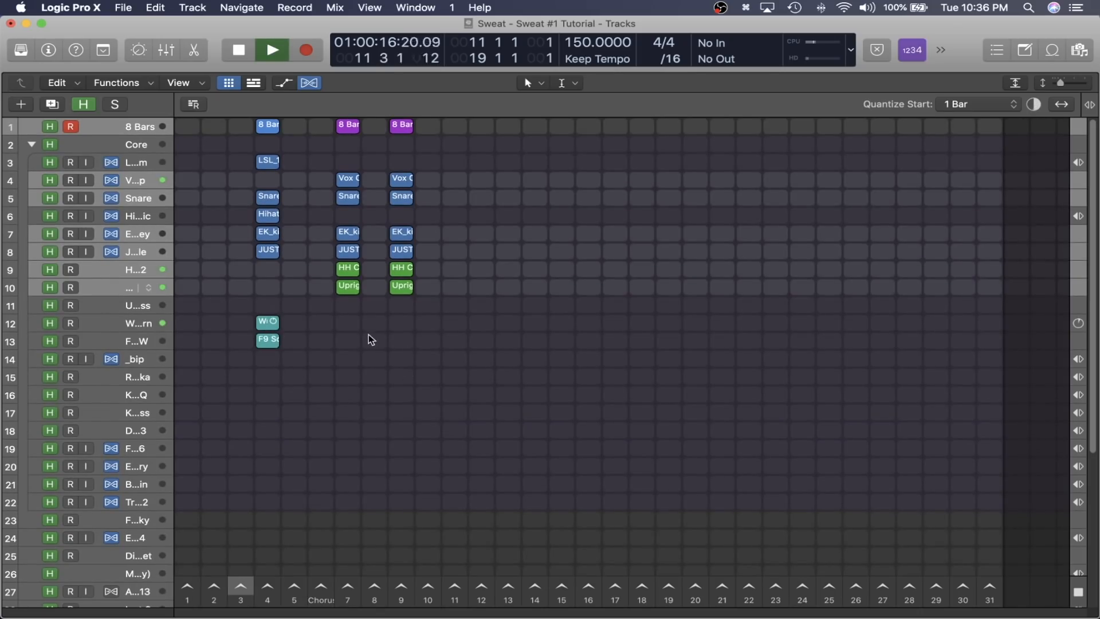
key(space)
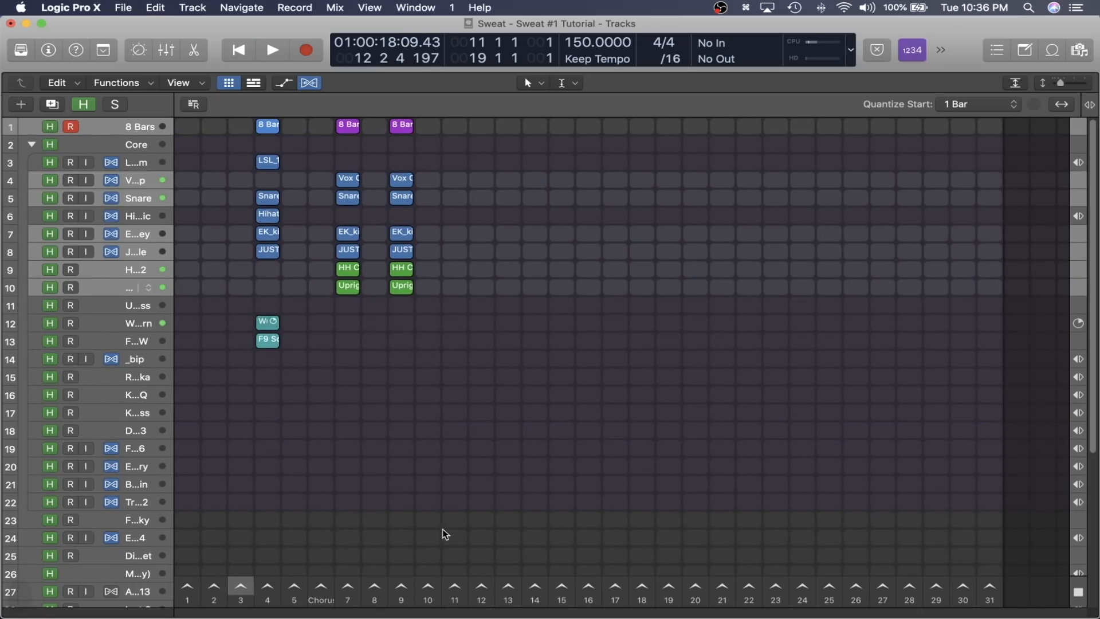
click(348, 589)
key(space)
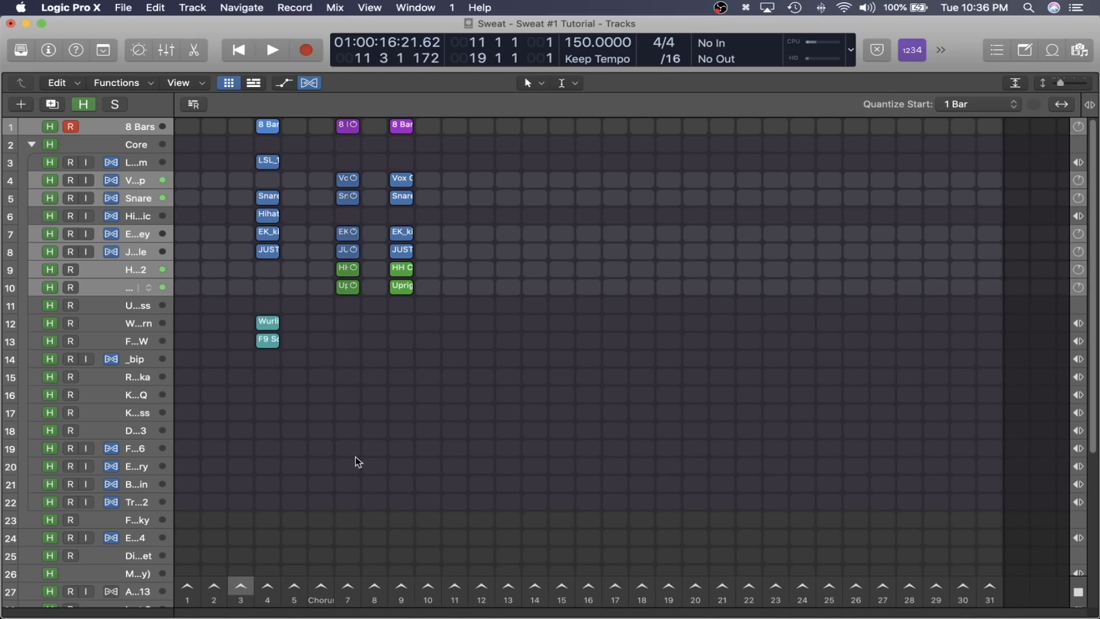
Duplicate the last instrument track, number 51, as a new empty track 52
key(super+Up)
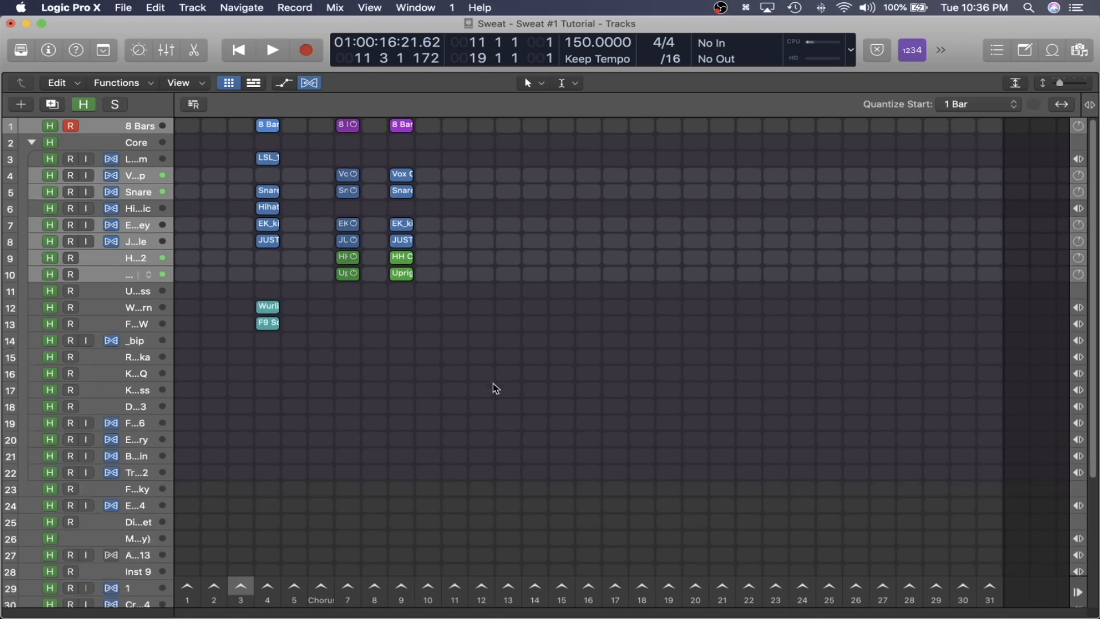
key(super+Up)
click(163, 458)
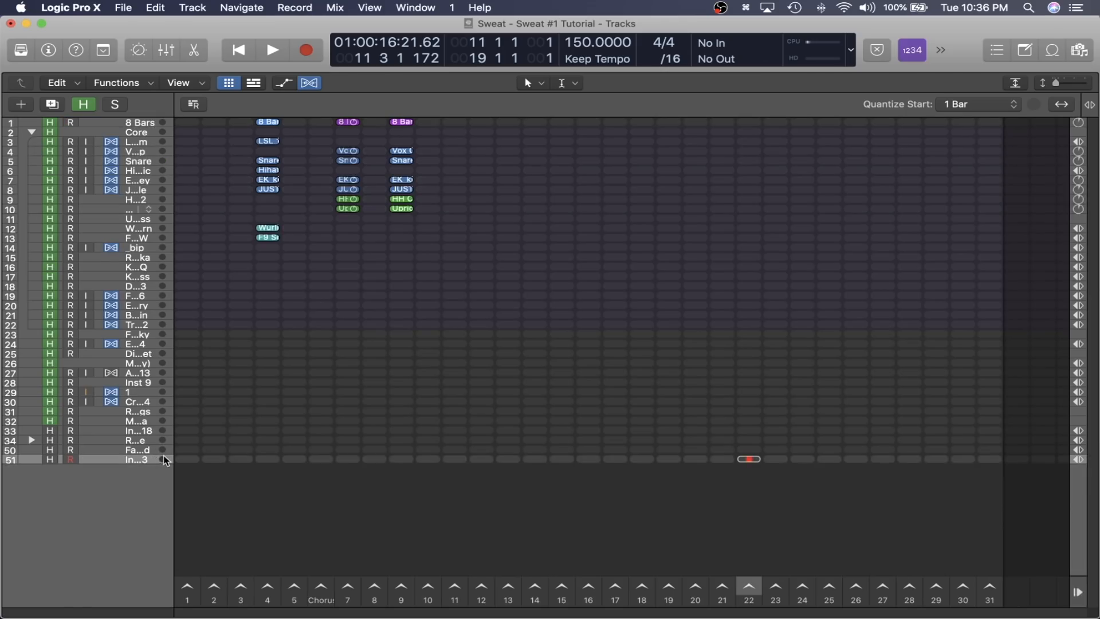
key(super+d)
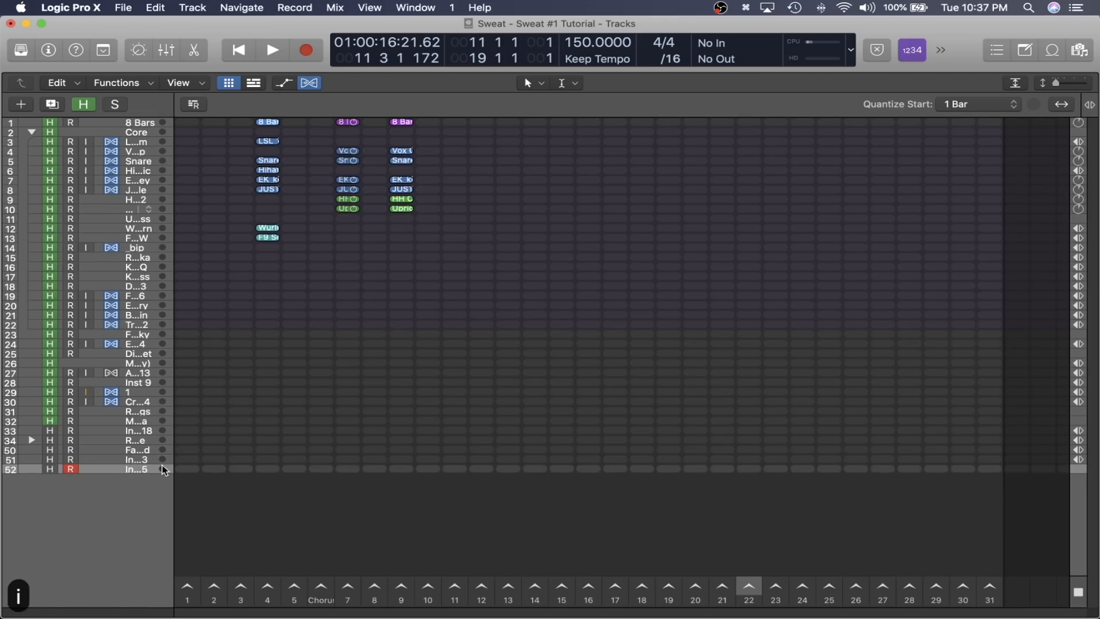
Load the Marimba patch from the Library's Mallet category on track 52 and close the Library
key(i)
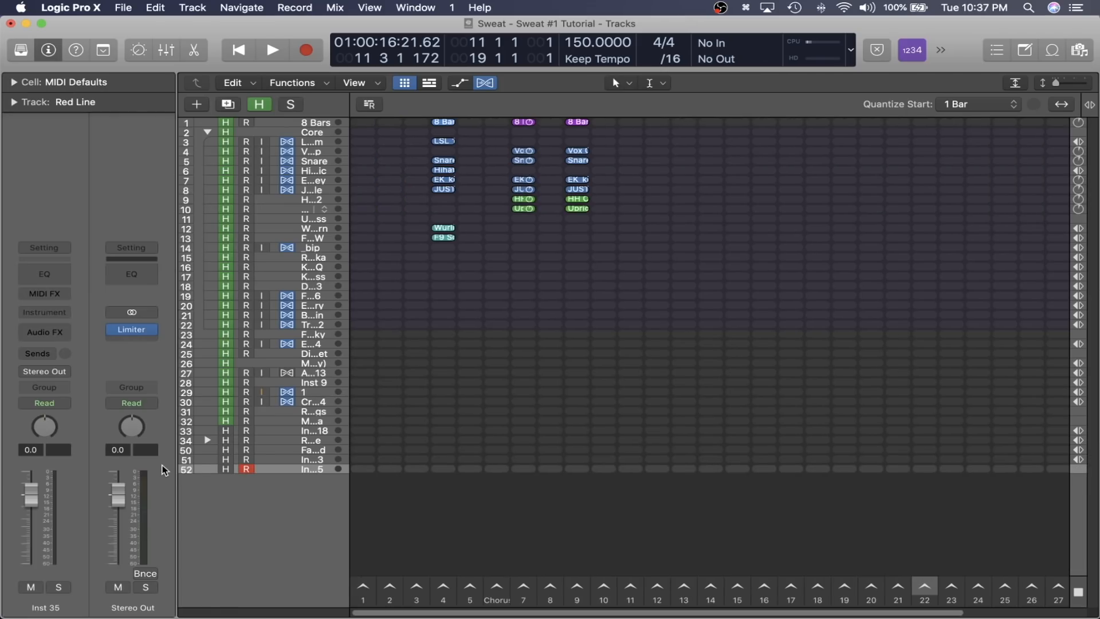
key(y)
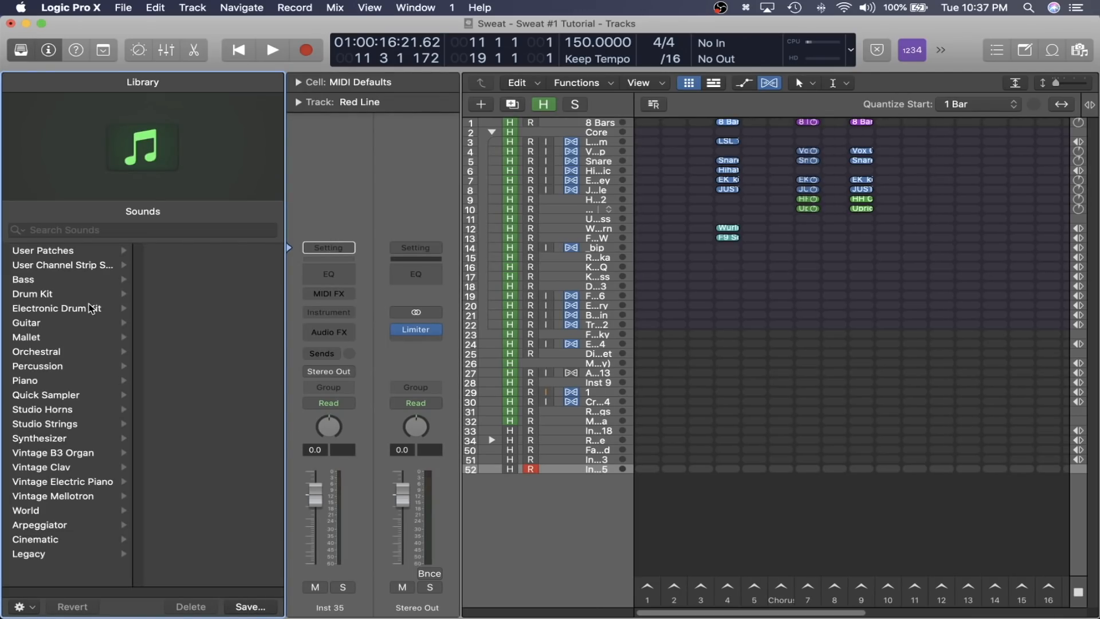
click(89, 323)
click(78, 338)
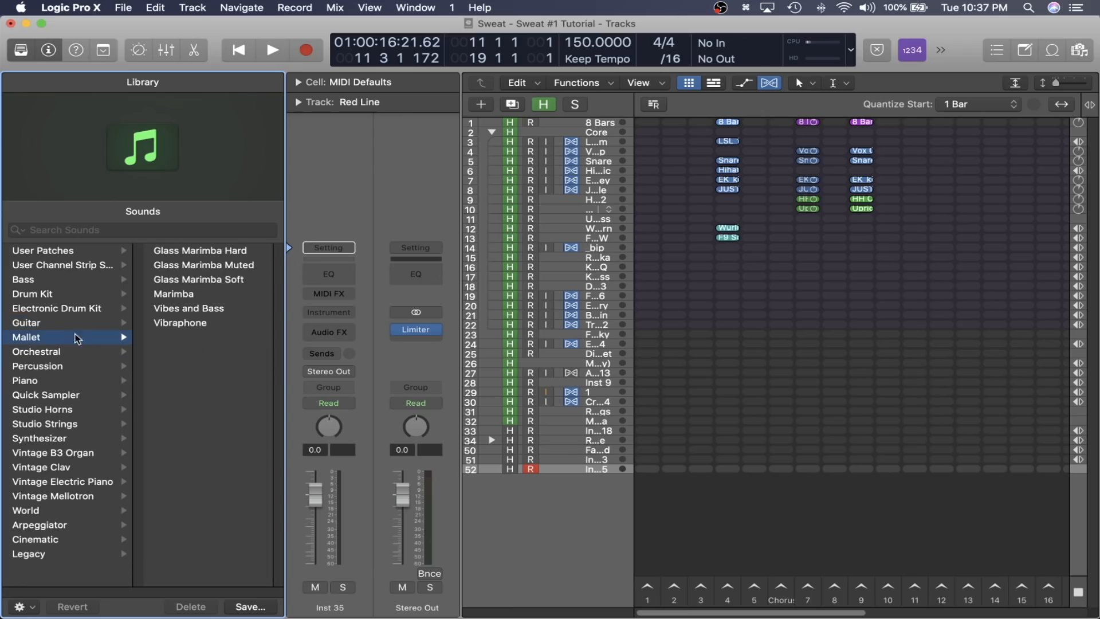
click(207, 295)
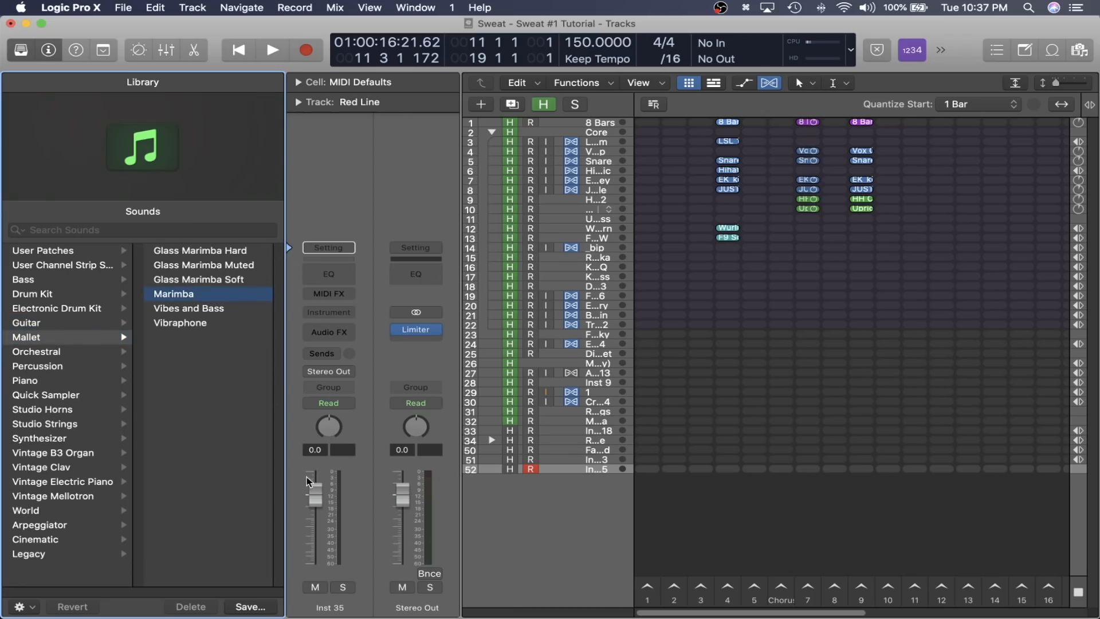
key(y)
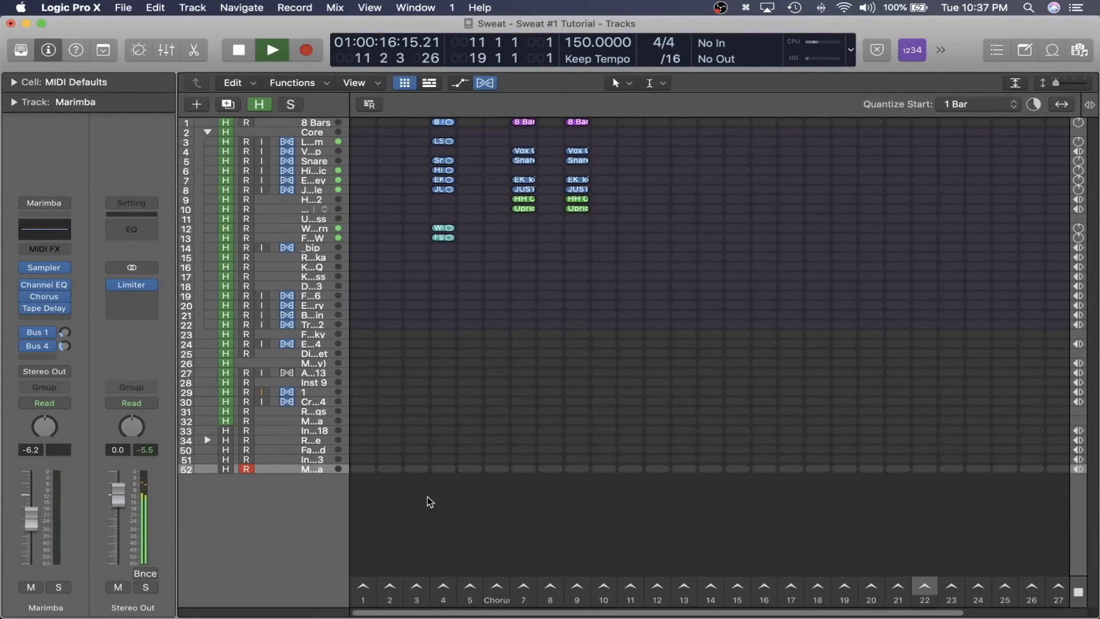
Rehearse a Marimba melody with Musical Typing at octave C4 over scene 4's playback, stop, and close the keyboard
key(super+k)
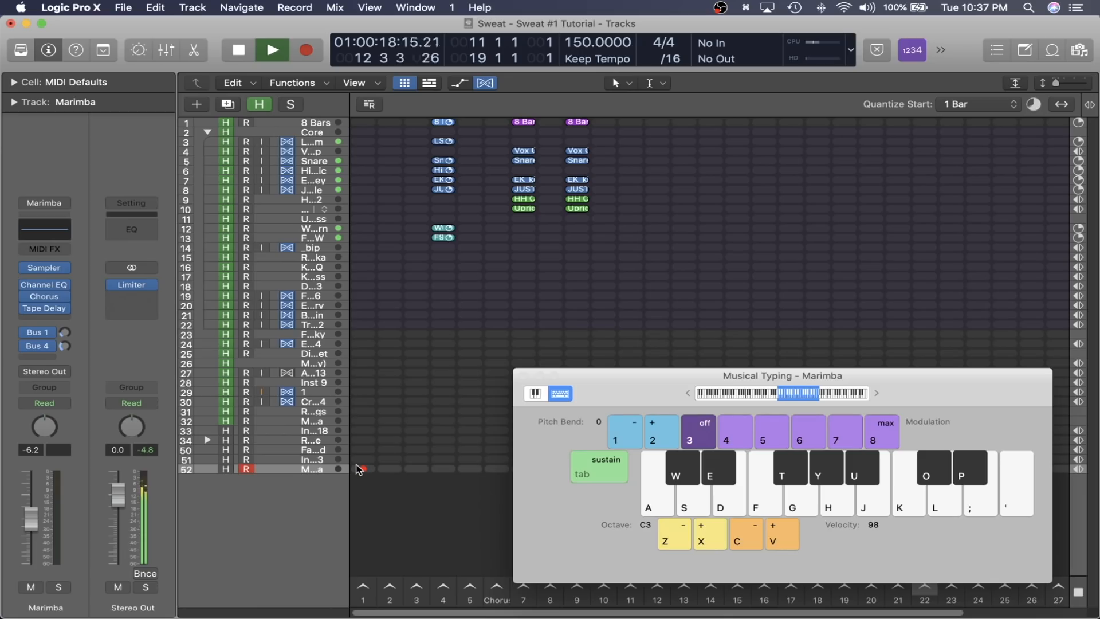
key(x)
key(u)
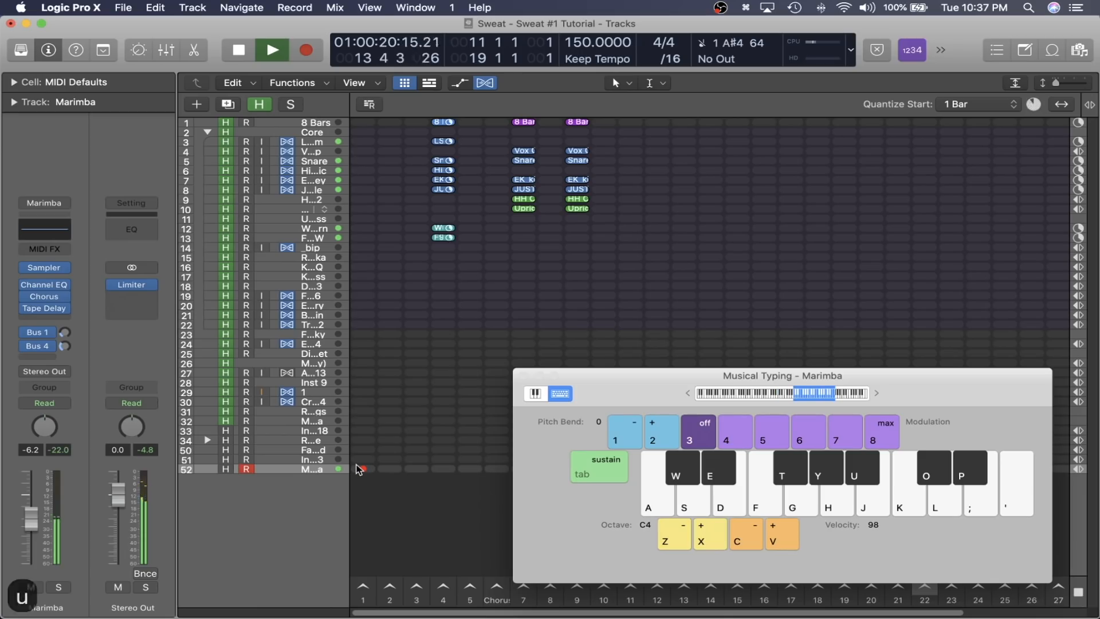
key(o)
key(p)
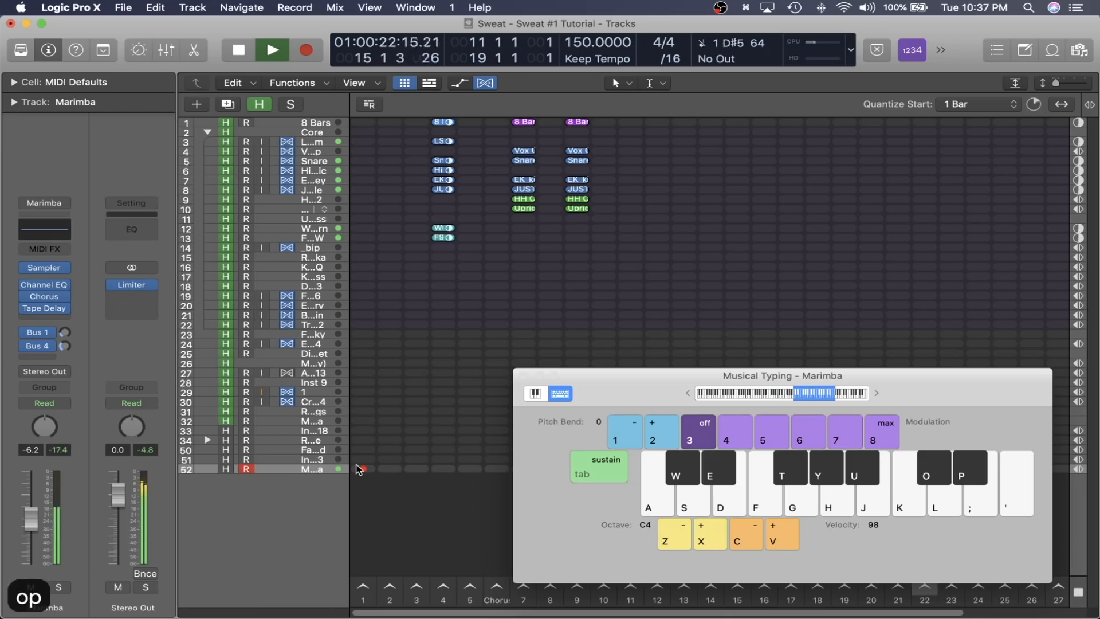
key(p)
key(o)
key(j)
key(j)
key(u)
key(y)
key(space)
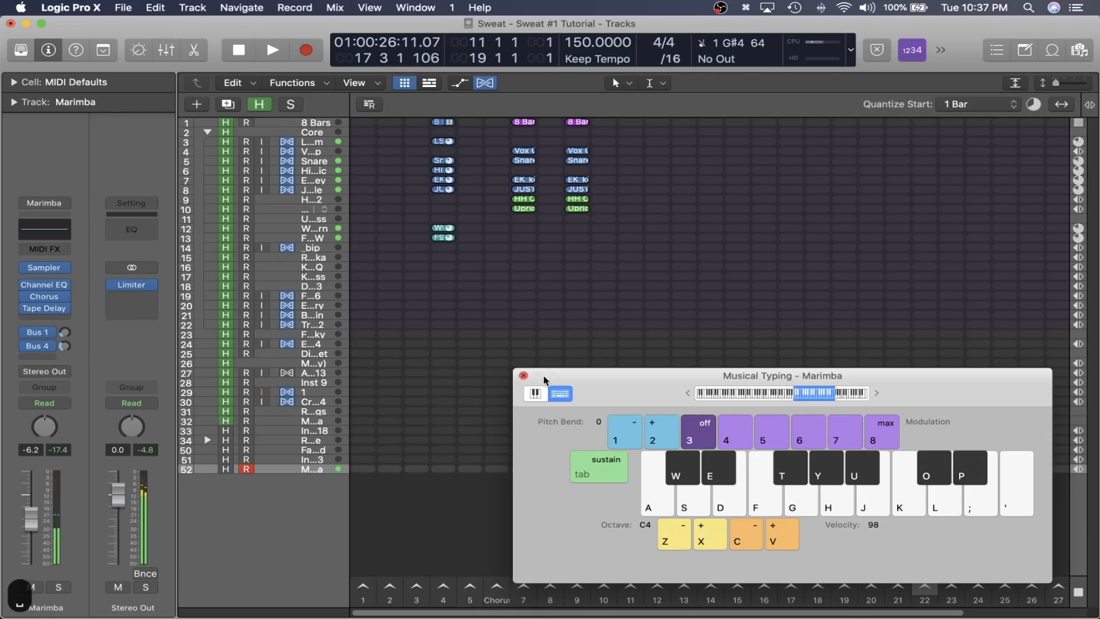
click(522, 373)
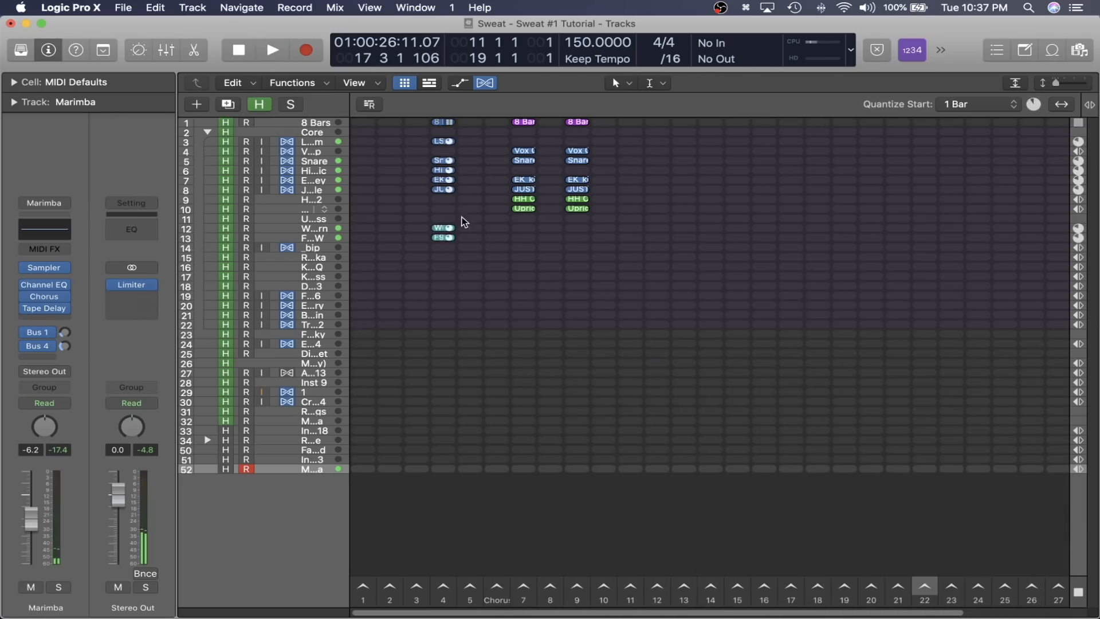
Copy the Hihat Acoustic, EK_kick_phasey, JUST_kick_little, Wurlitzer Modern and F9 Soft Tasmania Pad cells from scene 4 into scene 5
key(space)
key(space)
key(space)
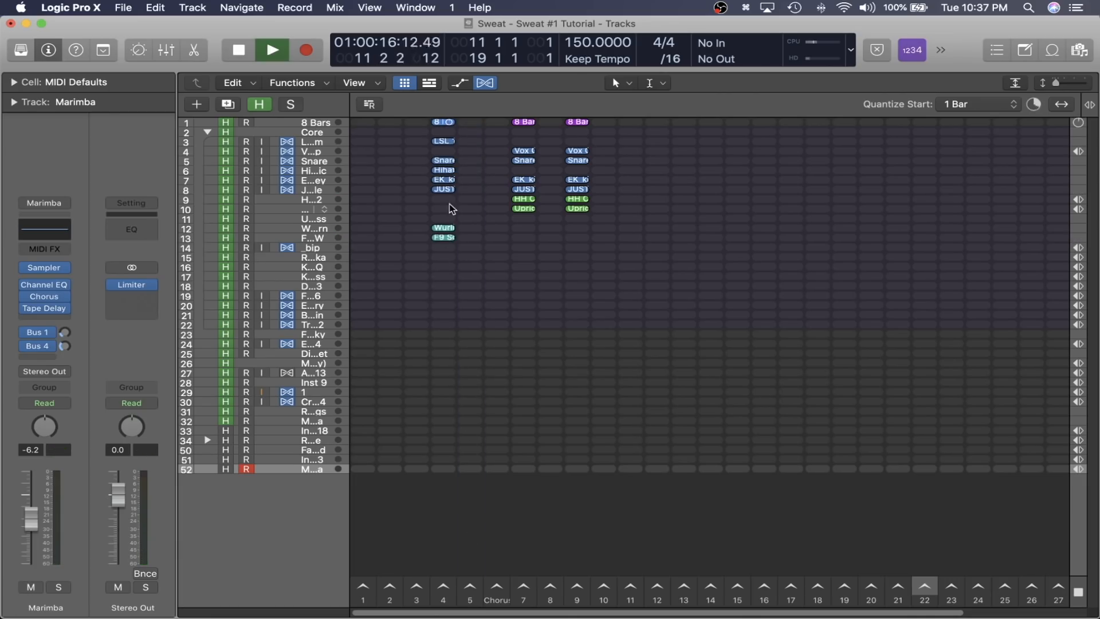
key(space)
drag(449, 262, 467, 171)
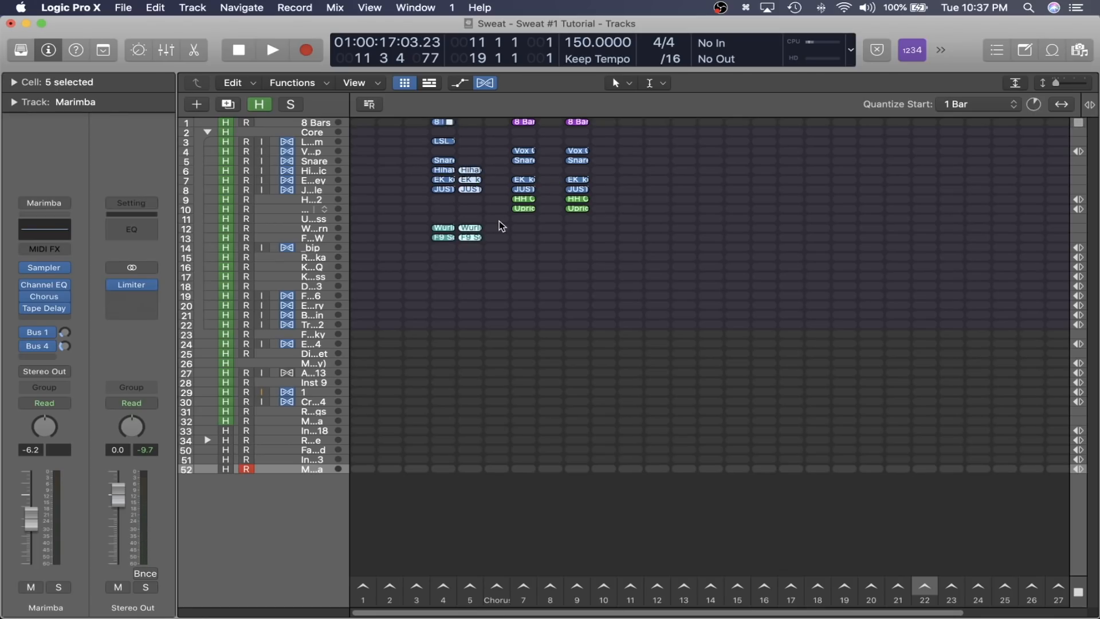
Delete the F9 Soft Tasmania Pad cell from scene 5
key(z)
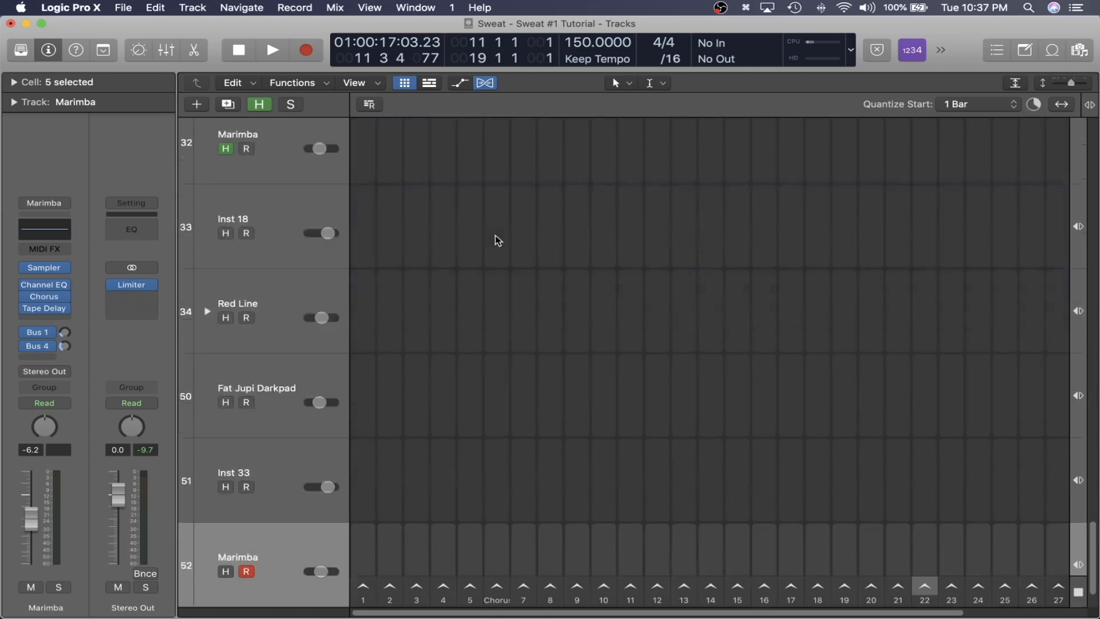
key(z)
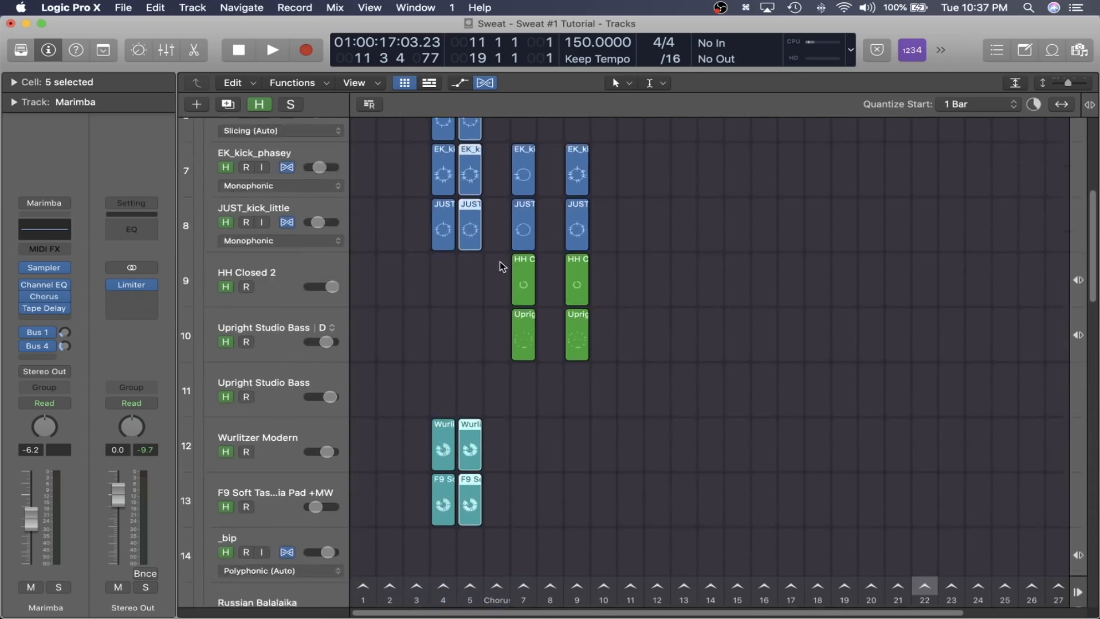
click(523, 425)
click(474, 457)
key(Delete)
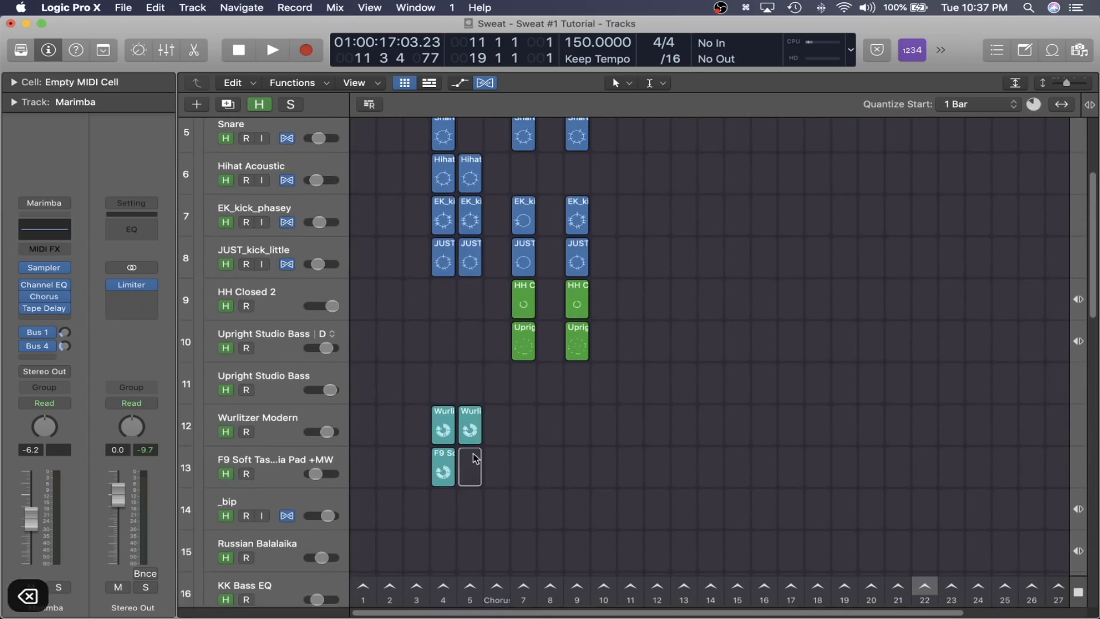
Try recording Marimba notes with Musical Typing into the scene 5 cell on track 52, and undo the take
key(z)
click(475, 458)
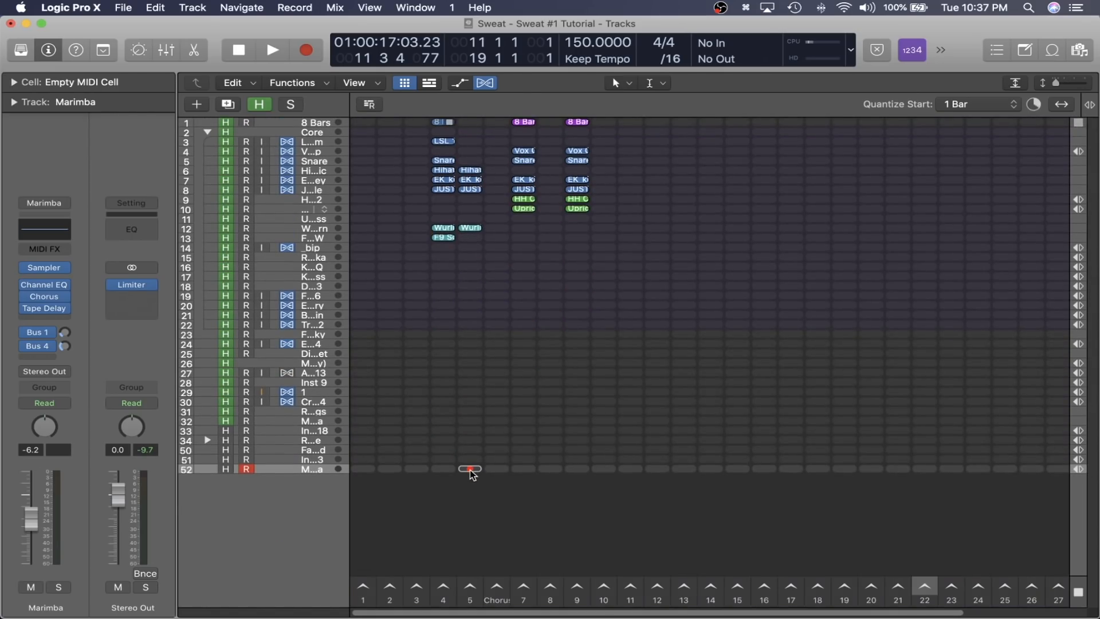
click(470, 469)
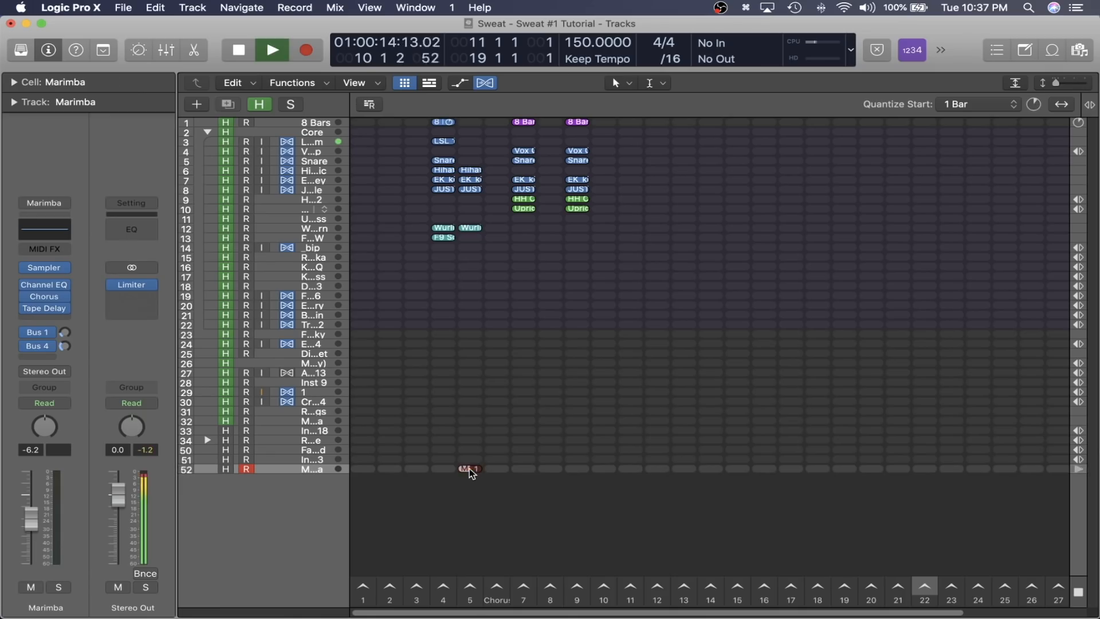
key(super+k)
key(o)
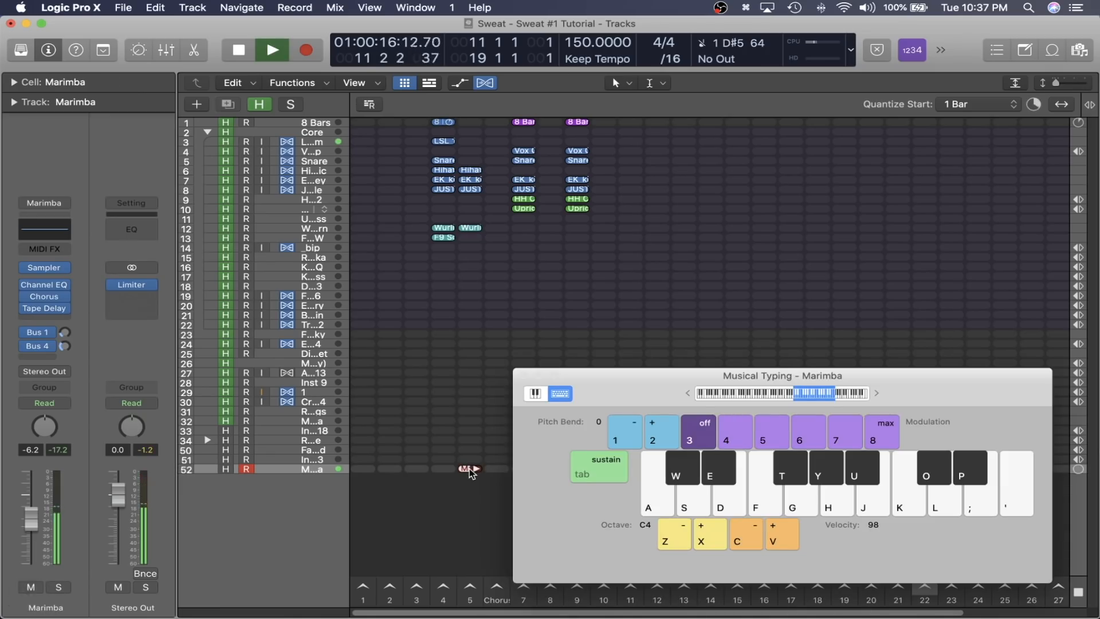
key(space)
click(470, 574)
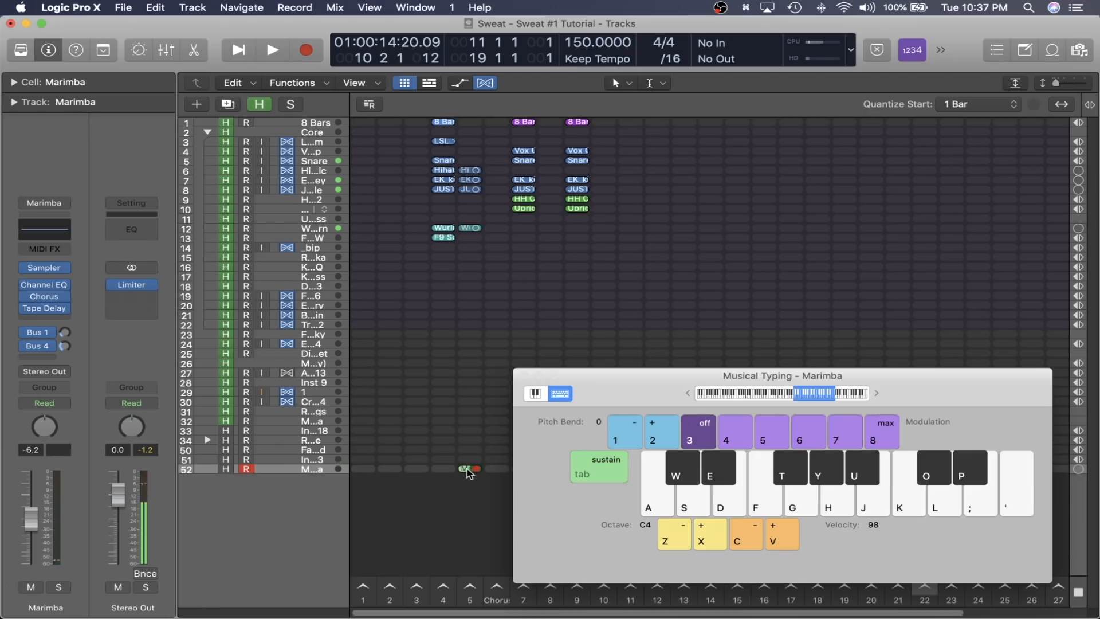
key(super+z)
Play scene 5's cells and move the Musical Typing window away from the scene triggers
click(470, 588)
key(space)
drag(660, 374, 658, 115)
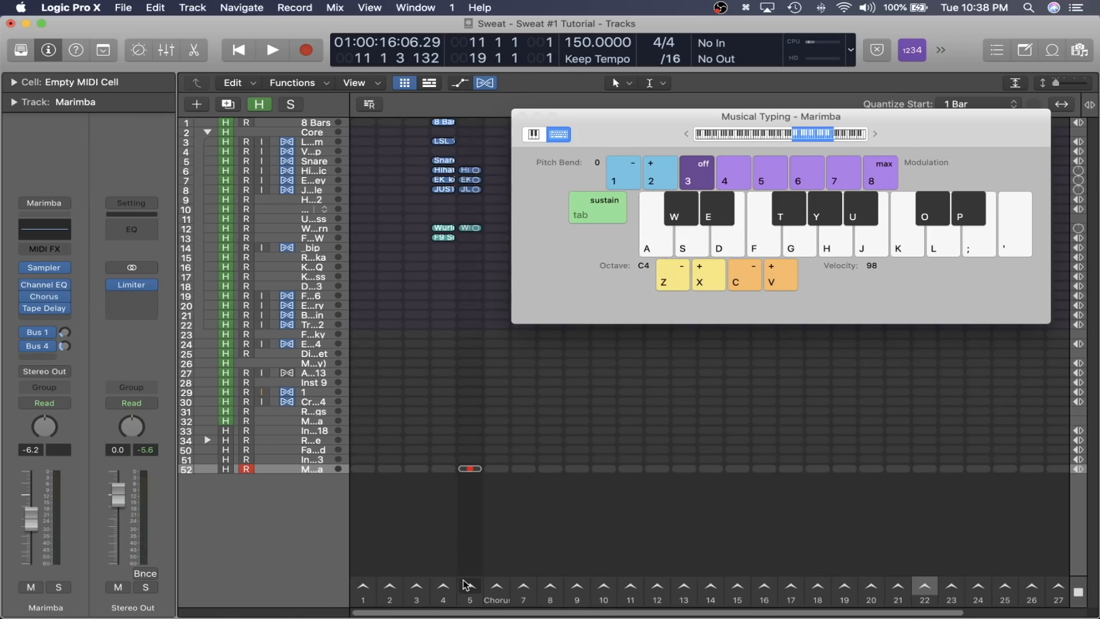
click(467, 586)
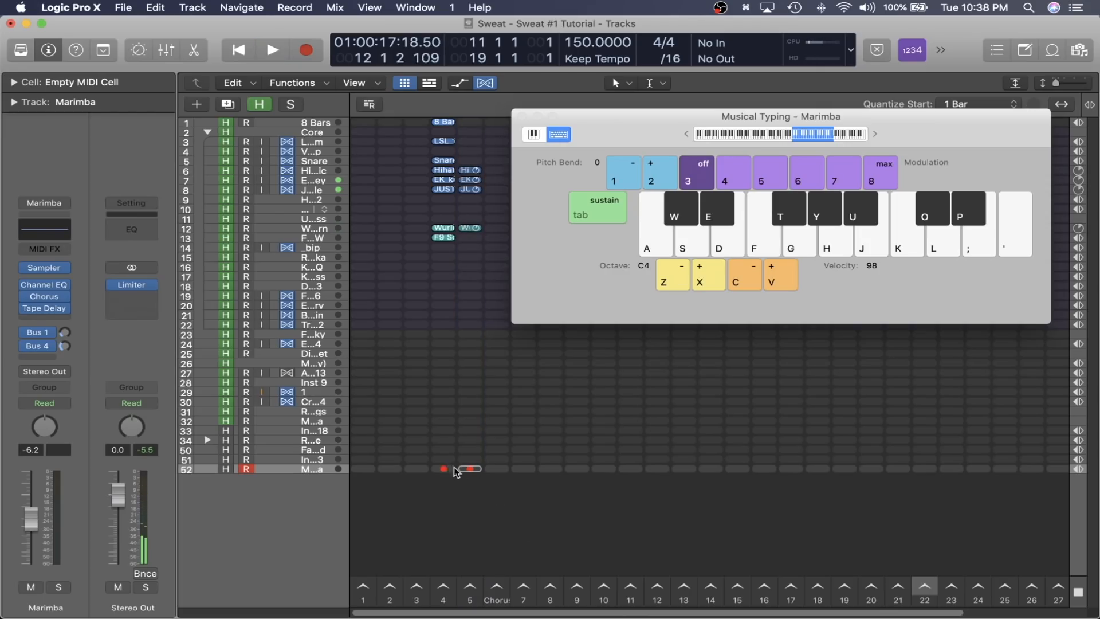
Record a Marimba phrase with Musical Typing into the scene 5 cell on track 52, and close the Musical Typing window
click(470, 469)
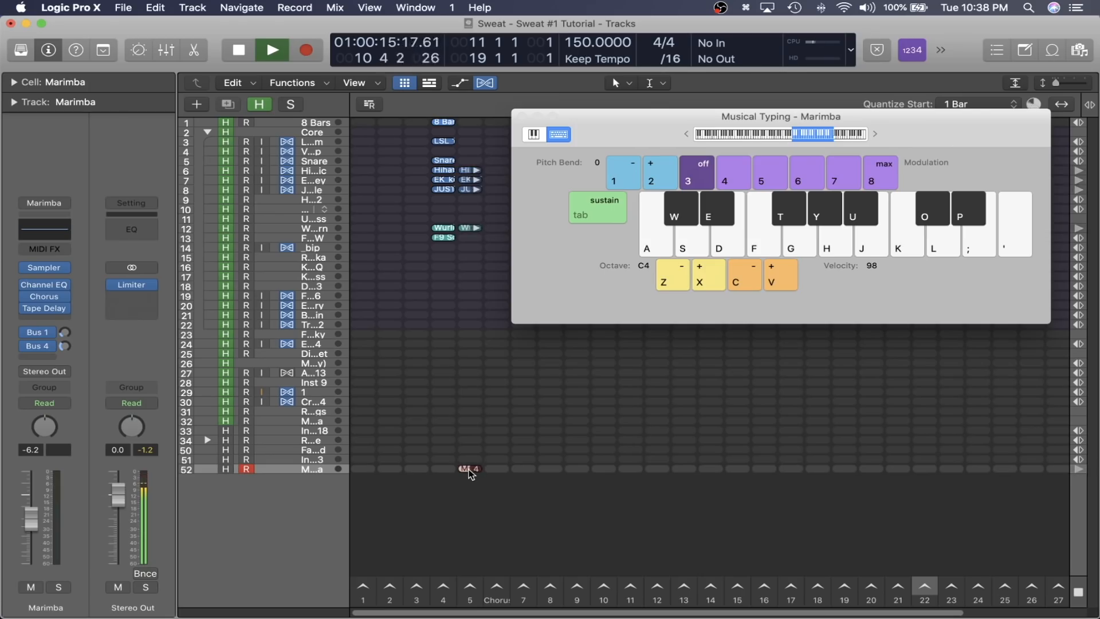
key(o)
key(p)
key(o)
key(j)
key(u)
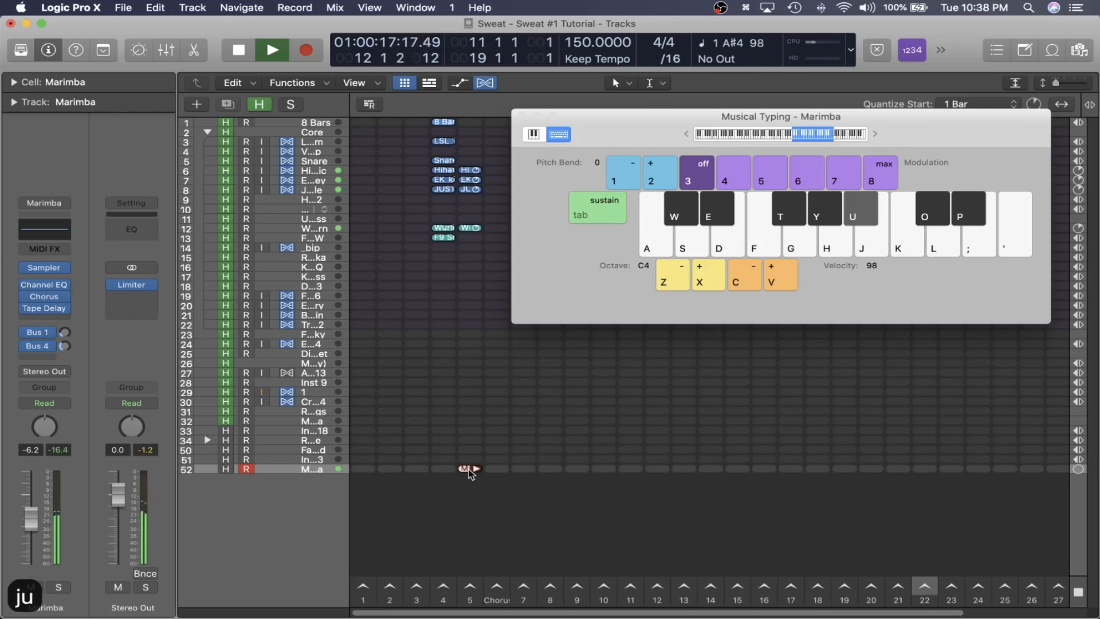
key(u)
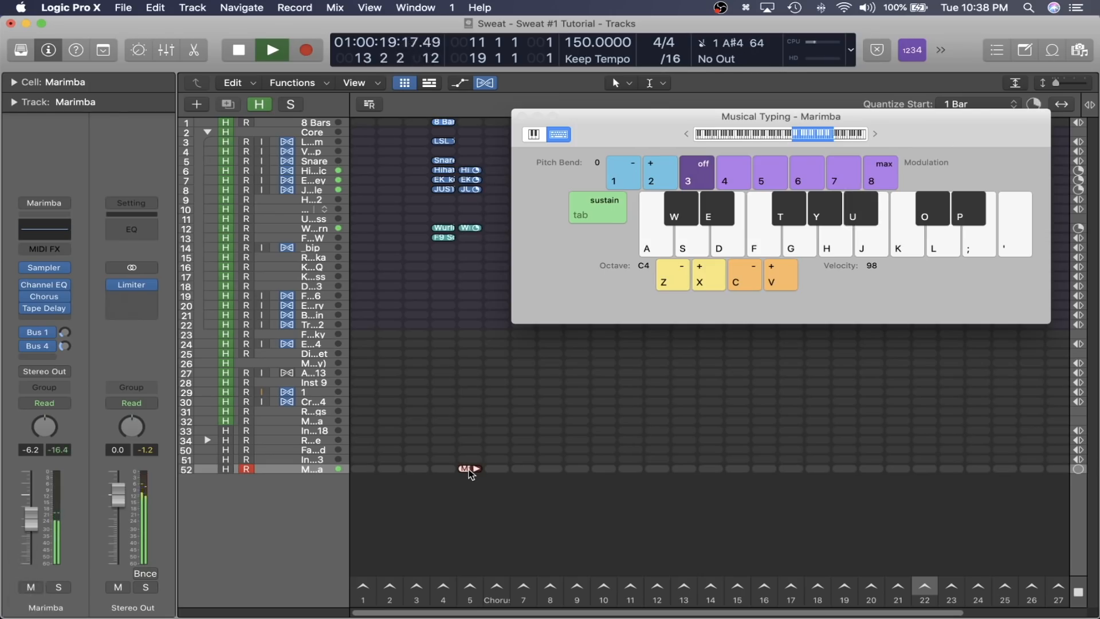
key(e)
key(e)
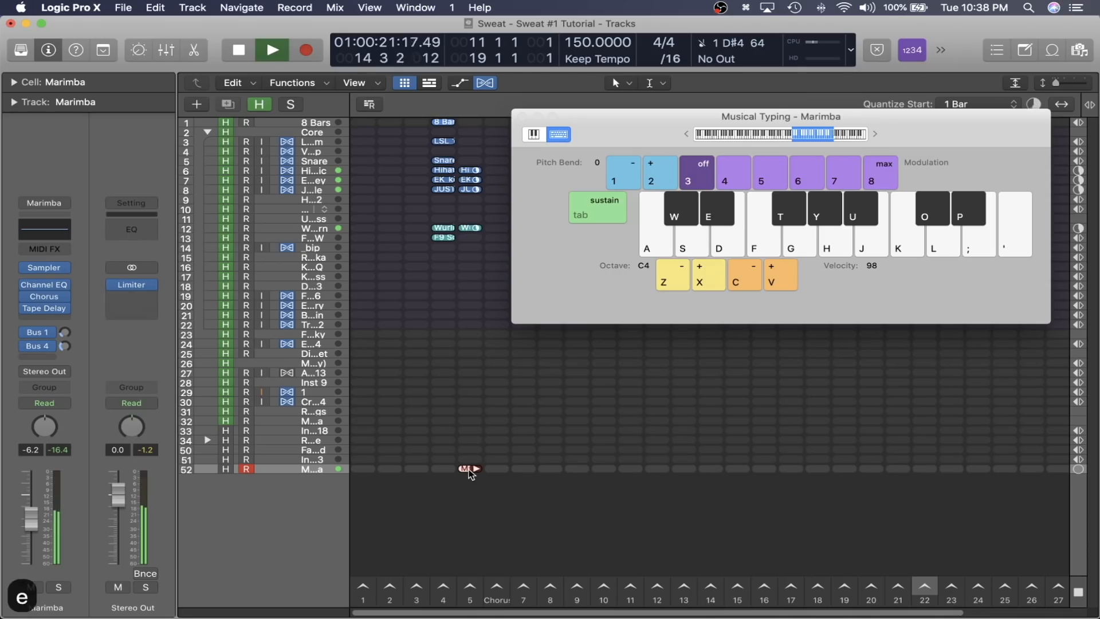
key(space)
key(super+k)
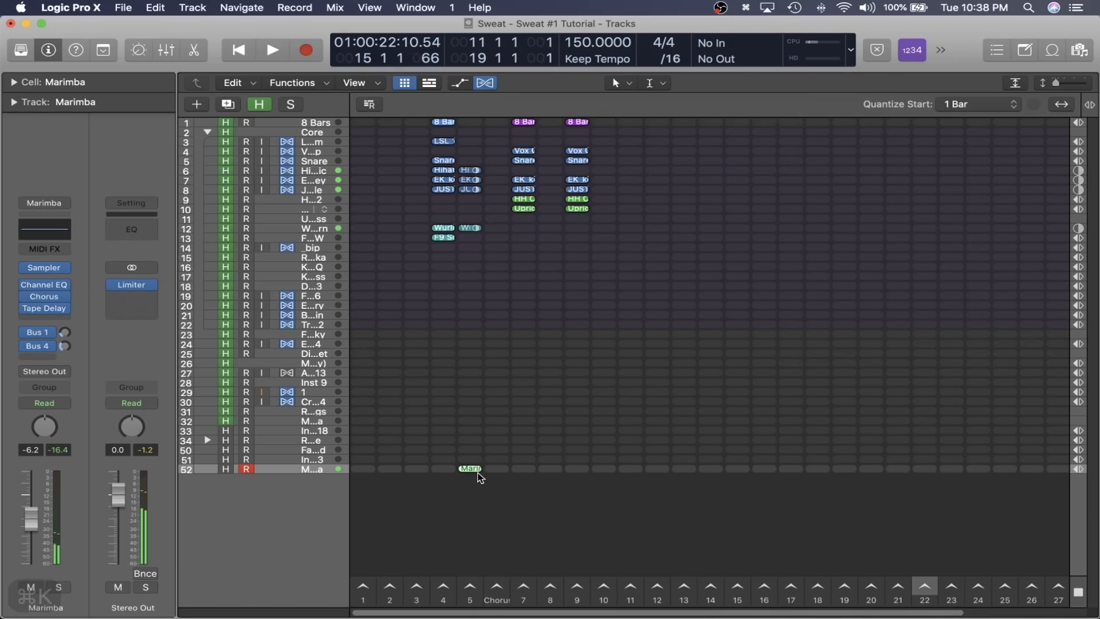
Open the recorded Marimba cell in the Piano Roll, examine its notes, and close the editor
double_click(467, 469)
scroll(560, 366, right, 10)
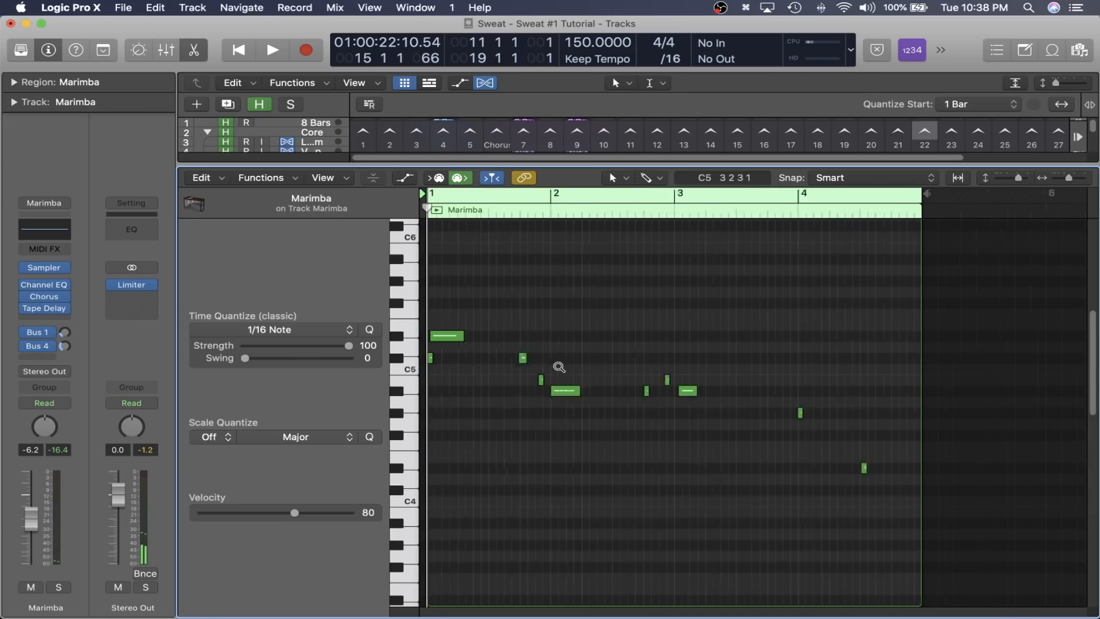
scroll(559, 367, up, 6)
scroll(560, 367, down, 6)
scroll(644, 366, left, 10)
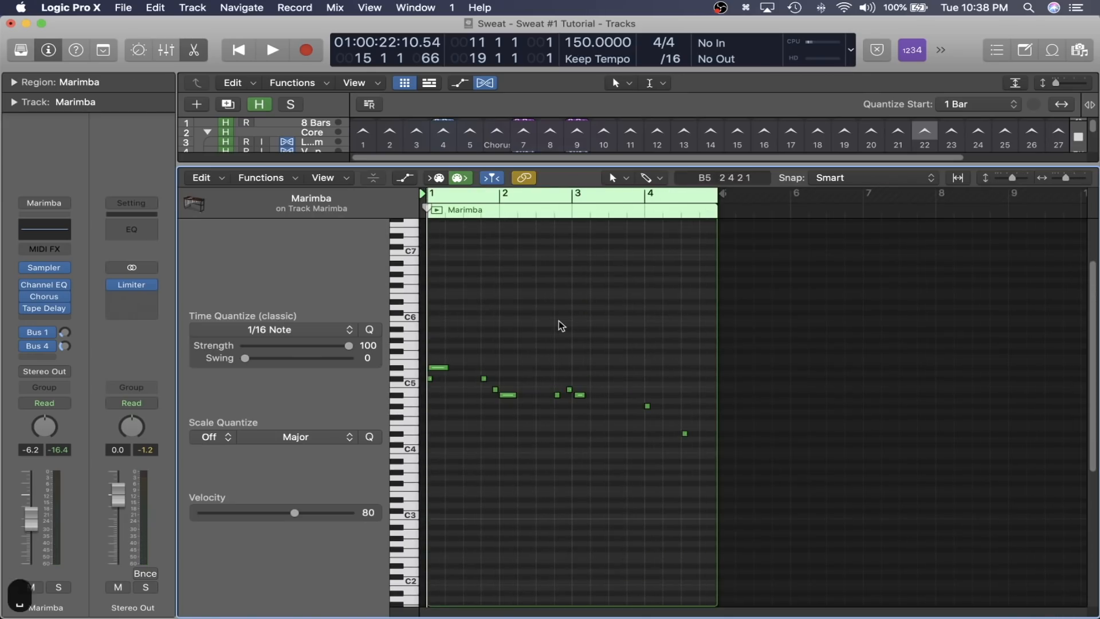
key(space)
key(space)
key(e)
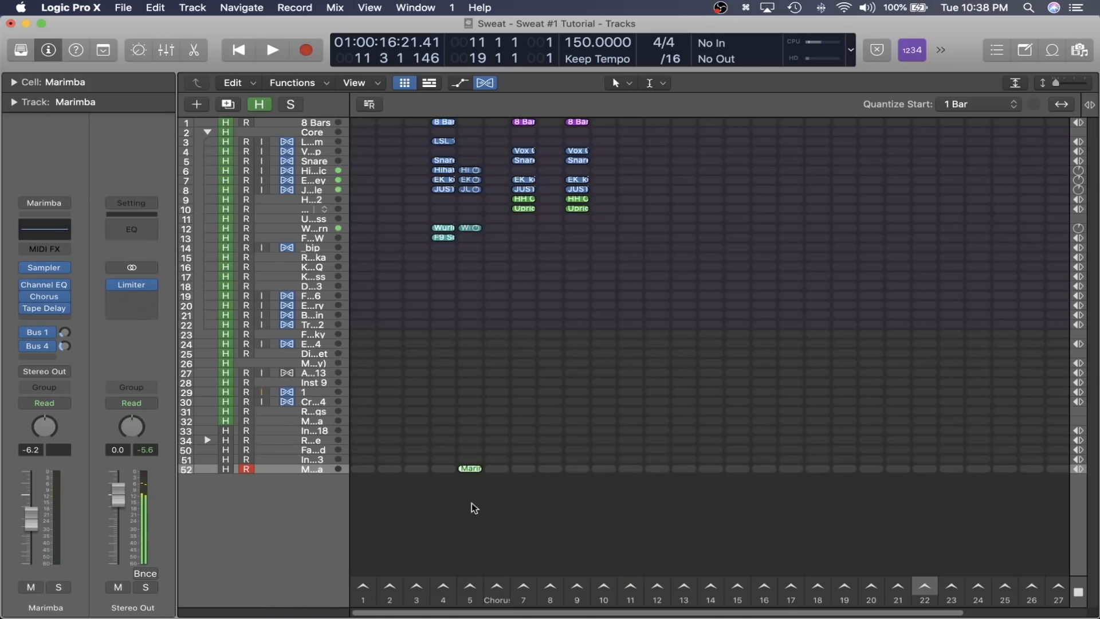
Play scene 5 with the Marimba cell and briefly view its notes during playback
key(space)
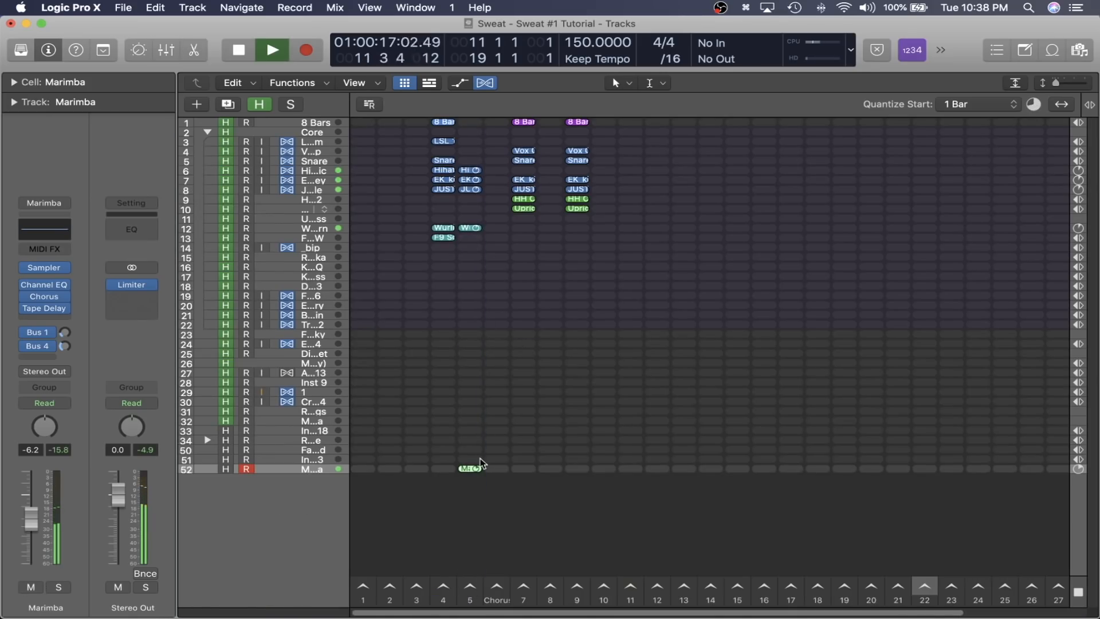
double_click(470, 470)
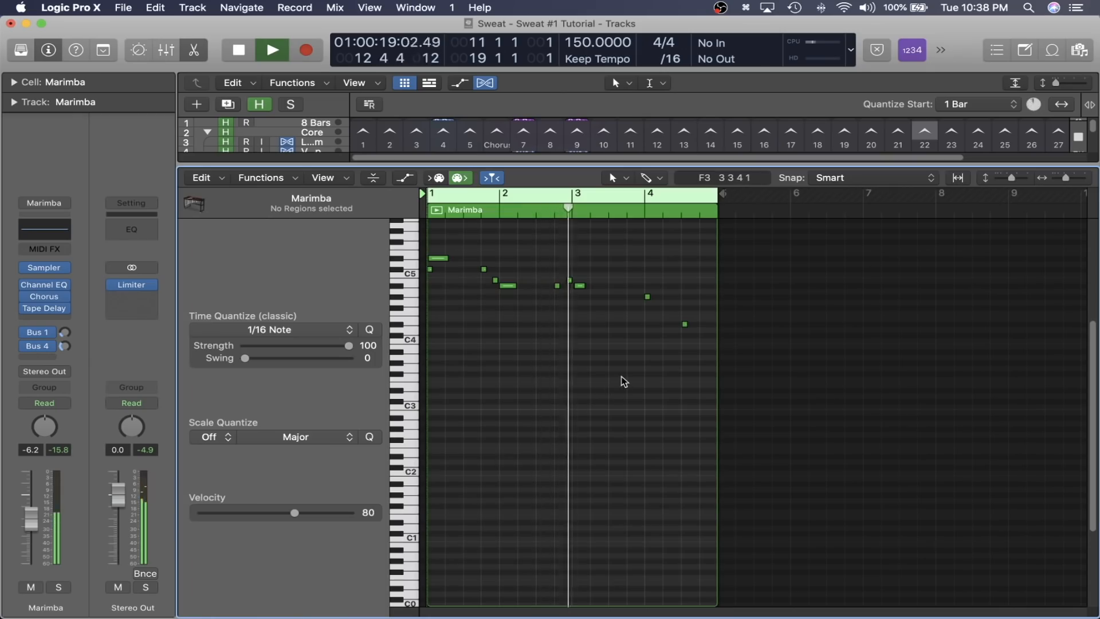
key(x)
key(e)
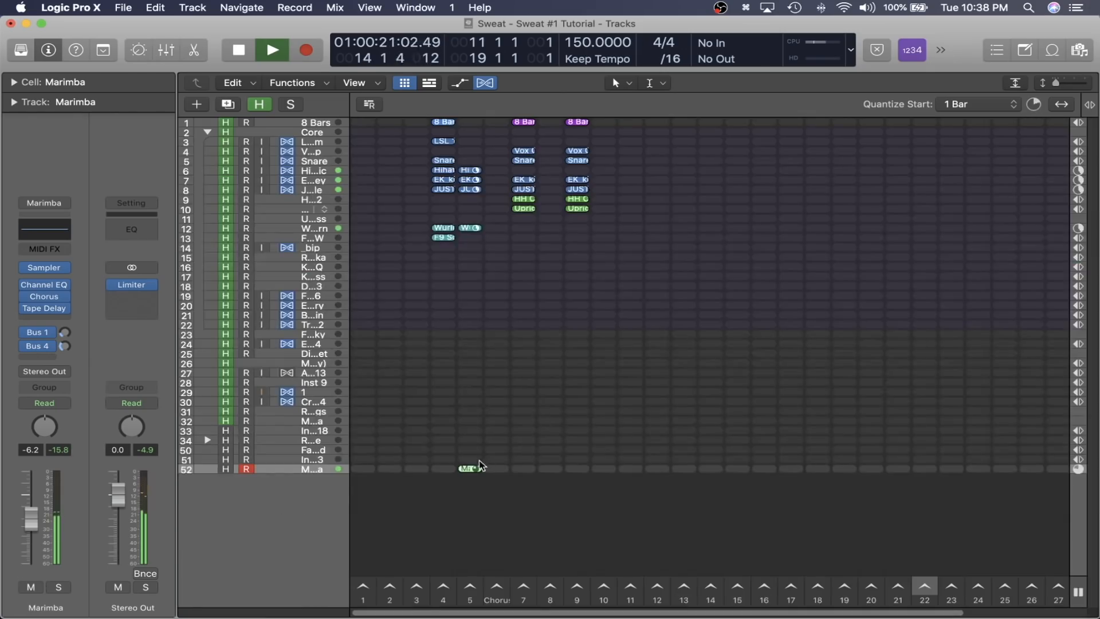
Copy the Marimba cell from scene 5 into scene 4, trigger scene 4, and stop playback
drag(469, 470, 468, 504)
key(super+Right)
key(super+Down)
scroll(470, 505, down, 1)
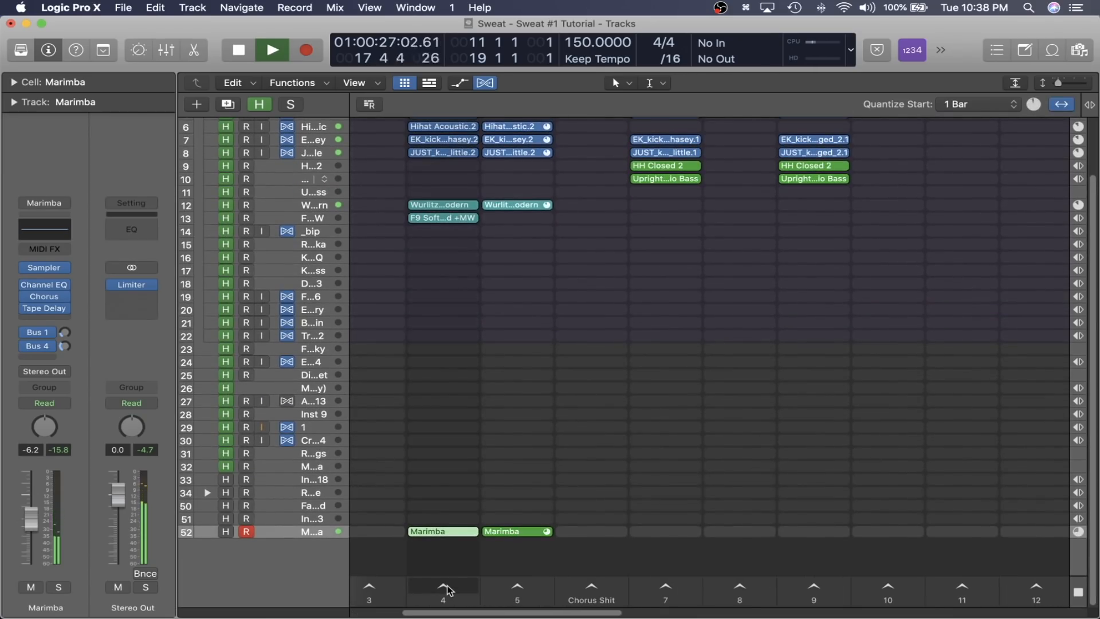
click(444, 587)
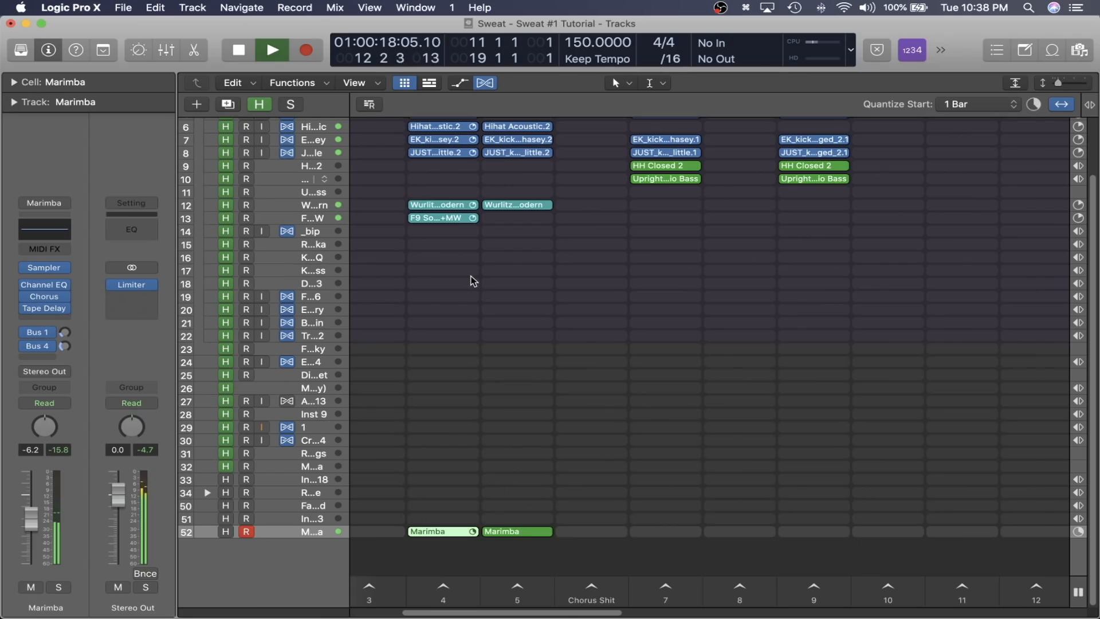
key(super+Up)
key(super+Left)
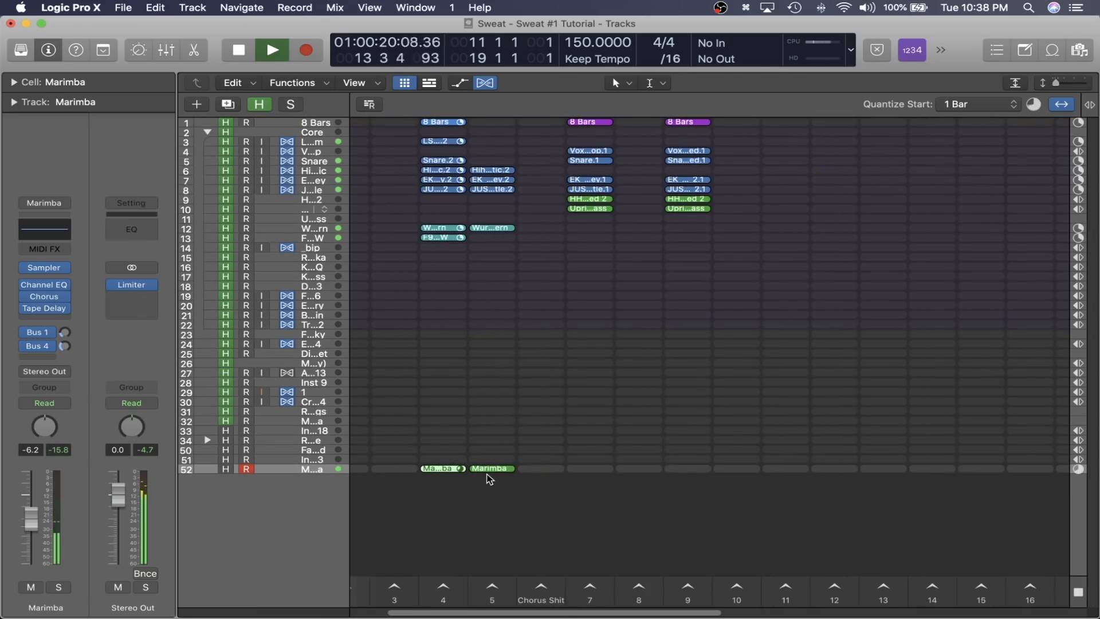
key(space)
Select all nine cells of scene 4 and show the Tracks area beside the Live Loops grid
drag(508, 530, 424, 424)
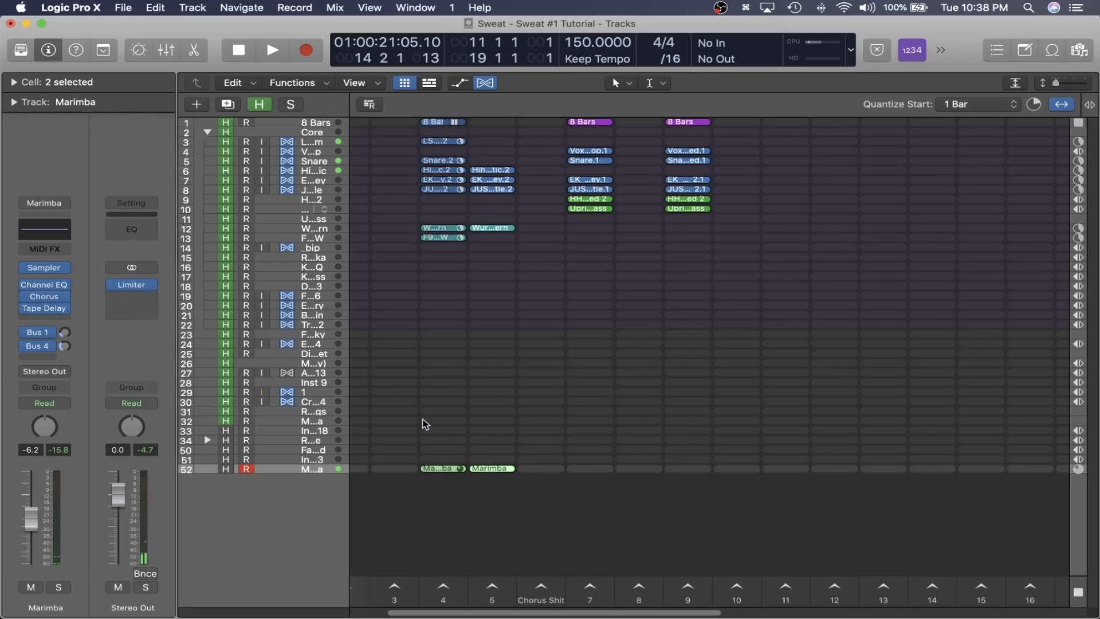
click(559, 377)
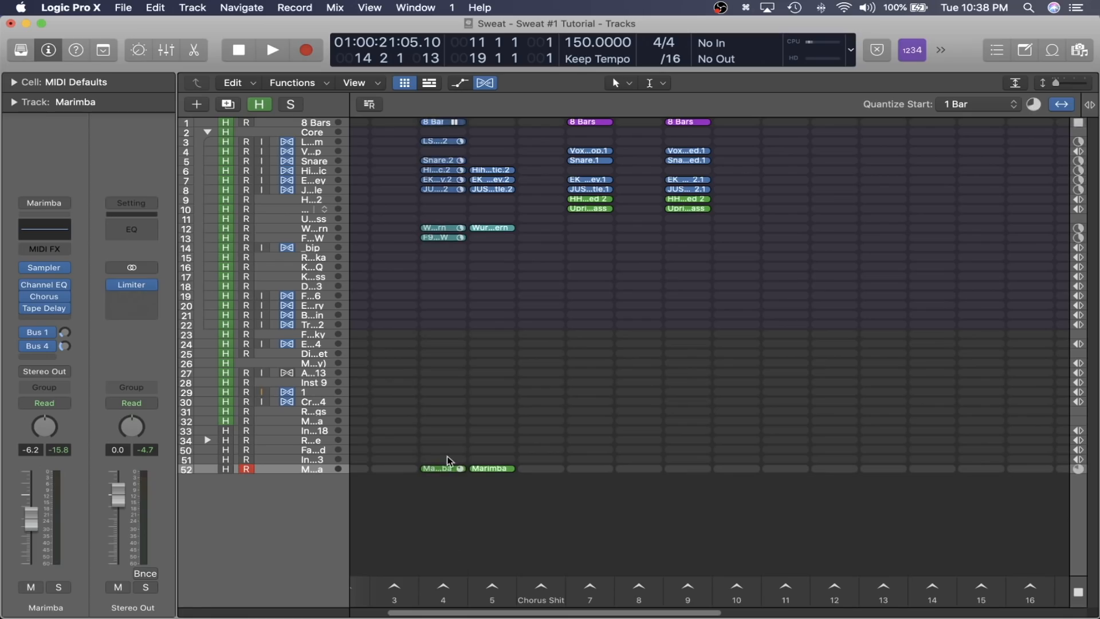
click(450, 487)
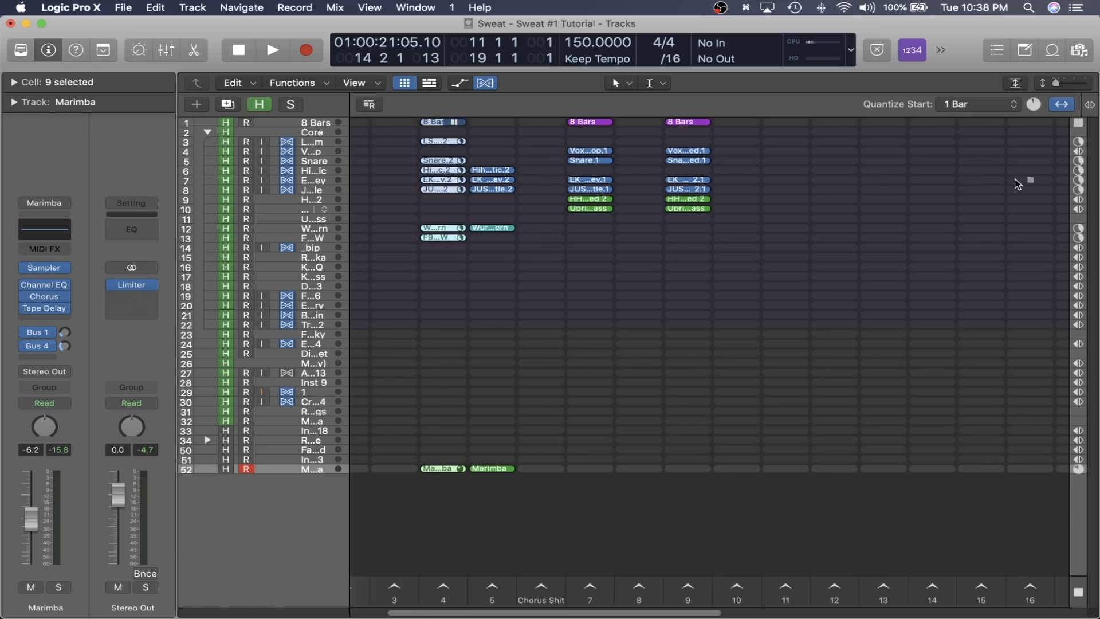
key(alt+b)
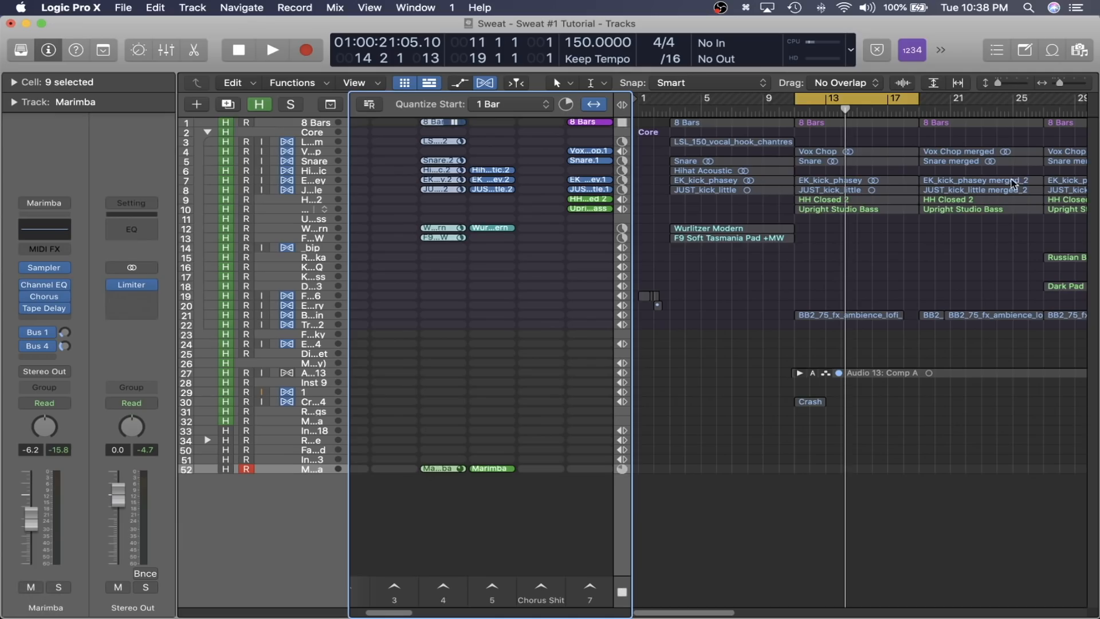
Turn off cycle mode, place the playhead at bar 111, and copy the selected scene 4 cells into the Tracks area at bar 113
scroll(698, 211, right, 3)
scroll(697, 211, down, 5)
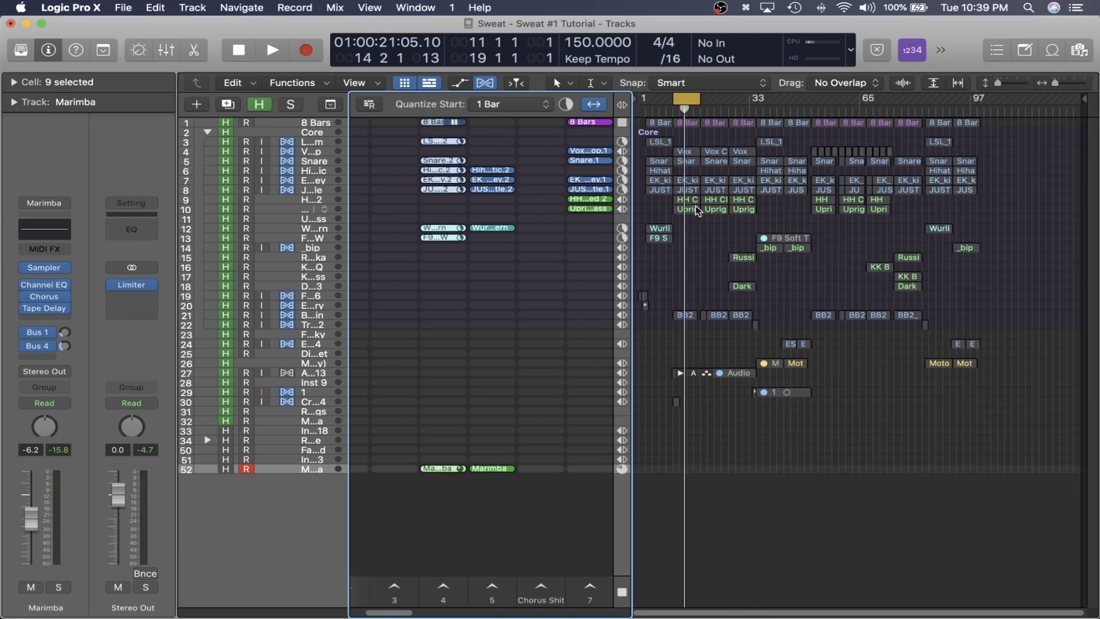
key(c)
click(1018, 109)
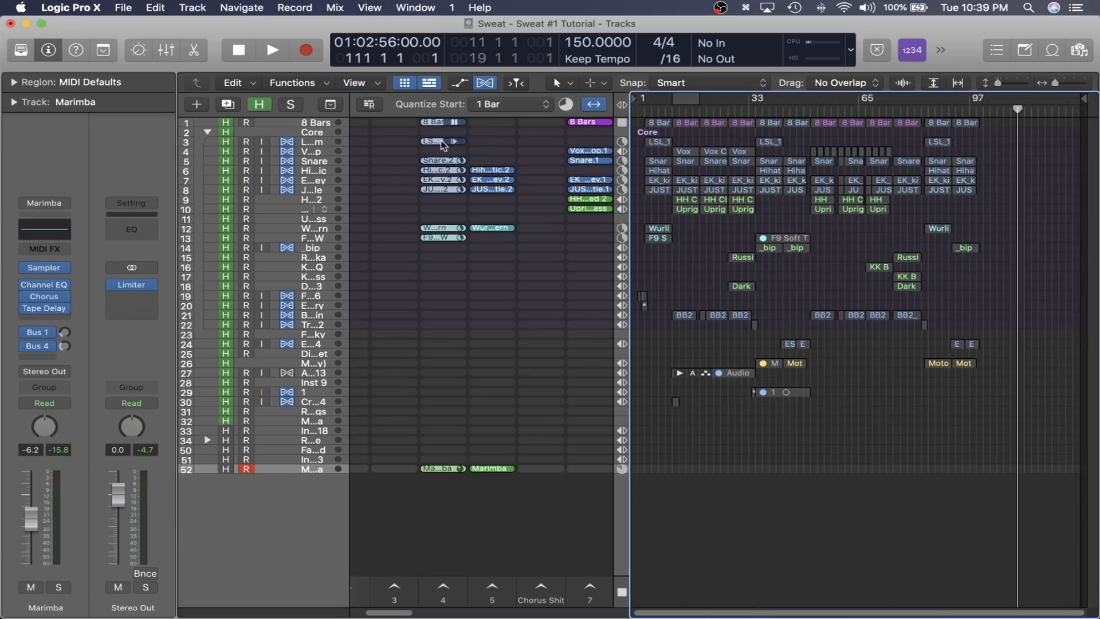
drag(438, 122, 1027, 120)
key(z)
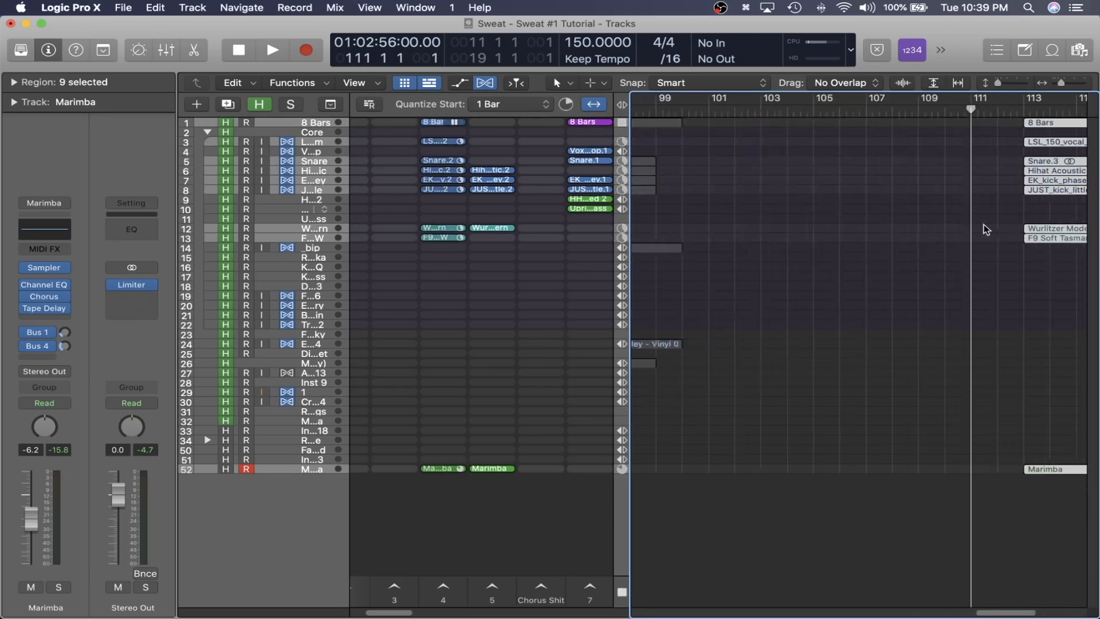
Switch all tracks to Tracks area playback and play the regions copied to bar 113
click(623, 107)
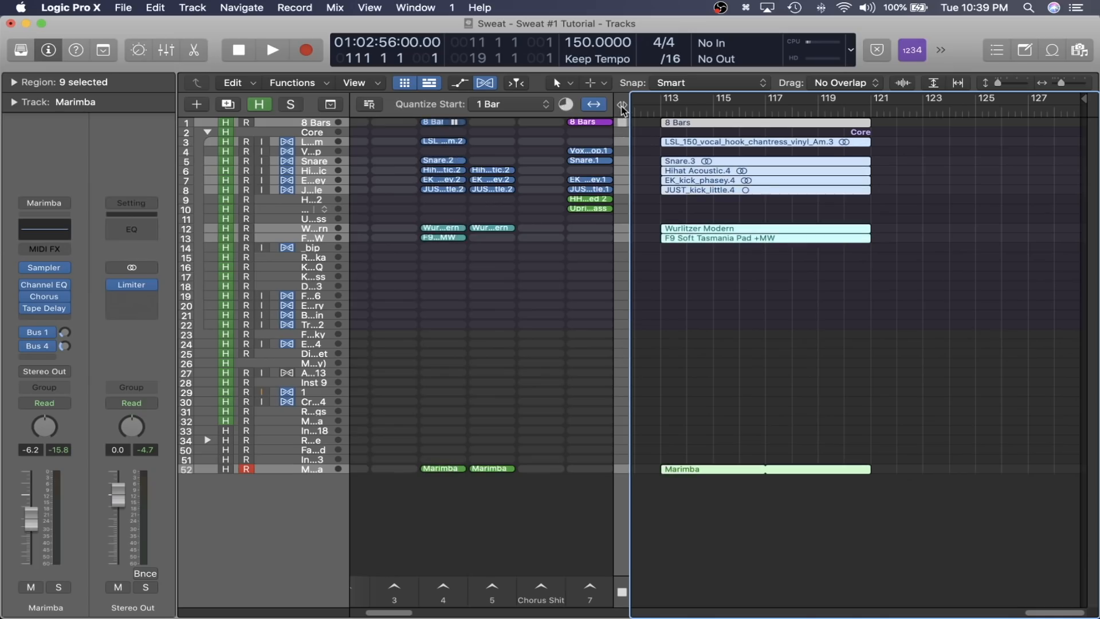
click(820, 248)
key(space)
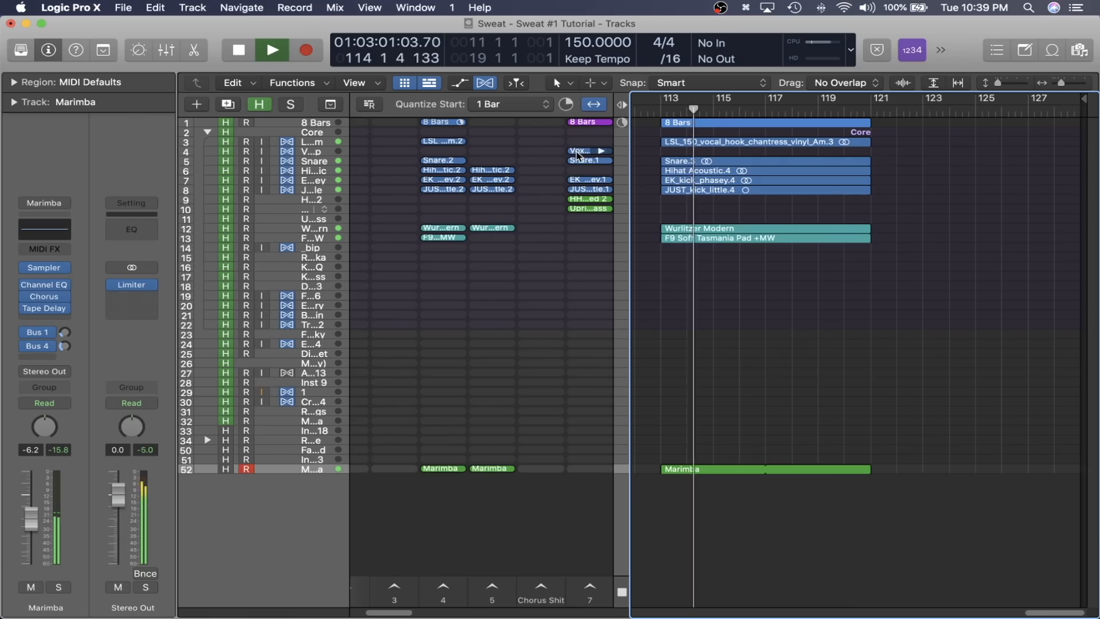
Trigger scene 7 in the Live Loops grid to take over from the Tracks area, and stop playback
scroll(572, 366, right, 10)
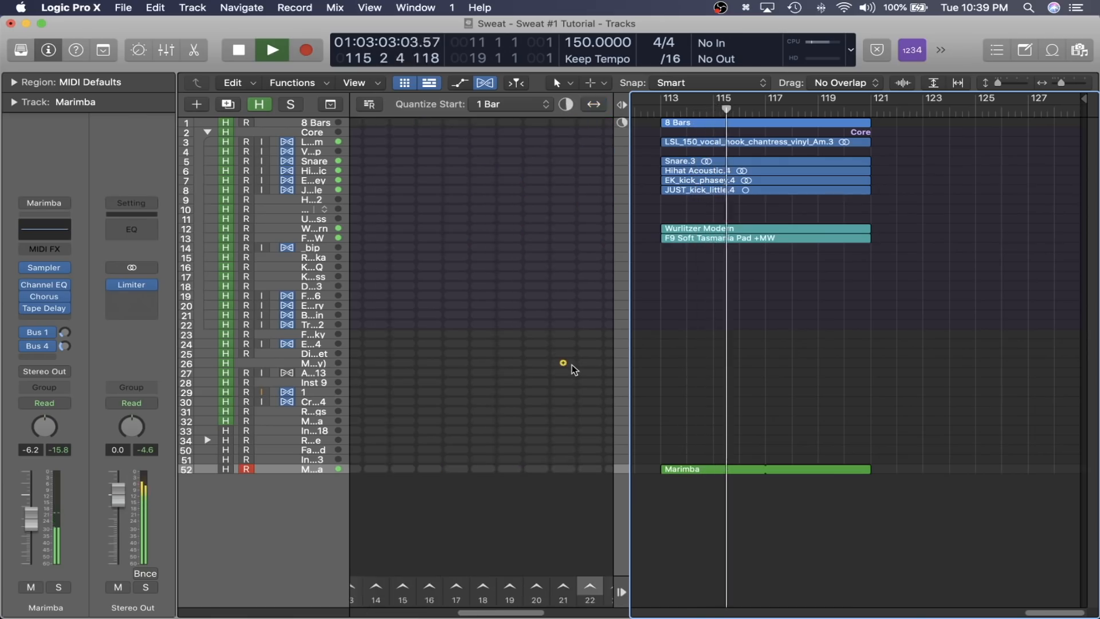
click(572, 365)
scroll(575, 370, left, 10)
scroll(575, 370, right, 10)
scroll(575, 370, up, 3)
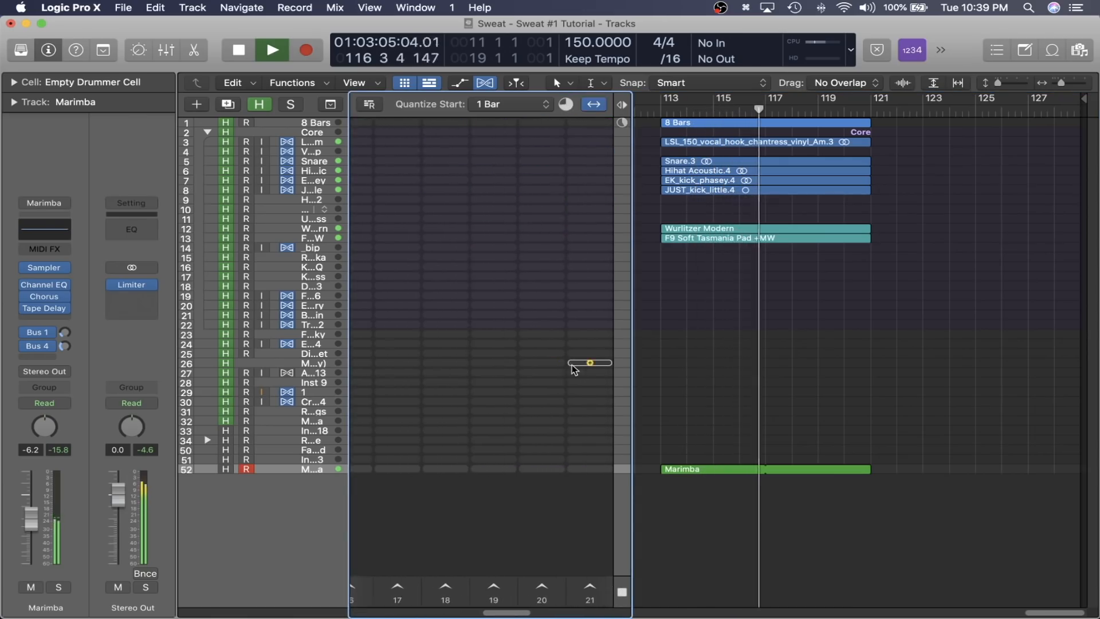
scroll(508, 338, left, 10)
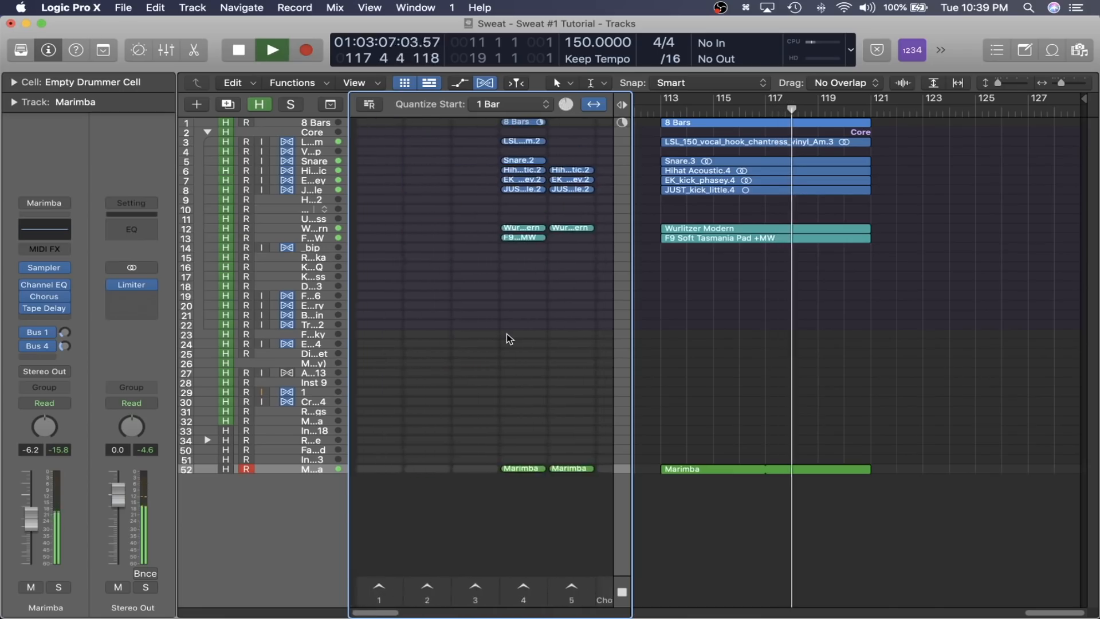
scroll(508, 338, right, 3)
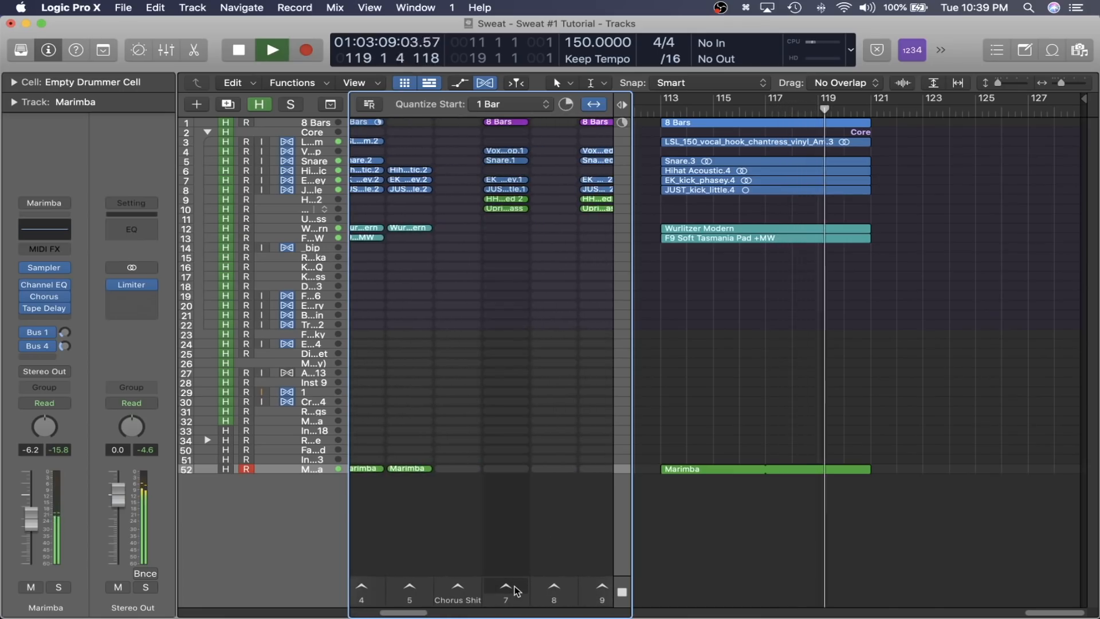
key(space)
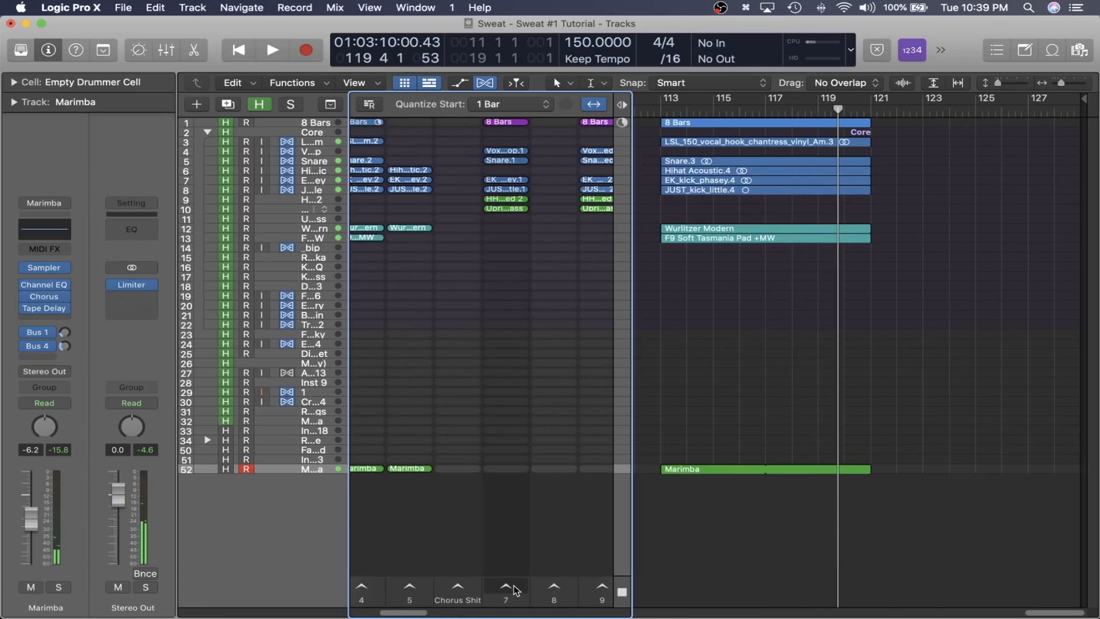
click(514, 586)
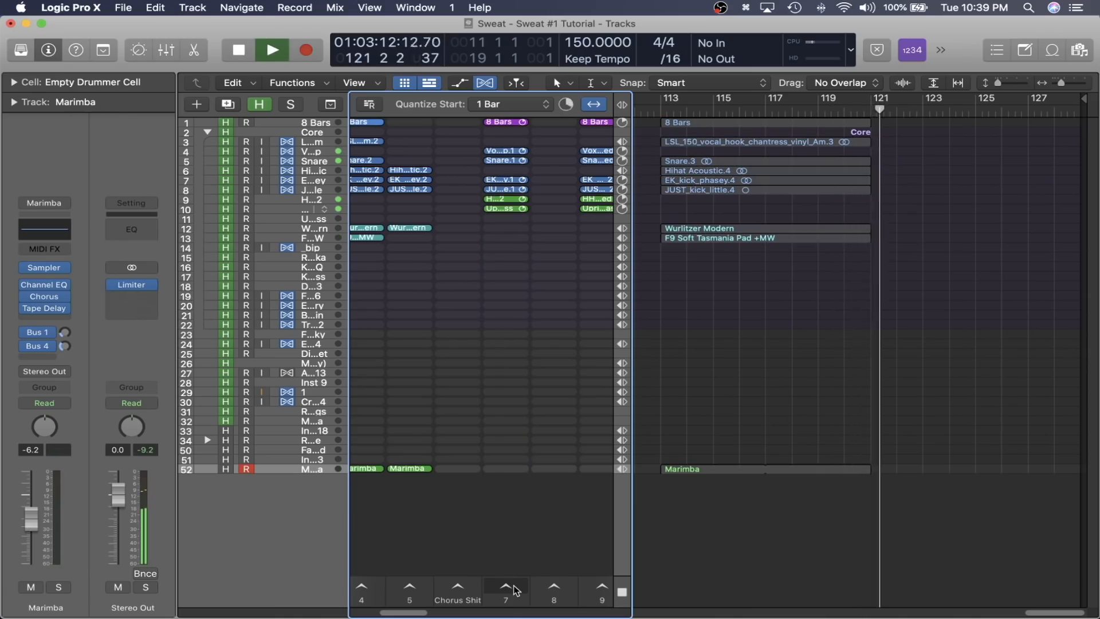
key(space)
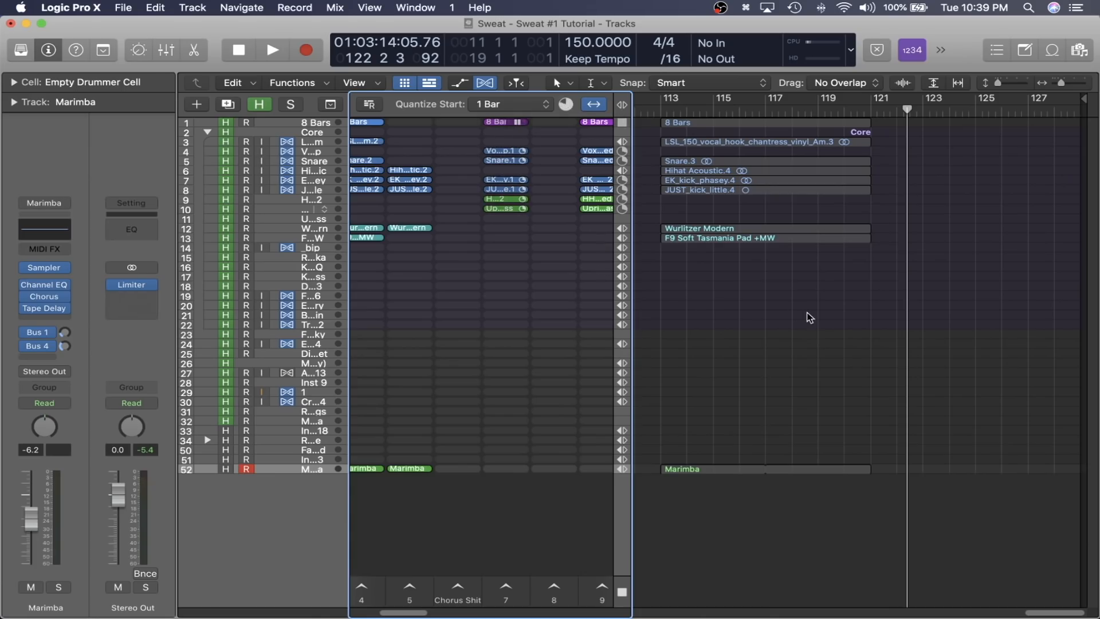
Examine the whole arrangement in the Tracks area alongside the cells of scenes 4 and 5
key(super+Left)
key(super+Left)
scroll(810, 318, left, 12)
key(super+Left)
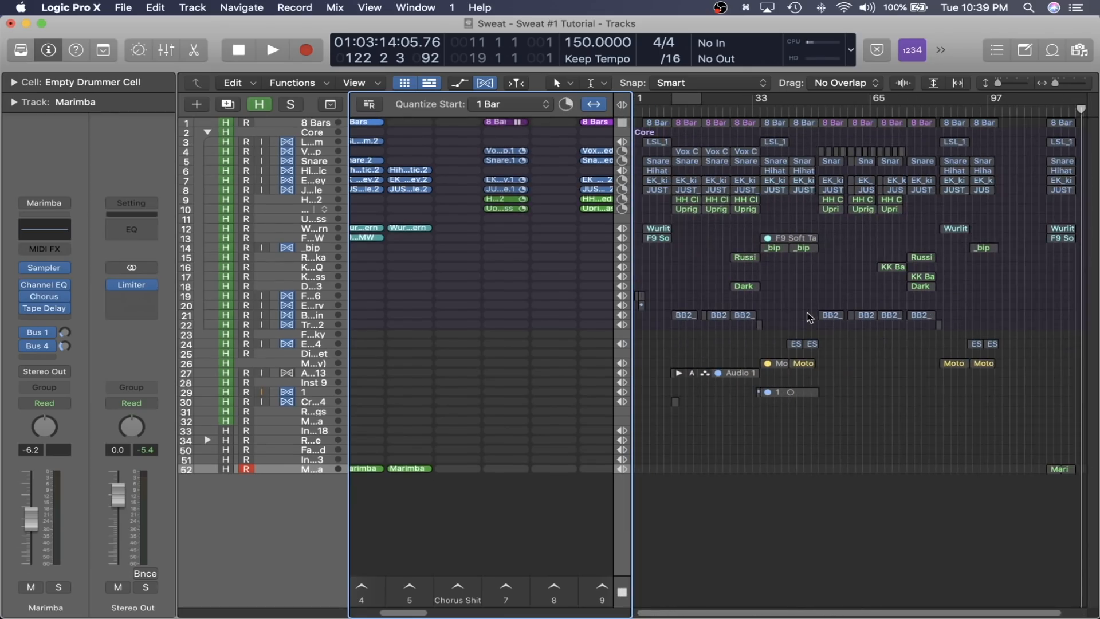
key(super+Left)
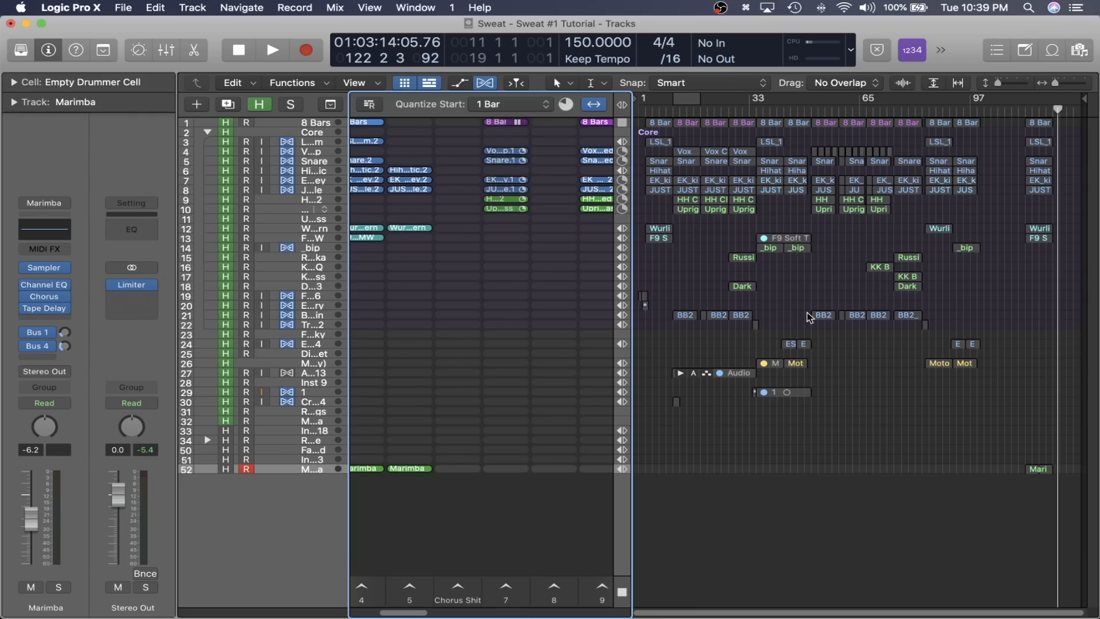
scroll(549, 193, left, 5)
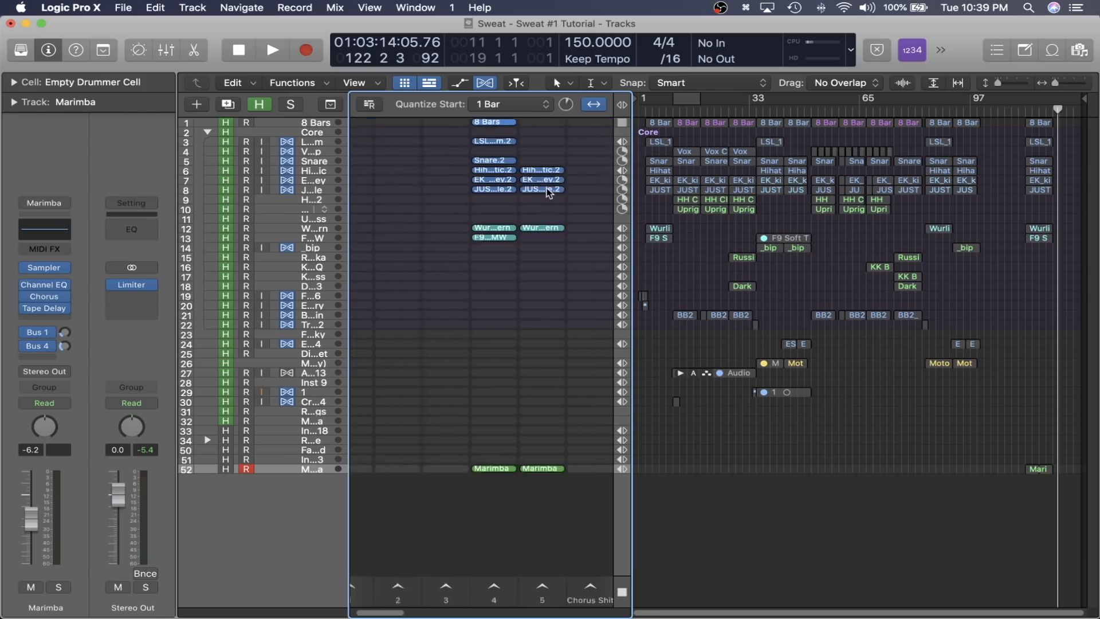